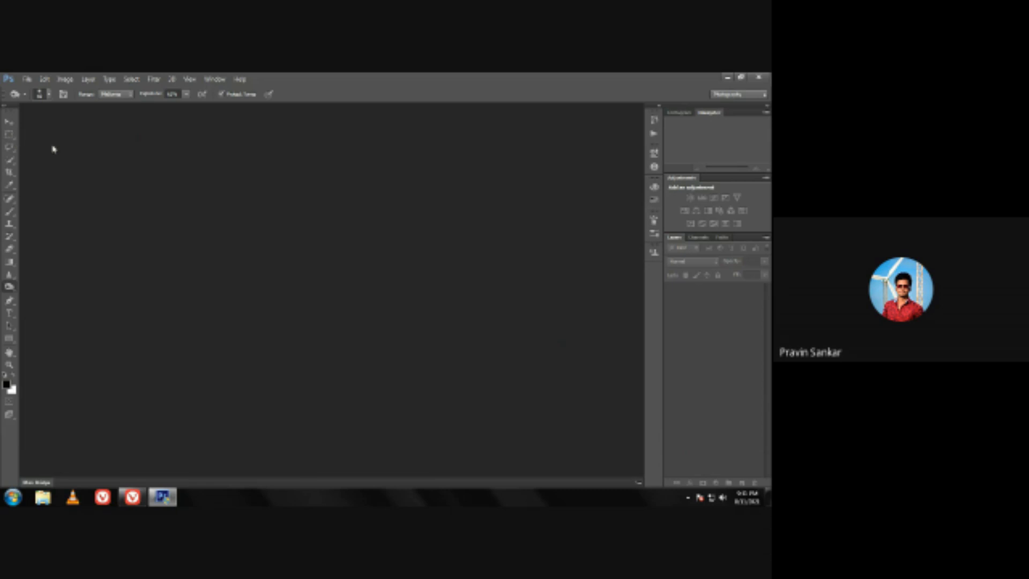
pyautogui.rightClick(11, 152)
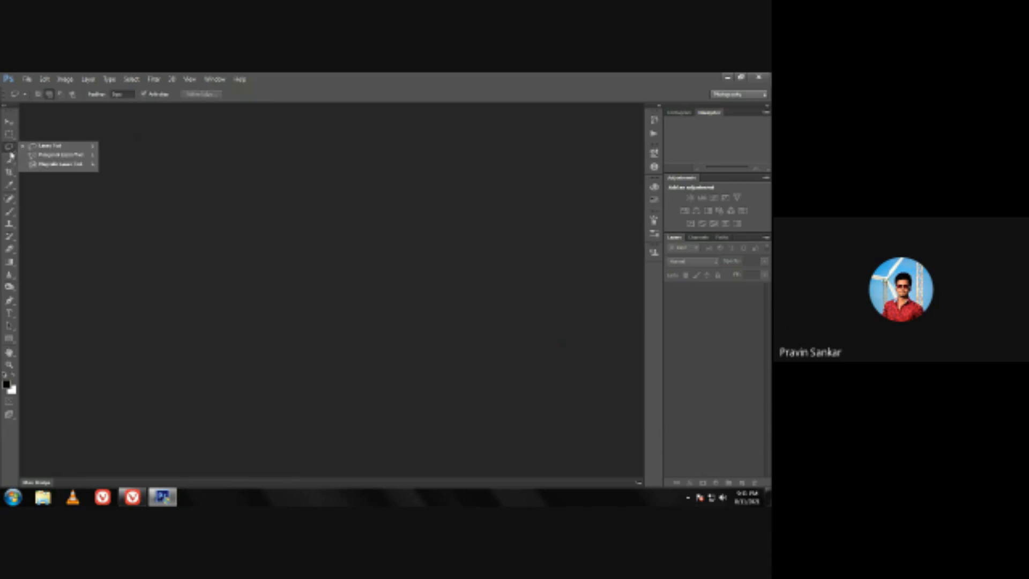
pyautogui.click(58, 205)
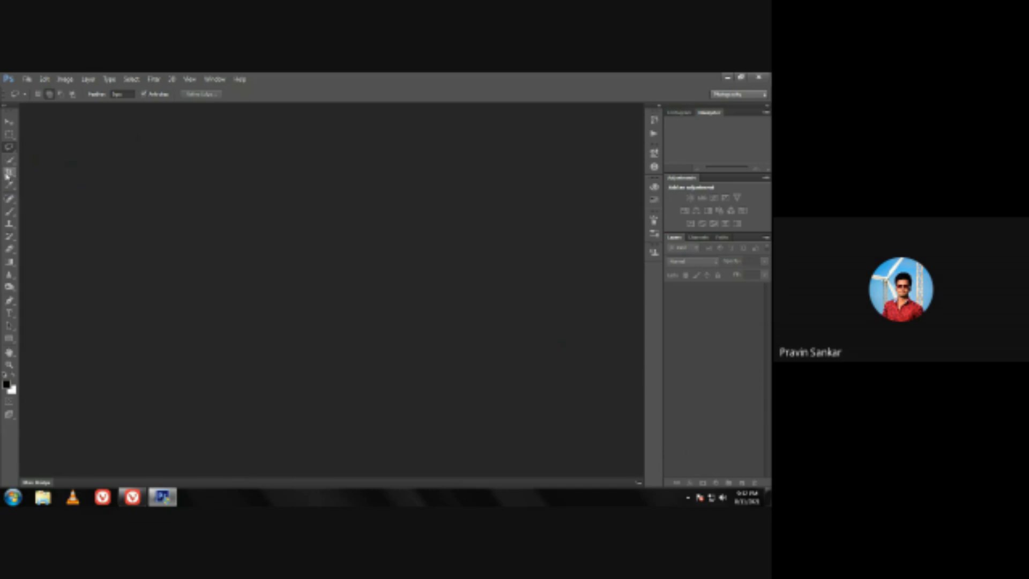
pyautogui.click(10, 200)
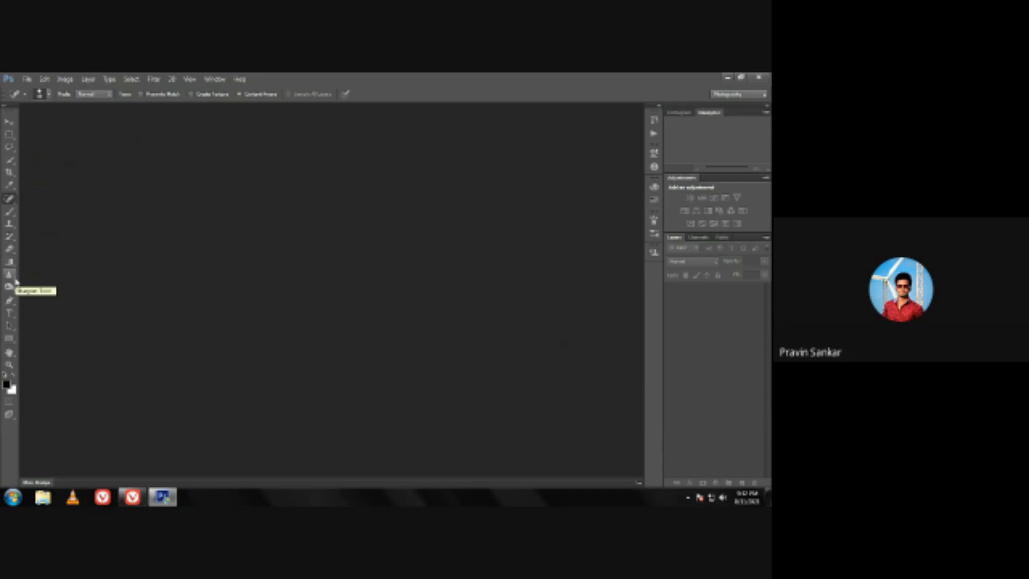
pyautogui.click(15, 279)
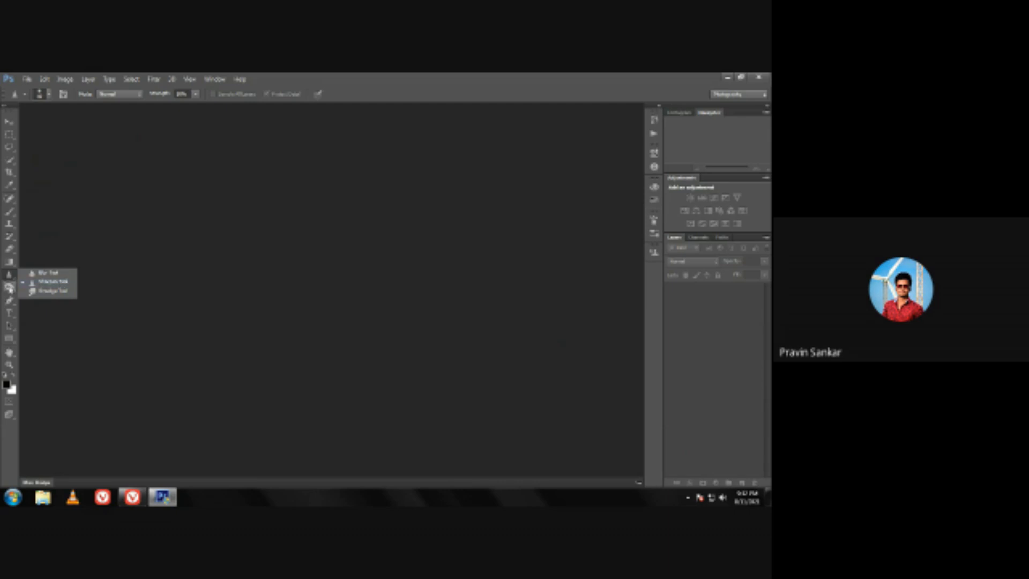
pyautogui.click(10, 288)
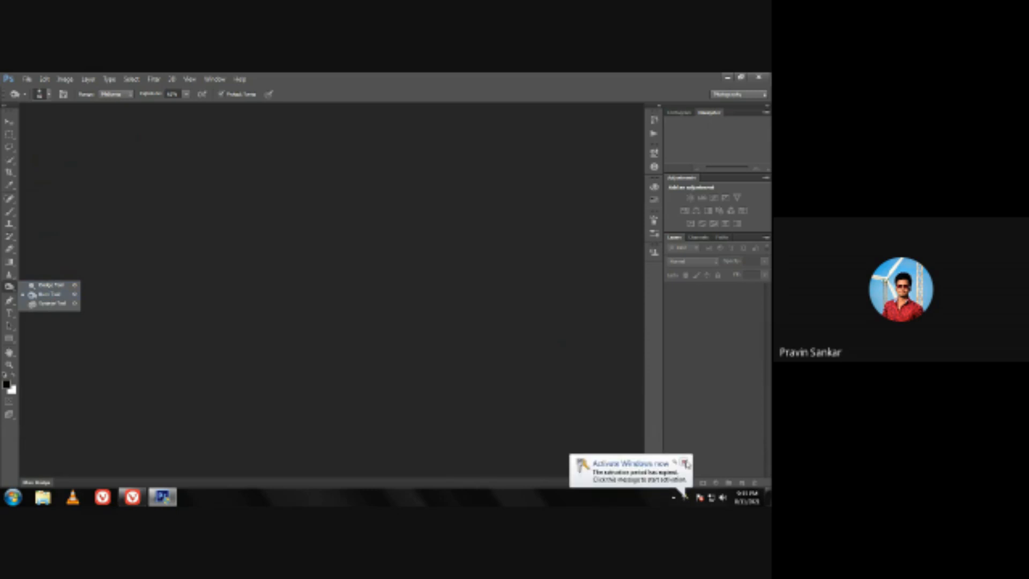
pyautogui.click(685, 463)
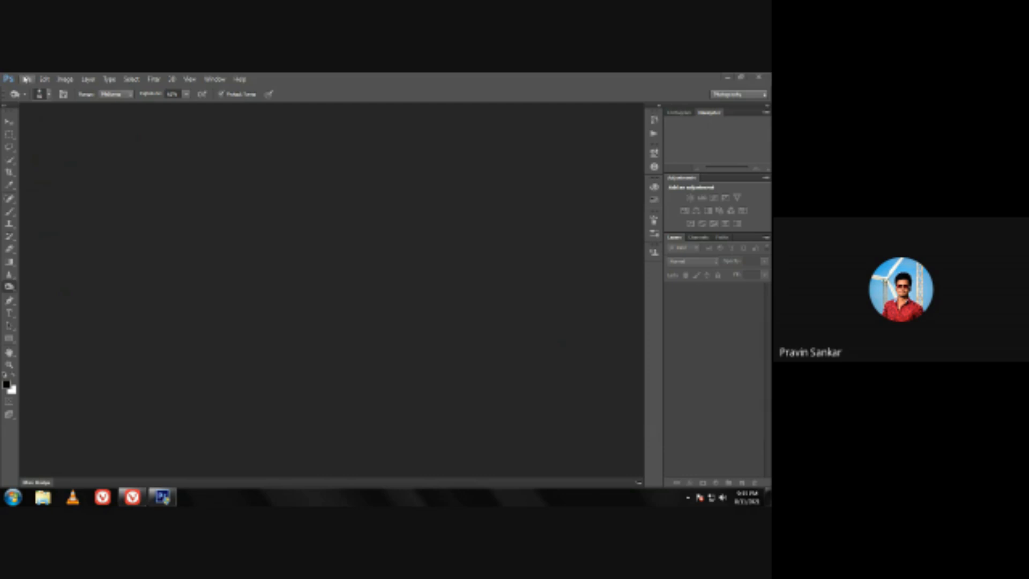
# - Open the baby-sara JPEG image from the Desktop
pyautogui.click(26, 79)
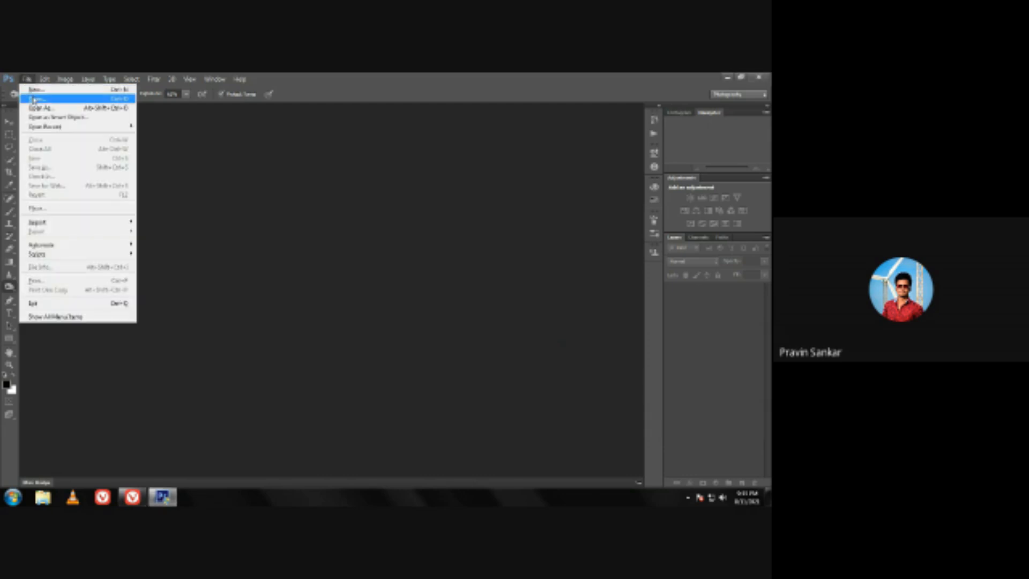
pyautogui.click(34, 99)
pyautogui.moveTo(512, 233); pyautogui.dragTo(486, 289)
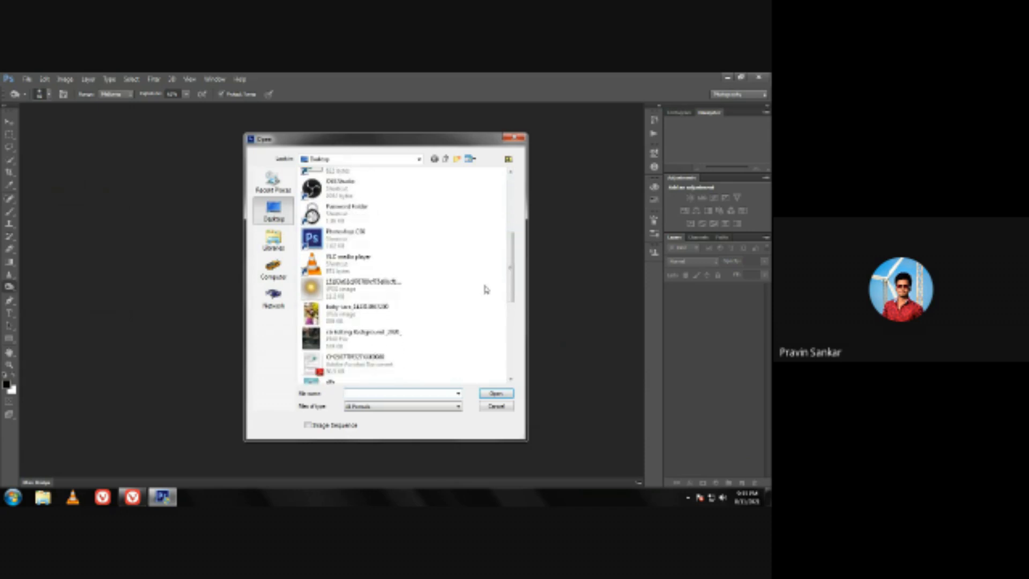
pyautogui.click(383, 310)
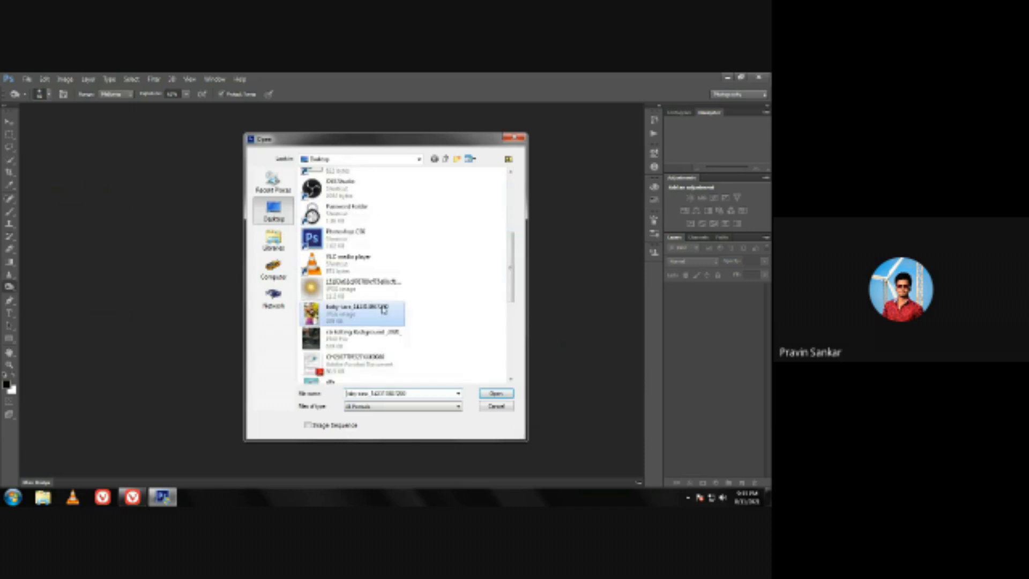
pyautogui.click(494, 394)
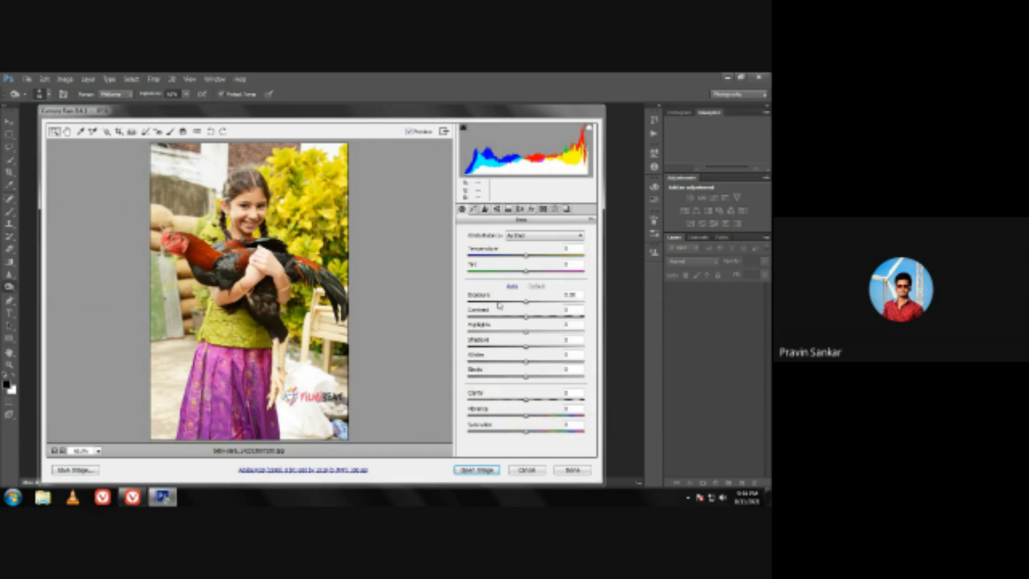
# - Raise the photo's exposure very slightly and set its contrast to about +8 in Camera Raw
pyautogui.moveTo(524, 302); pyautogui.dragTo(528, 304)
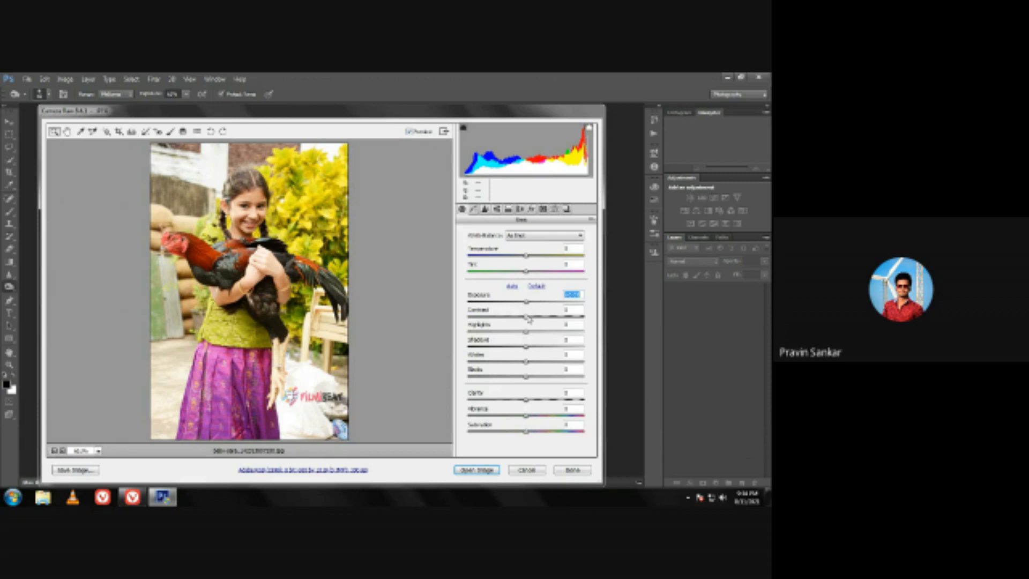
pyautogui.click(530, 320)
pyautogui.moveTo(529, 320); pyautogui.dragTo(533, 321)
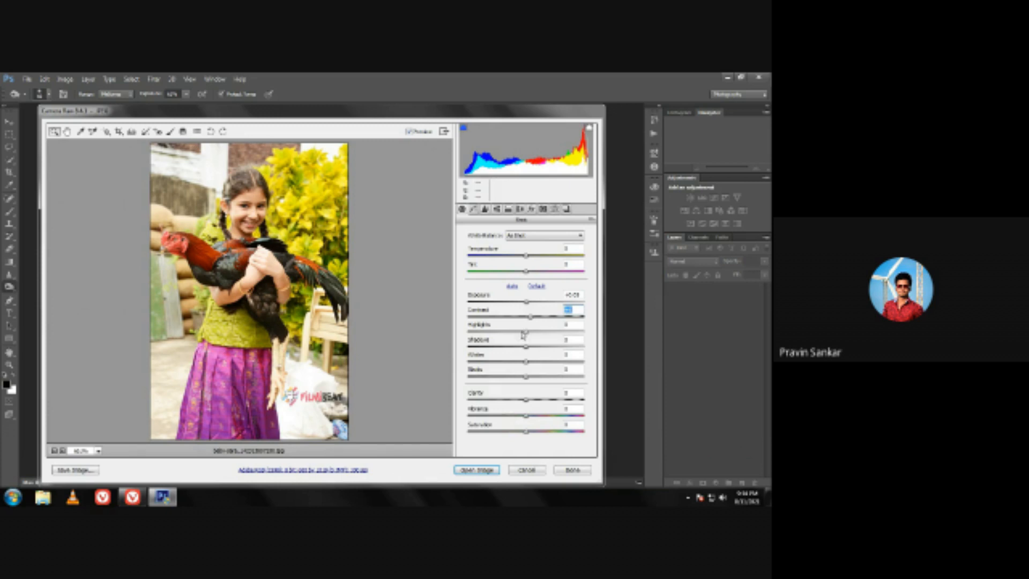
# - Lower the photo's highlights to about -54 and reduce its shadows slightly
pyautogui.click(522, 332)
pyautogui.moveTo(519, 333); pyautogui.dragTo(492, 335)
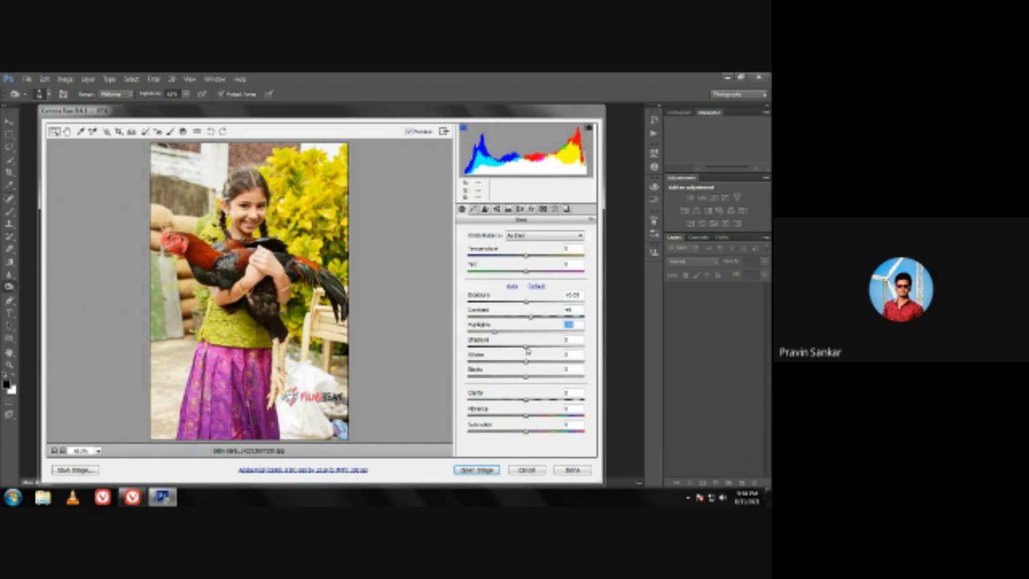
pyautogui.moveTo(527, 348)
pyautogui.mouseDown()
pyautogui.moveTo(537, 351)
pyautogui.moveTo(514, 352)
pyautogui.mouseUp()
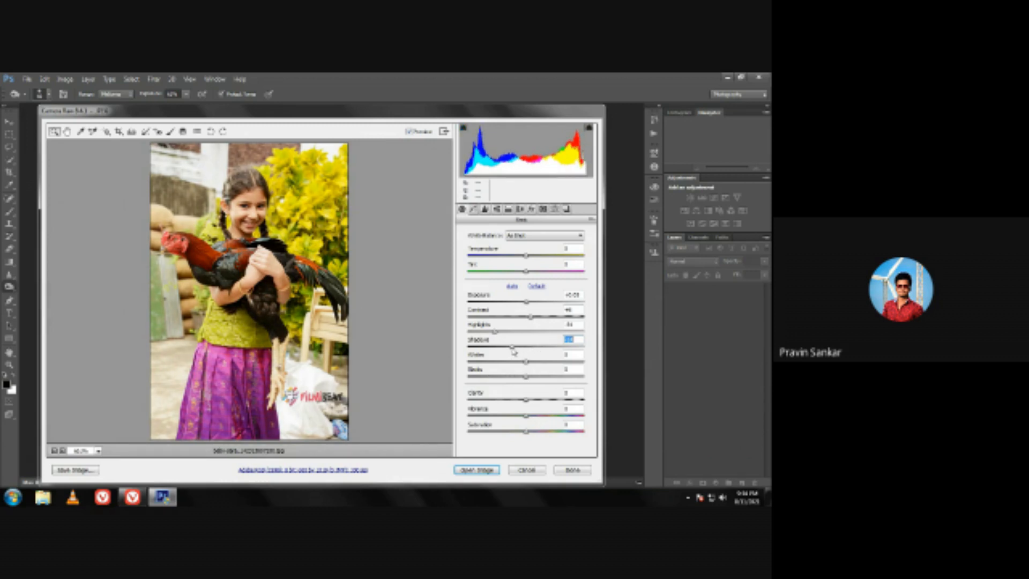
pyautogui.moveTo(514, 352); pyautogui.dragTo(524, 352)
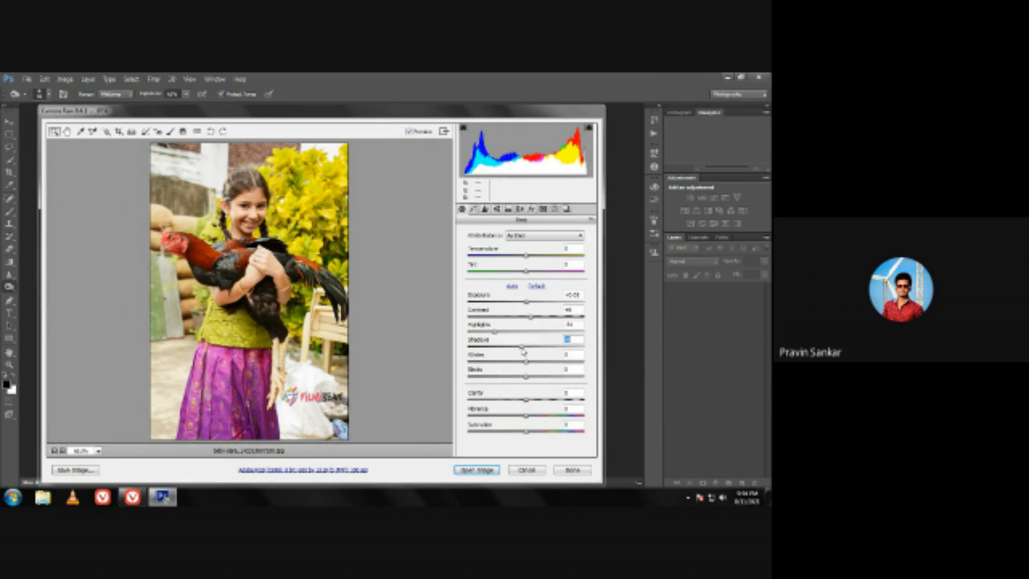
pyautogui.moveTo(524, 352); pyautogui.dragTo(525, 351)
# - Raise the photo's whites slightly and lower its blacks a little to deepen the dark tones
pyautogui.moveTo(525, 361)
pyautogui.mouseDown()
pyautogui.moveTo(554, 368)
pyautogui.moveTo(535, 368)
pyautogui.mouseUp()
pyautogui.moveTo(531, 363); pyautogui.dragTo(529, 362)
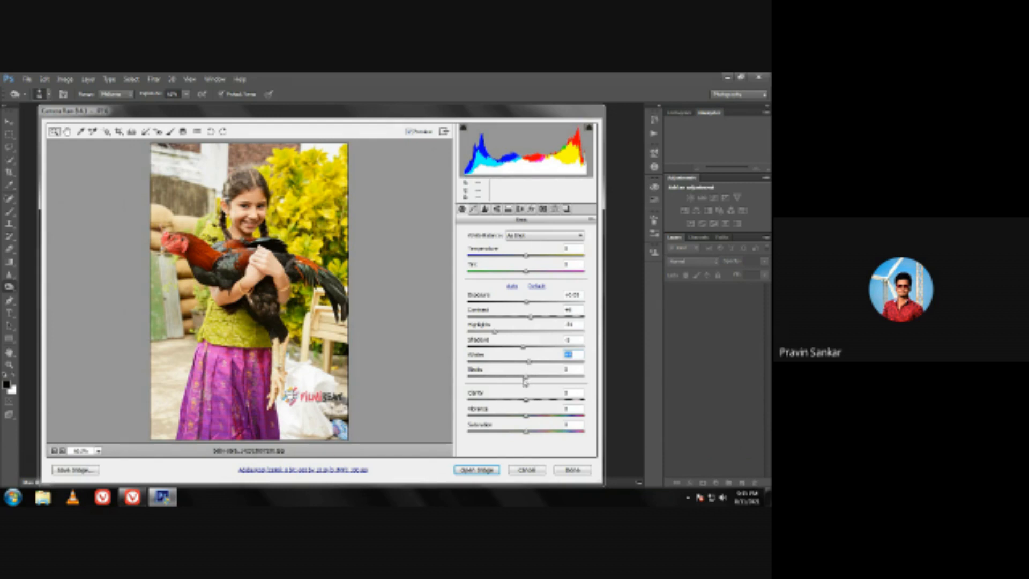
pyautogui.click(527, 378)
pyautogui.moveTo(527, 378); pyautogui.dragTo(518, 379)
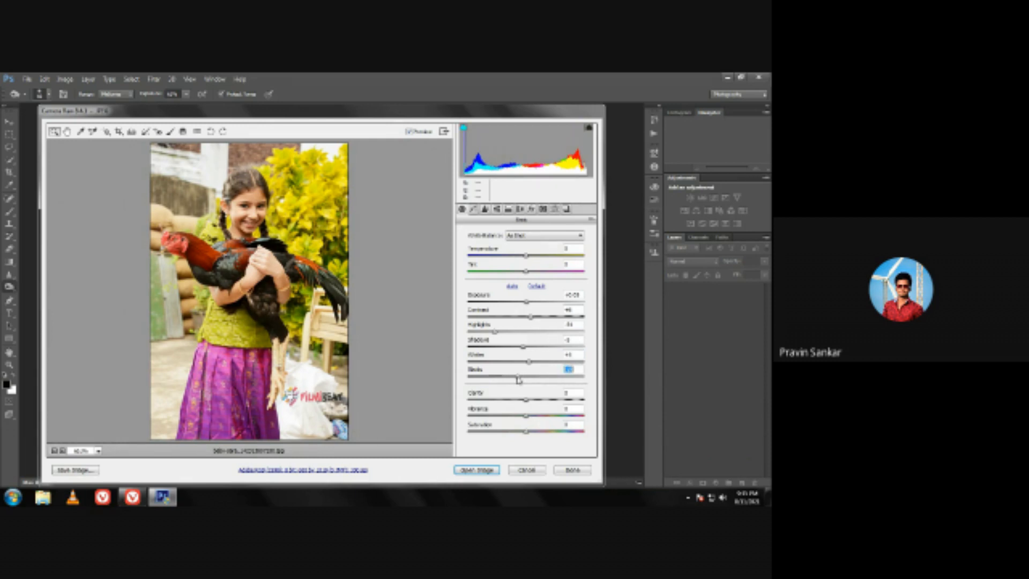
pyautogui.moveTo(518, 380); pyautogui.dragTo(521, 379)
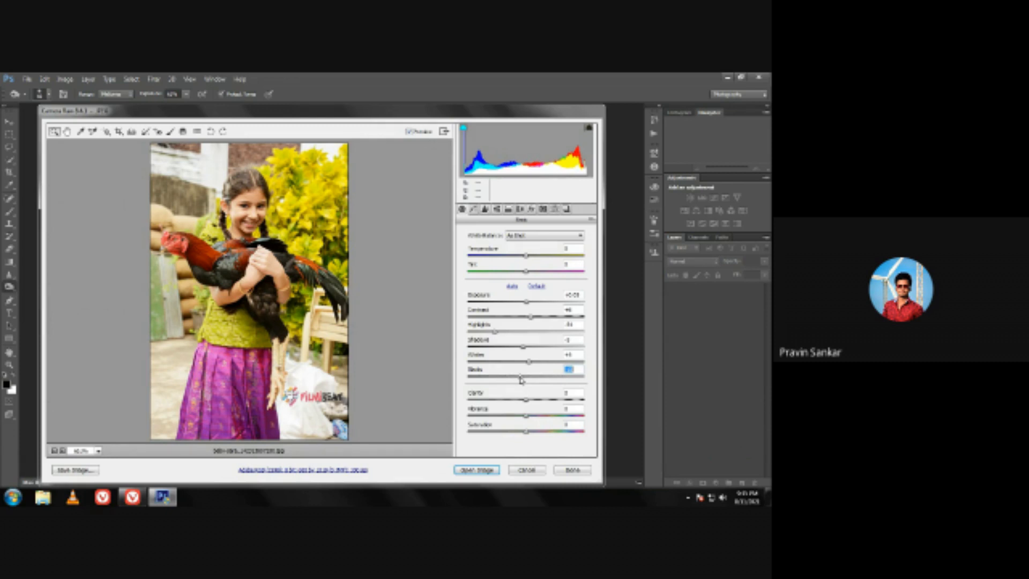
pyautogui.moveTo(520, 380)
pyautogui.mouseDown()
pyautogui.moveTo(455, 377)
pyautogui.moveTo(523, 384)
pyautogui.mouseUp()
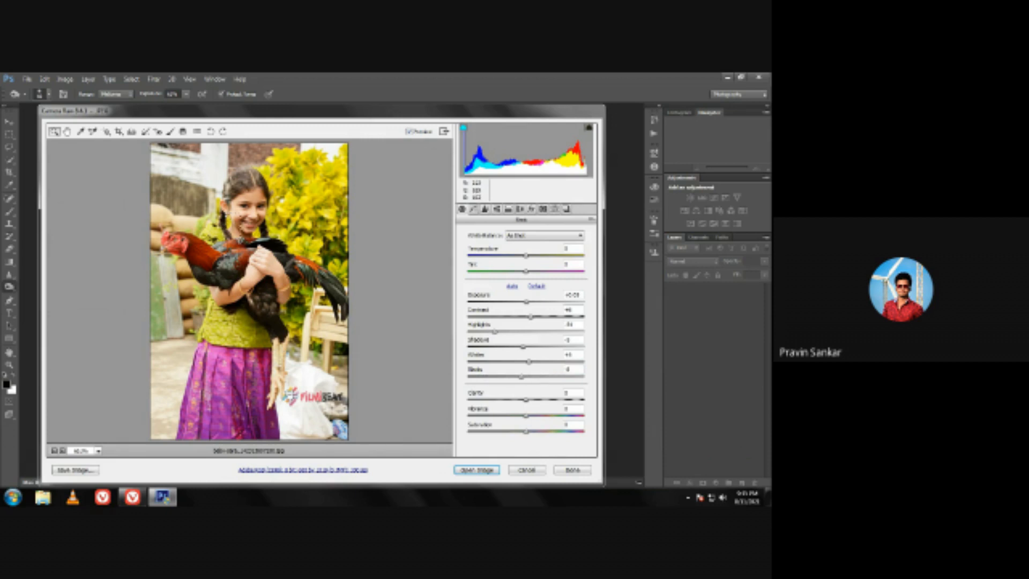
# - Increase the photo's clarity to about +10, checking the effect on the girl's face
pyautogui.scroll(5, 240, 215)
pyautogui.scroll(9, 315, 204)
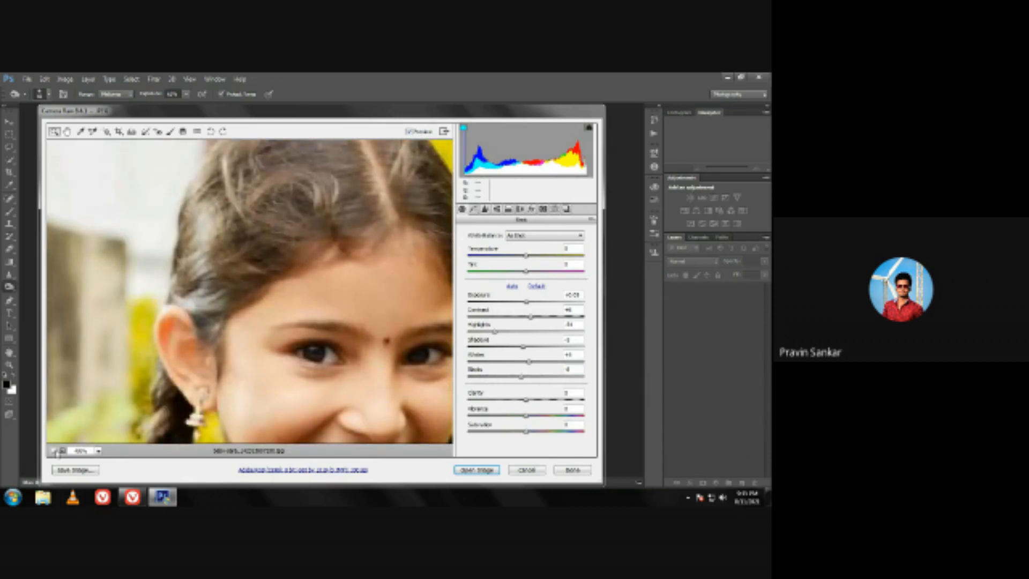
pyautogui.moveTo(526, 400); pyautogui.dragTo(535, 404)
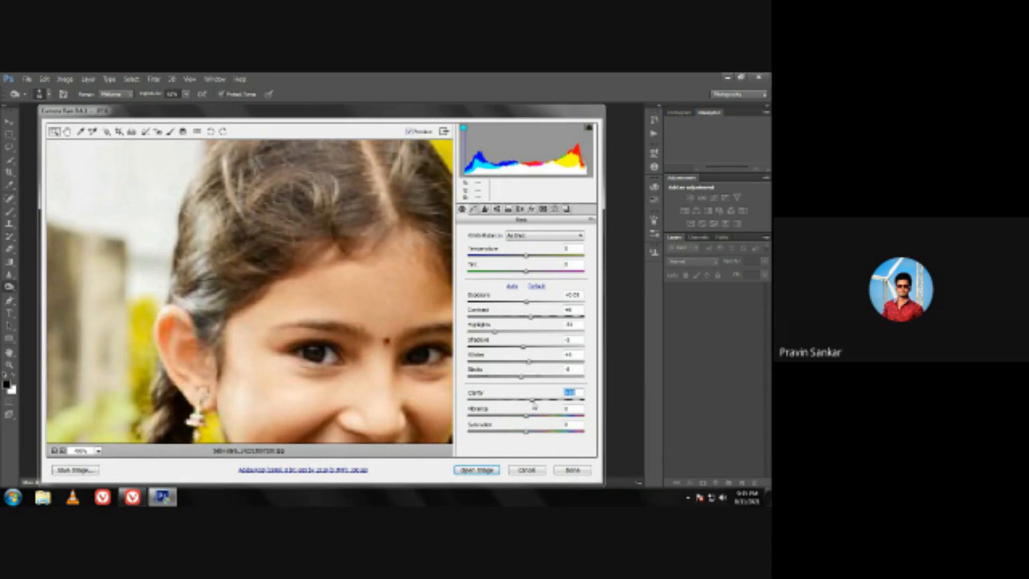
pyautogui.click(97, 452)
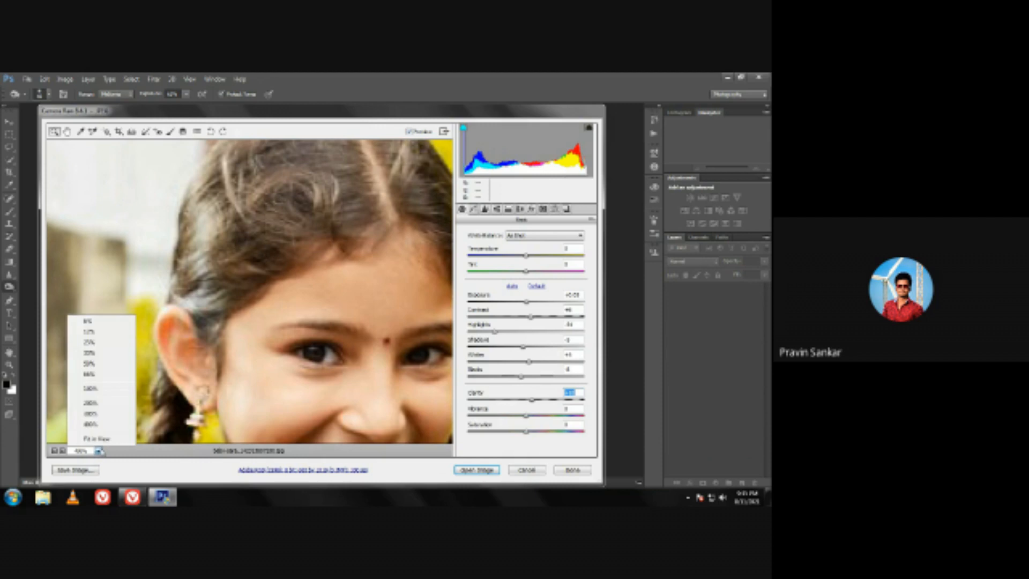
pyautogui.click(105, 440)
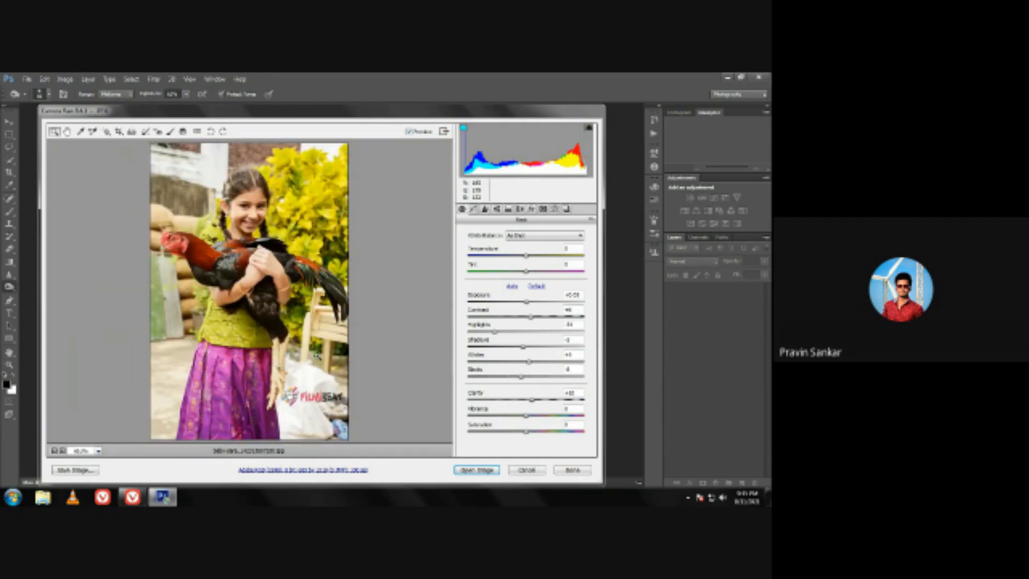
pyautogui.moveTo(531, 405); pyautogui.dragTo(534, 406)
# - Apply light luminance noise reduction to the photo in the Detail settings
pyautogui.click(484, 209)
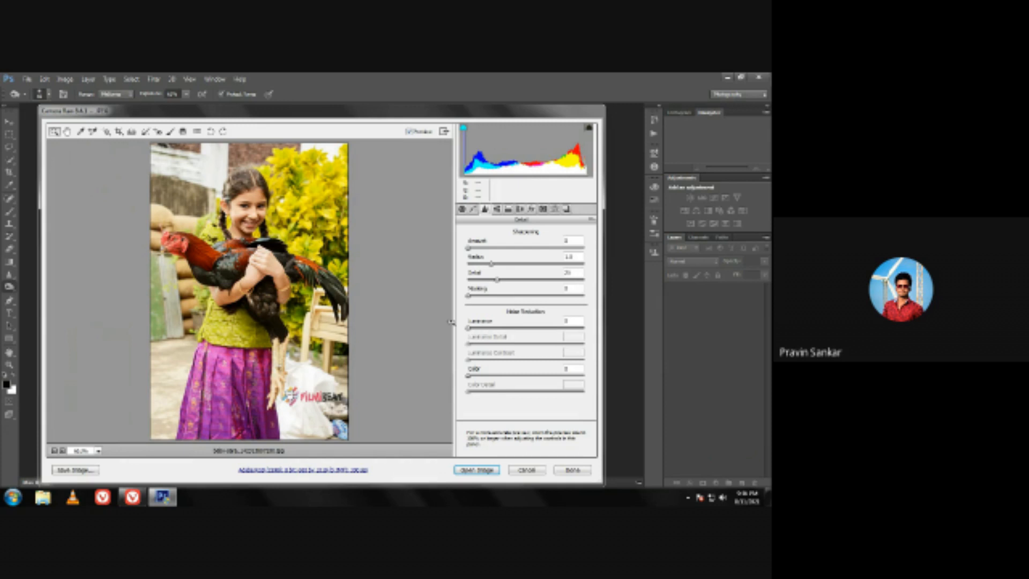
pyautogui.click(62, 452)
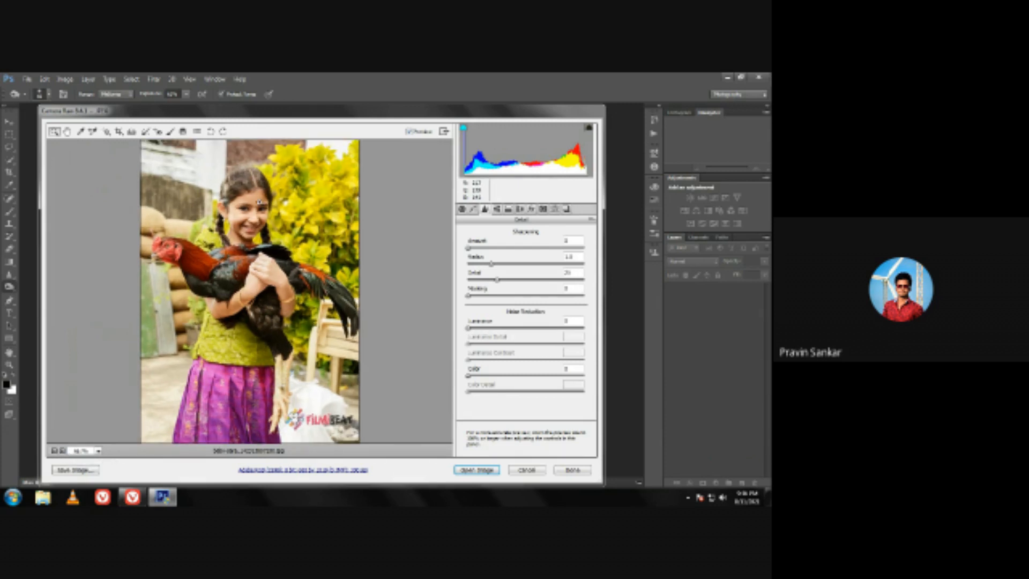
pyautogui.click(261, 197)
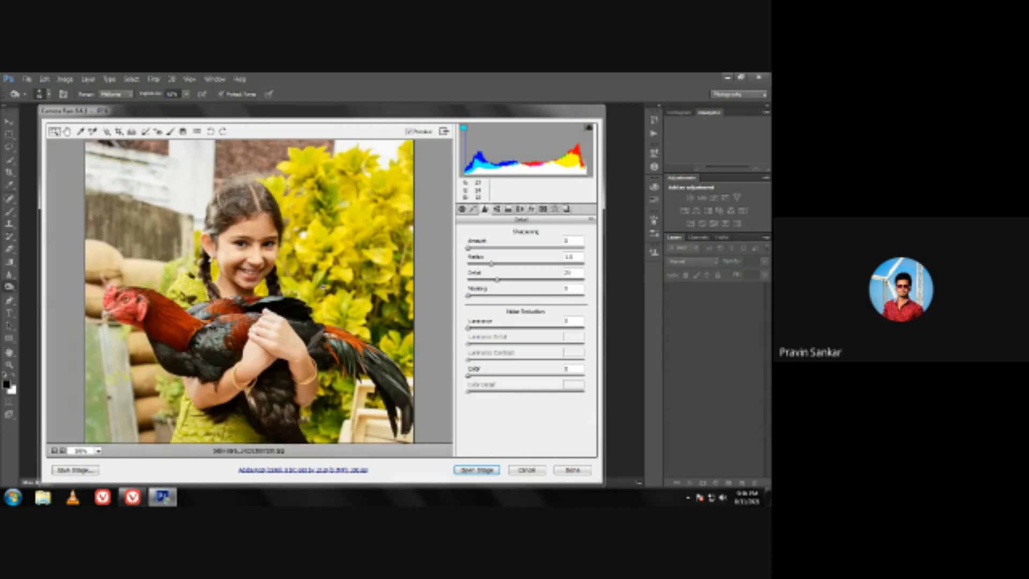
pyautogui.moveTo(484, 328); pyautogui.dragTo(460, 329)
pyautogui.click(498, 328)
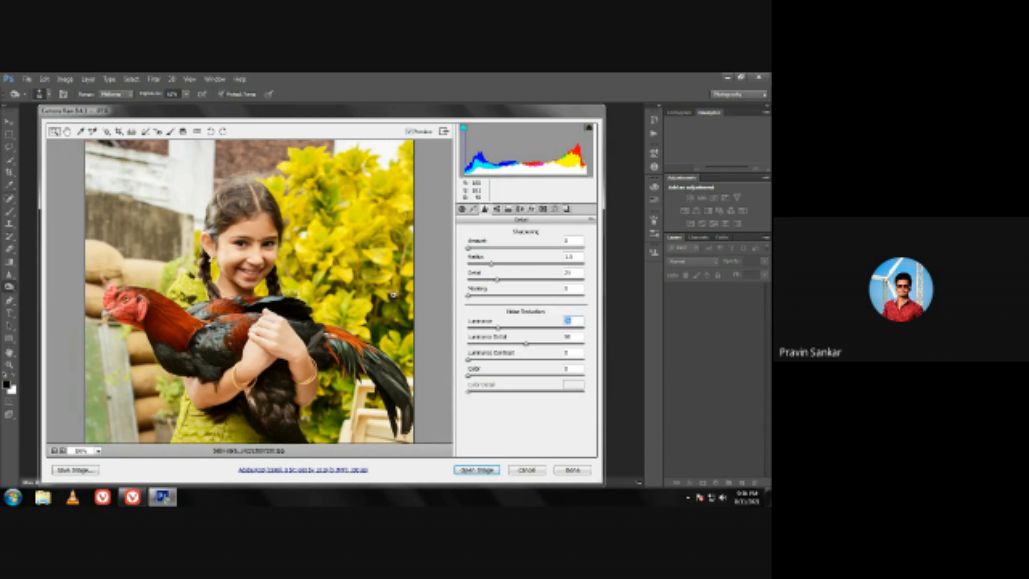
pyautogui.moveTo(498, 329); pyautogui.dragTo(486, 328)
# - Shift the hue of the blues to about +5 in the HSL adjustments
pyautogui.click(495, 212)
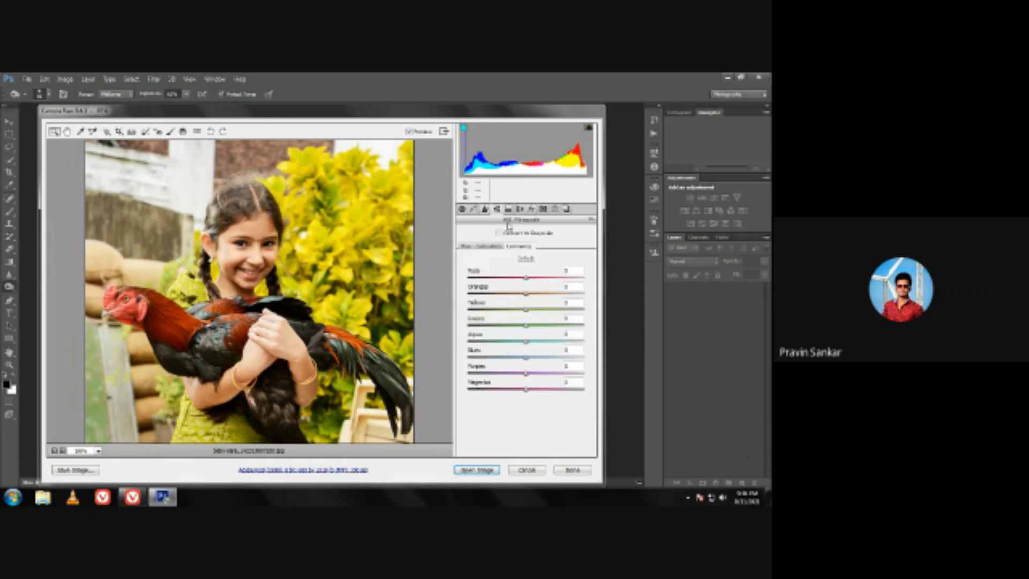
pyautogui.click(464, 247)
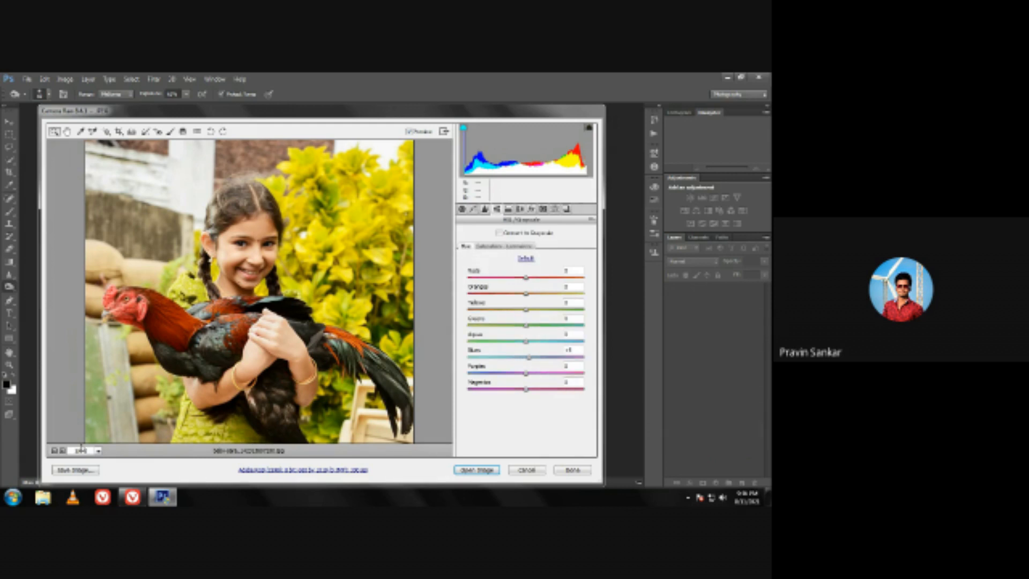
pyautogui.rightClick(218, 340)
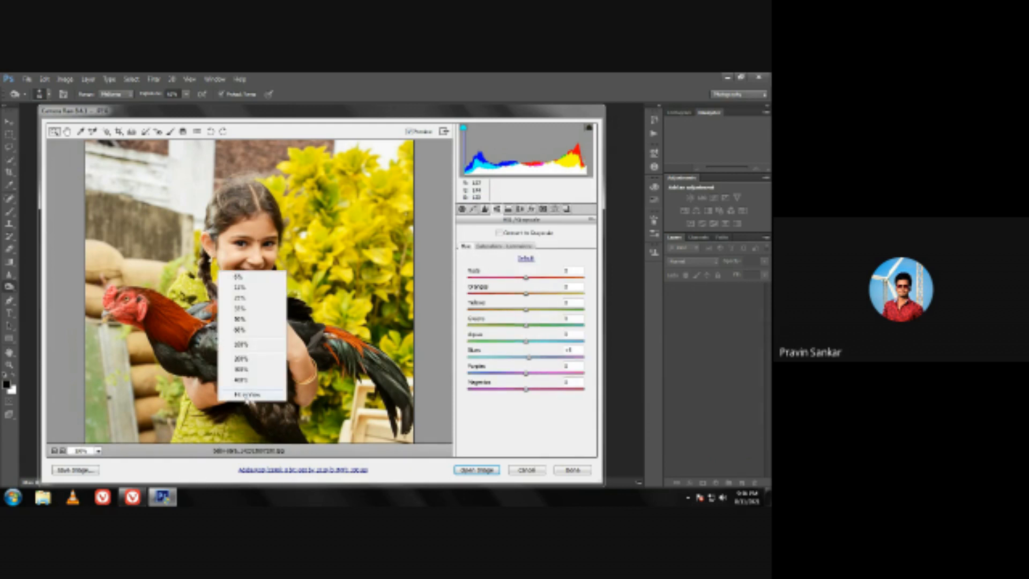
pyautogui.click(246, 395)
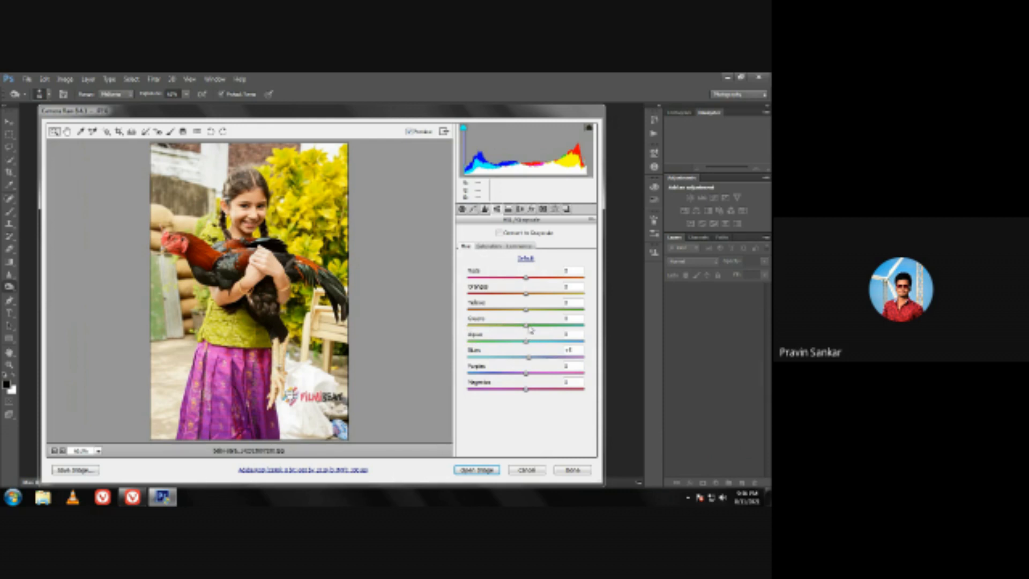
# - Shift the hue of the yellows to about -25 and the greens to about +47, checking the foliage up close
pyautogui.moveTo(525, 310); pyautogui.dragTo(554, 328)
pyautogui.moveTo(289, 170); pyautogui.dragTo(308, 198)
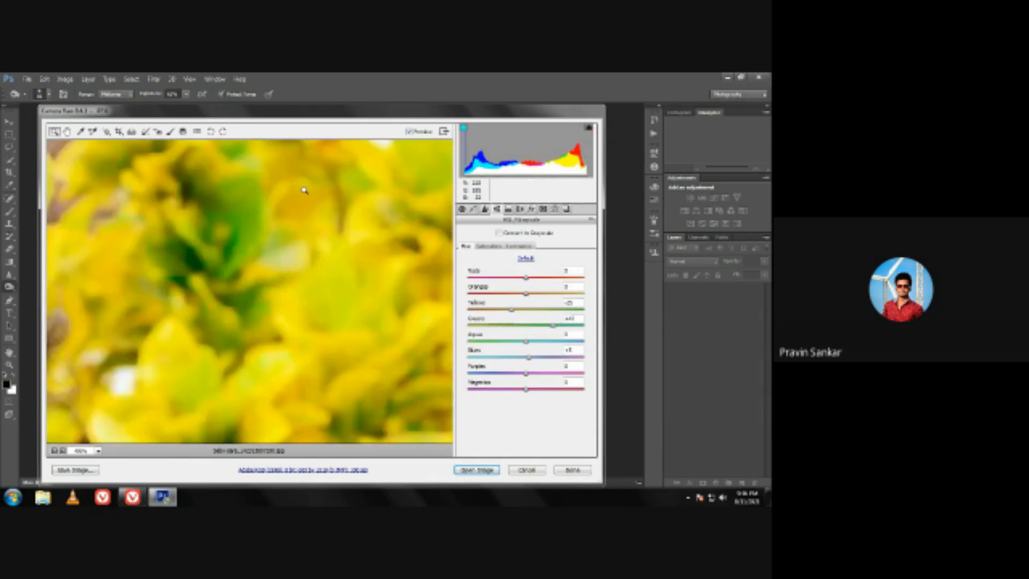
pyautogui.click(54, 451)
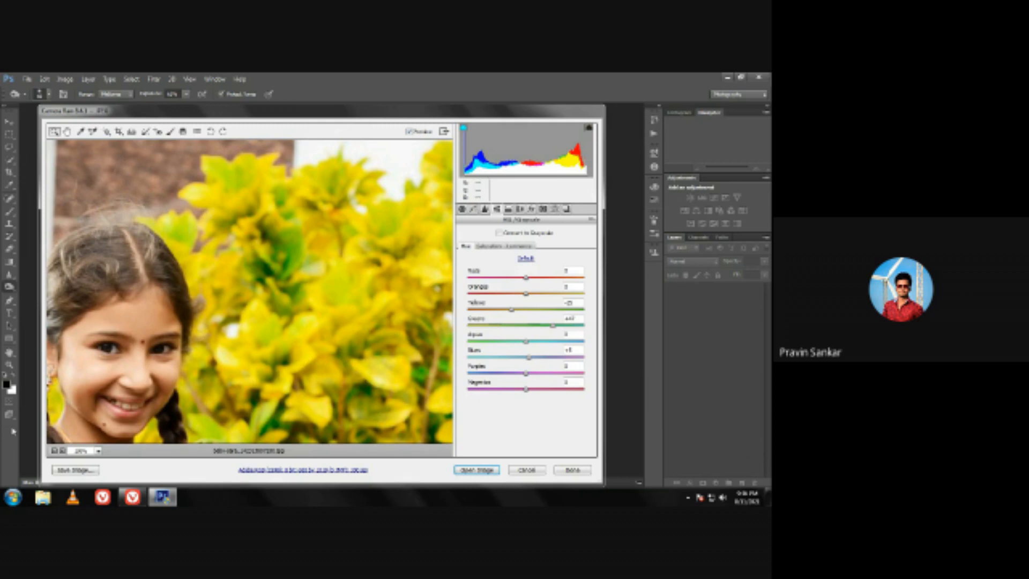
pyautogui.click(54, 450)
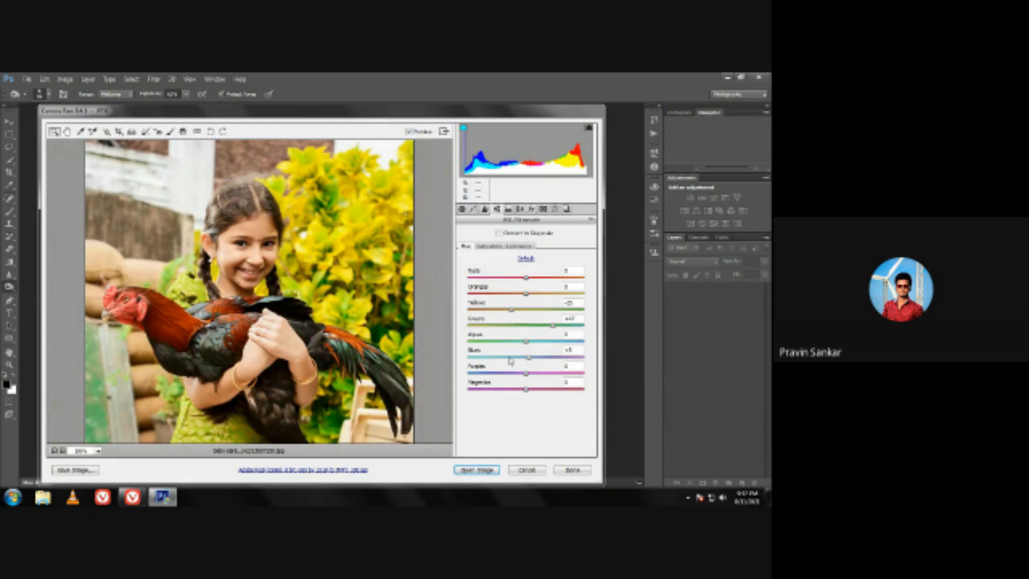
pyautogui.rightClick(254, 309)
pyautogui.click(276, 368)
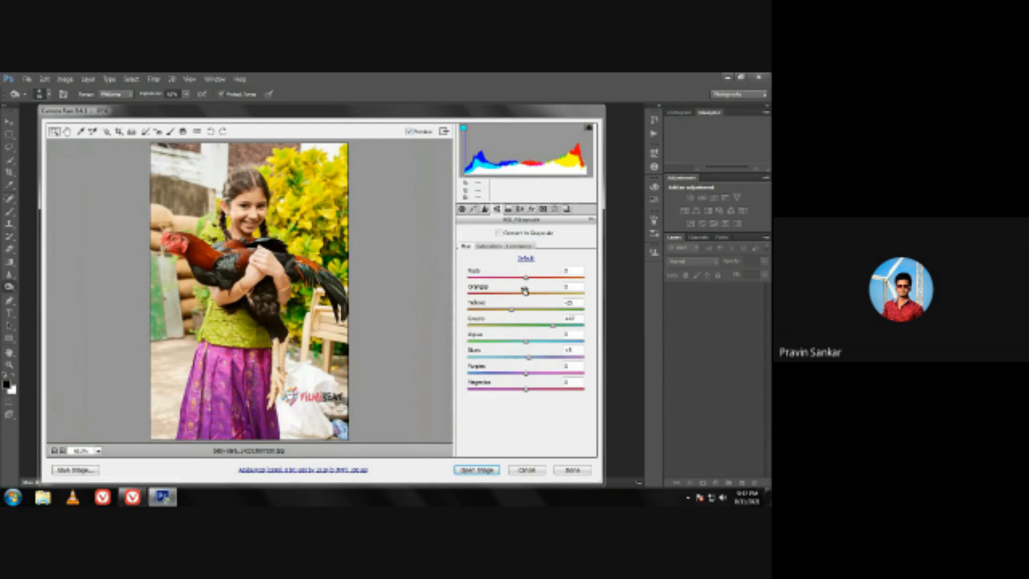
# - Shift the hue of the reds to about -28, checking the rooster's head up close
pyautogui.moveTo(526, 283)
pyautogui.mouseDown()
pyautogui.moveTo(534, 282)
pyautogui.moveTo(512, 283)
pyautogui.mouseUp()
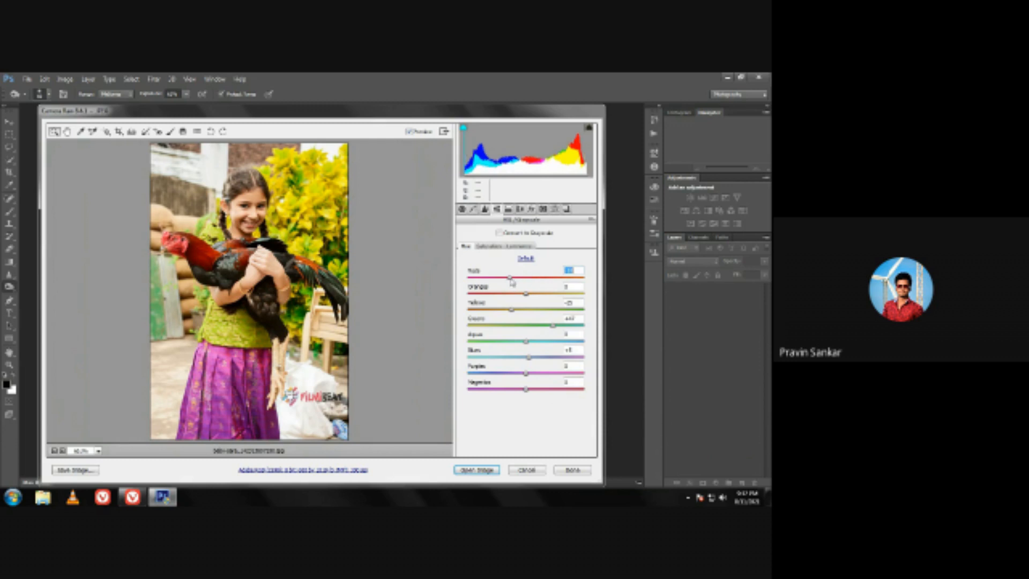
pyautogui.moveTo(172, 218); pyautogui.dragTo(201, 252)
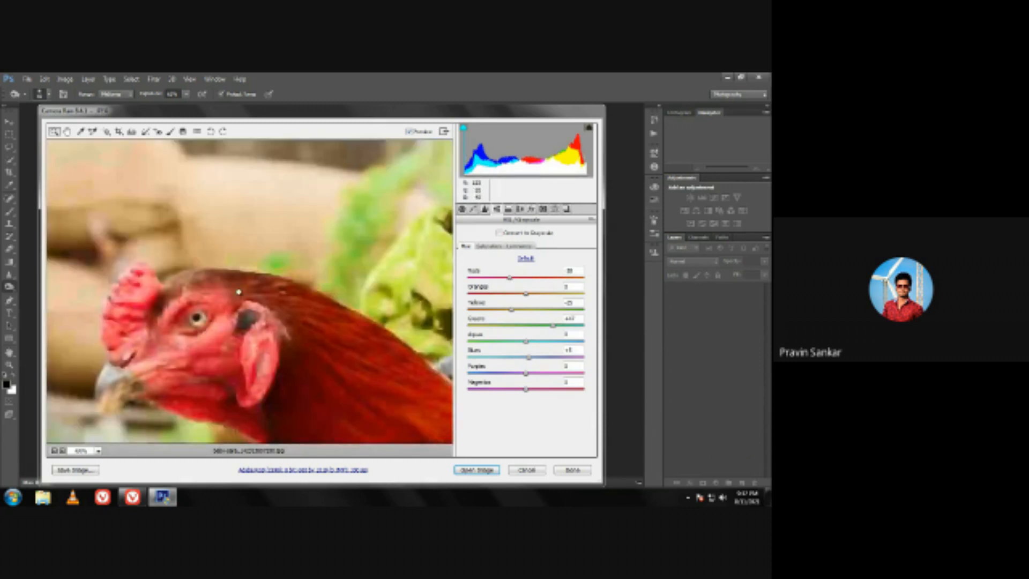
pyautogui.click(54, 450)
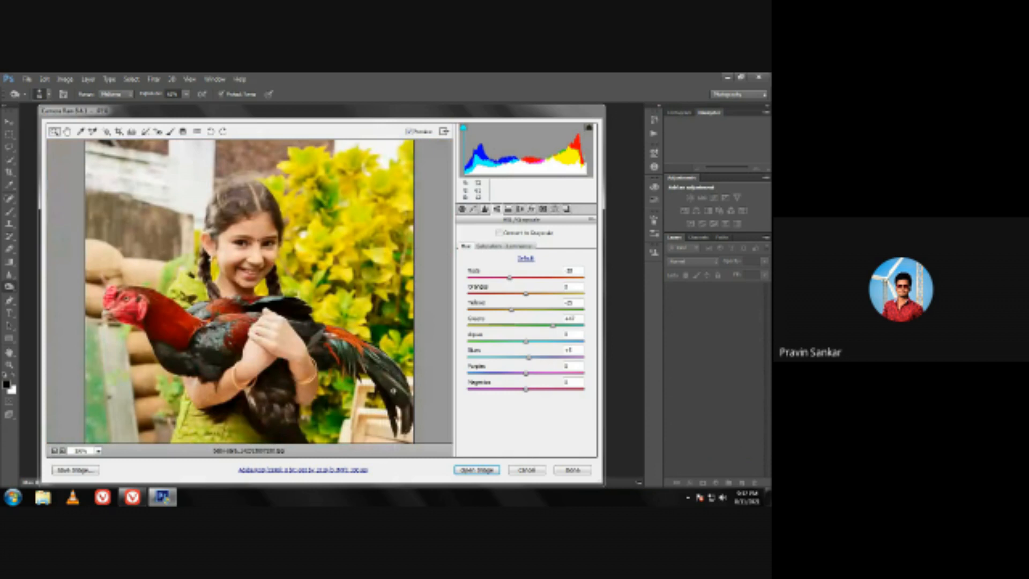
pyautogui.moveTo(509, 278)
pyautogui.mouseDown()
pyautogui.moveTo(539, 279)
pyautogui.moveTo(507, 282)
pyautogui.mouseUp()
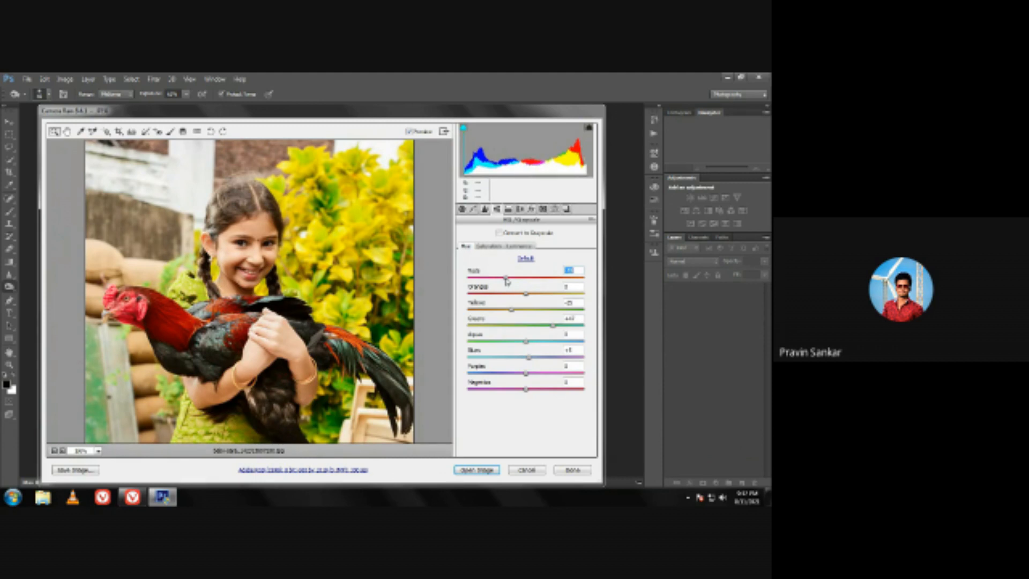
pyautogui.moveTo(507, 281); pyautogui.dragTo(510, 280)
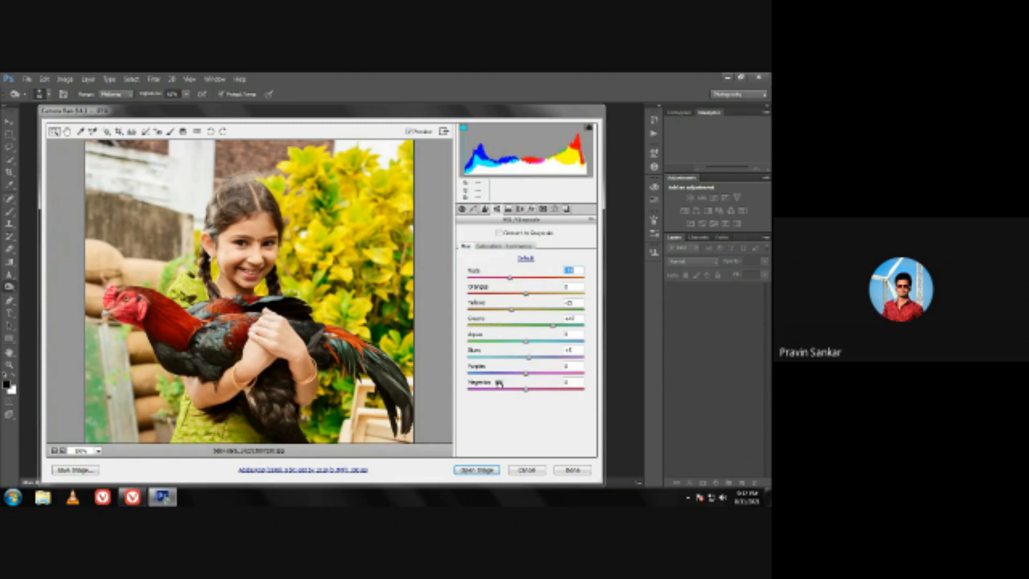
pyautogui.click(53, 452)
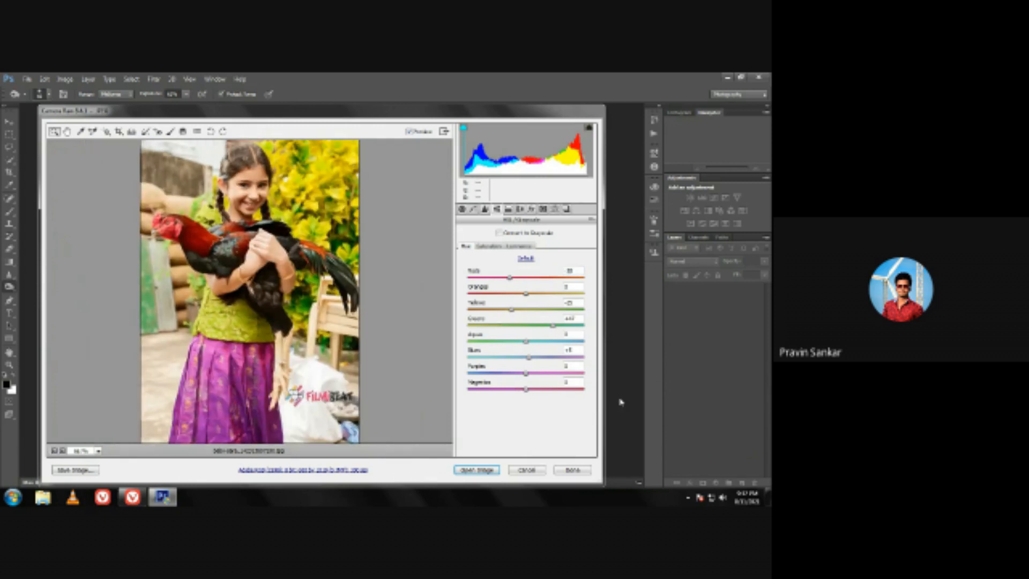
# - Set the saturation of the oranges to about +14 and the yellows to about -8
pyautogui.click(492, 246)
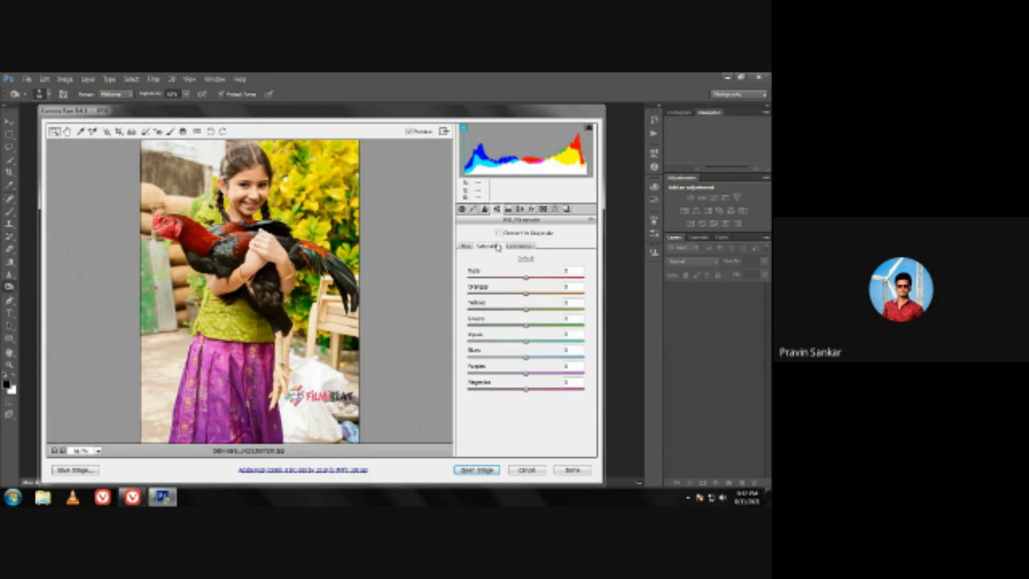
pyautogui.click(98, 450)
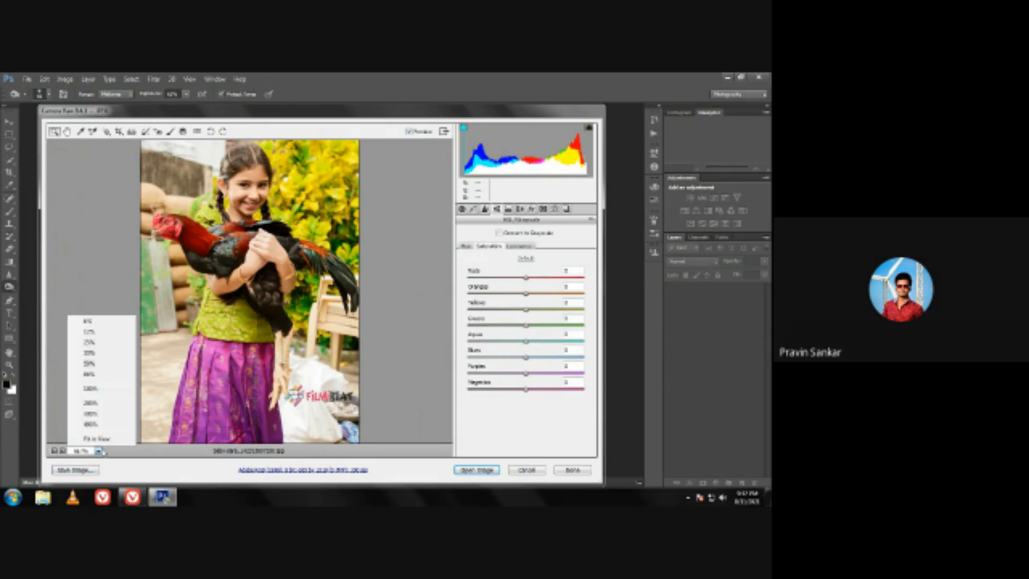
pyautogui.click(103, 439)
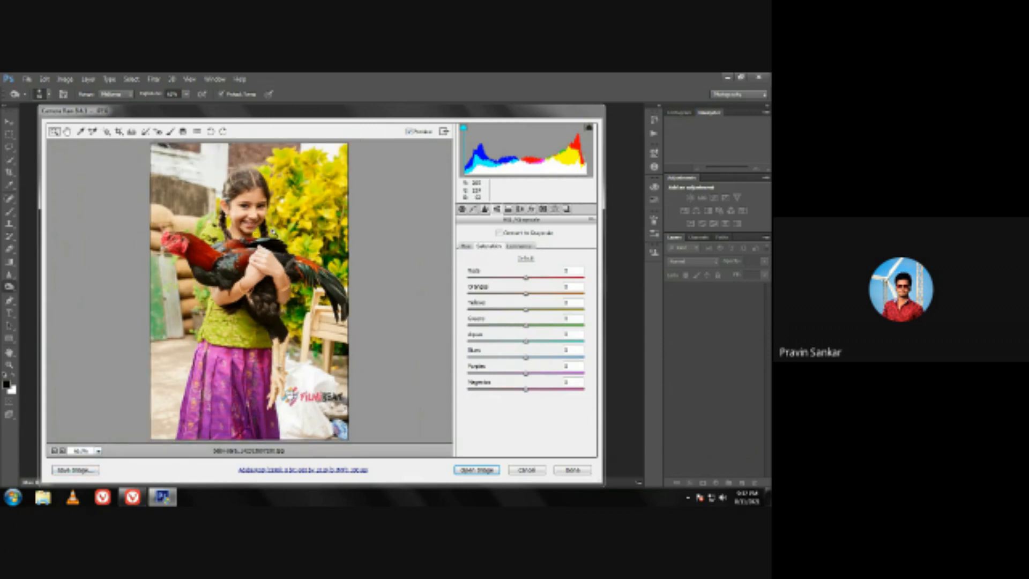
pyautogui.click(531, 294)
pyautogui.moveTo(532, 298); pyautogui.dragTo(535, 298)
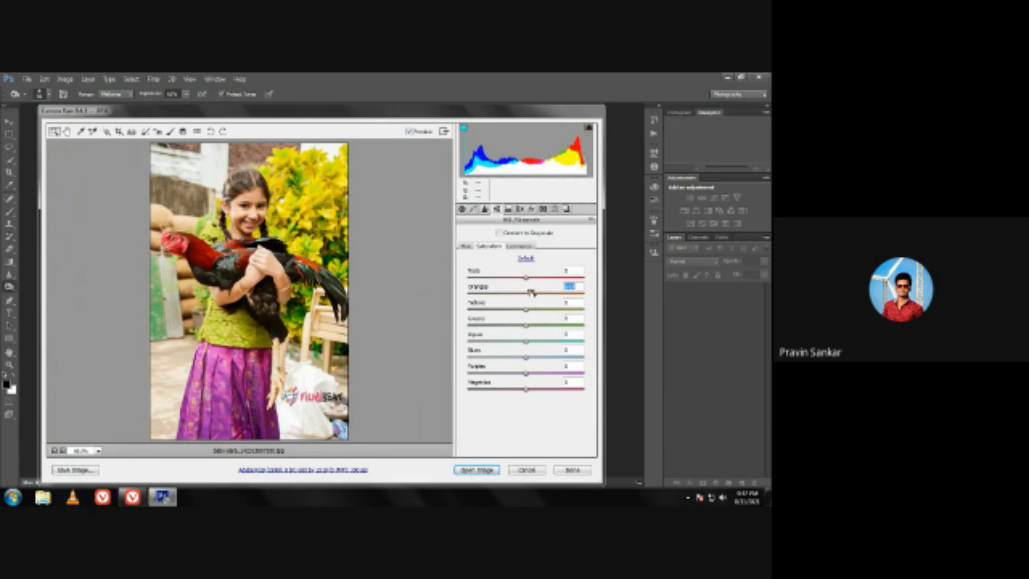
pyautogui.moveTo(530, 291); pyautogui.dragTo(534, 298)
pyautogui.moveTo(528, 314); pyautogui.dragTo(532, 314)
pyautogui.moveTo(536, 314); pyautogui.dragTo(523, 316)
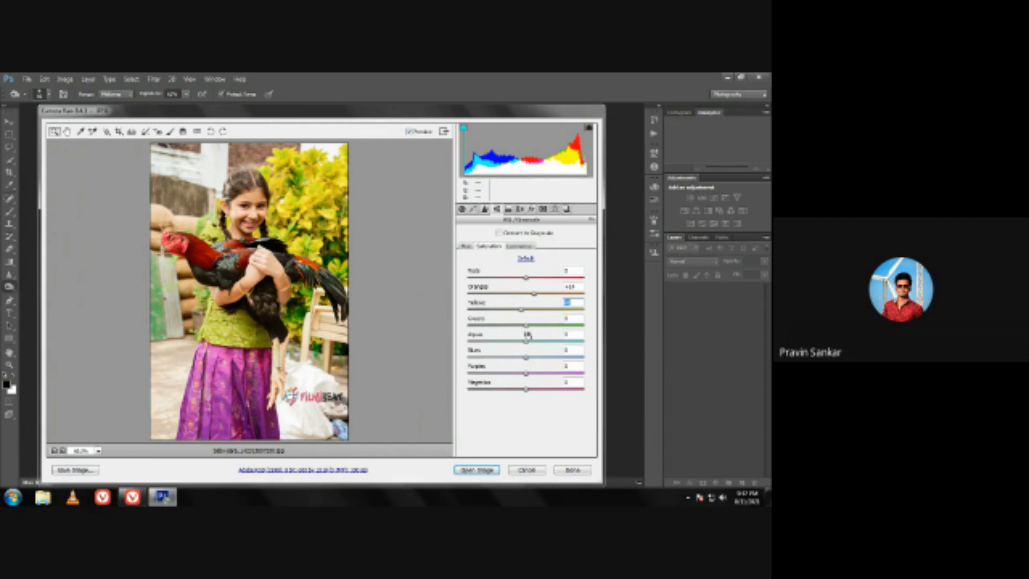
# - Slightly lower the greens' saturation to about -3 and raise the blues to about +6 and the purples to about +26
pyautogui.moveTo(529, 331)
pyautogui.mouseDown()
pyautogui.moveTo(538, 329)
pyautogui.moveTo(527, 331)
pyautogui.mouseUp()
pyautogui.moveTo(526, 357)
pyautogui.mouseDown()
pyautogui.moveTo(472, 357)
pyautogui.moveTo(529, 358)
pyautogui.mouseUp()
pyautogui.moveTo(526, 373)
pyautogui.mouseDown()
pyautogui.moveTo(520, 364)
pyautogui.moveTo(543, 378)
pyautogui.mouseUp()
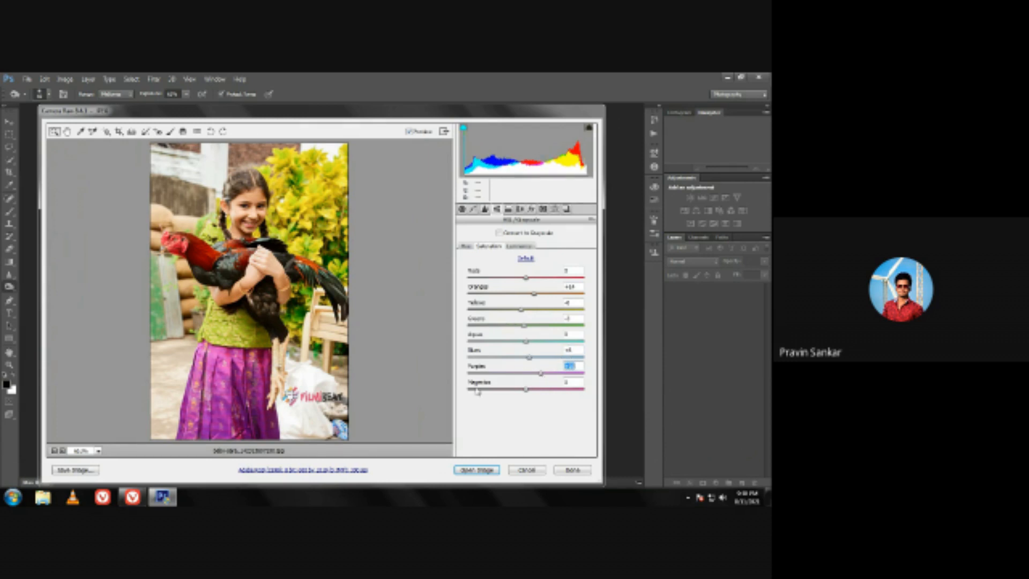
pyautogui.click(251, 383)
pyautogui.click(543, 378)
# - Raise the luminance of the oranges to about +3, checking the girl's skin and the whole photo
pyautogui.click(519, 246)
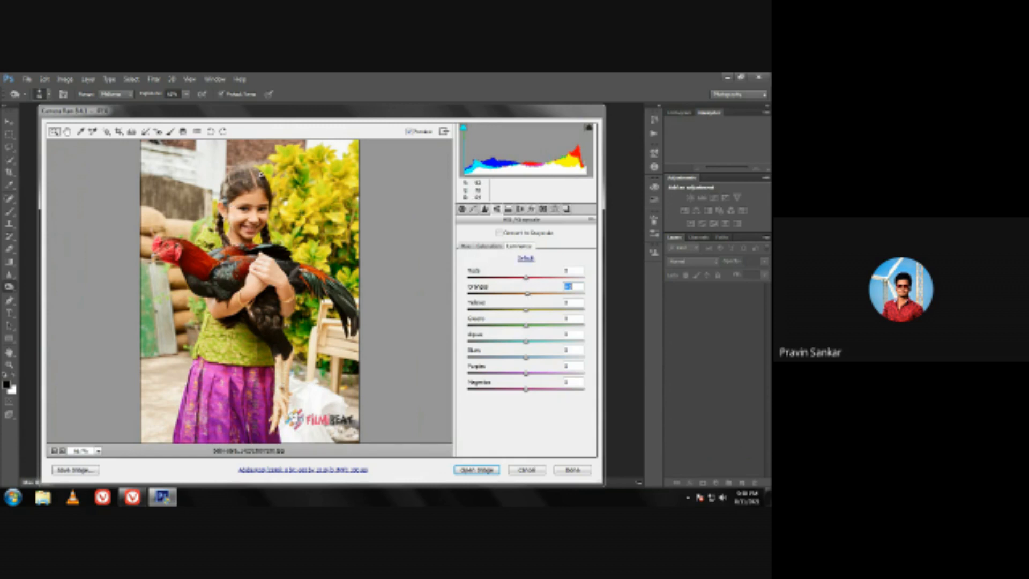
pyautogui.click(236, 220)
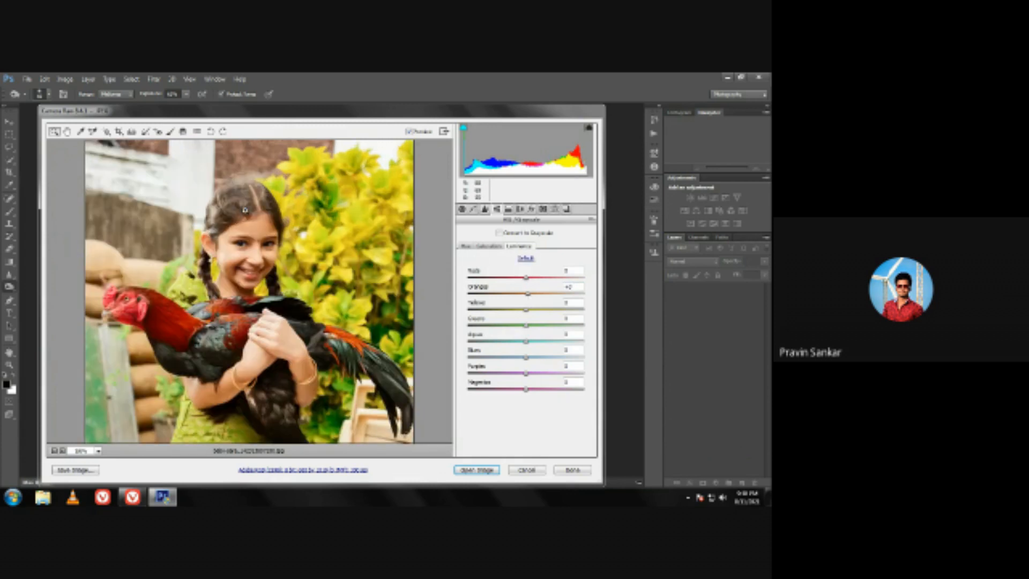
pyautogui.click(98, 451)
pyautogui.click(99, 439)
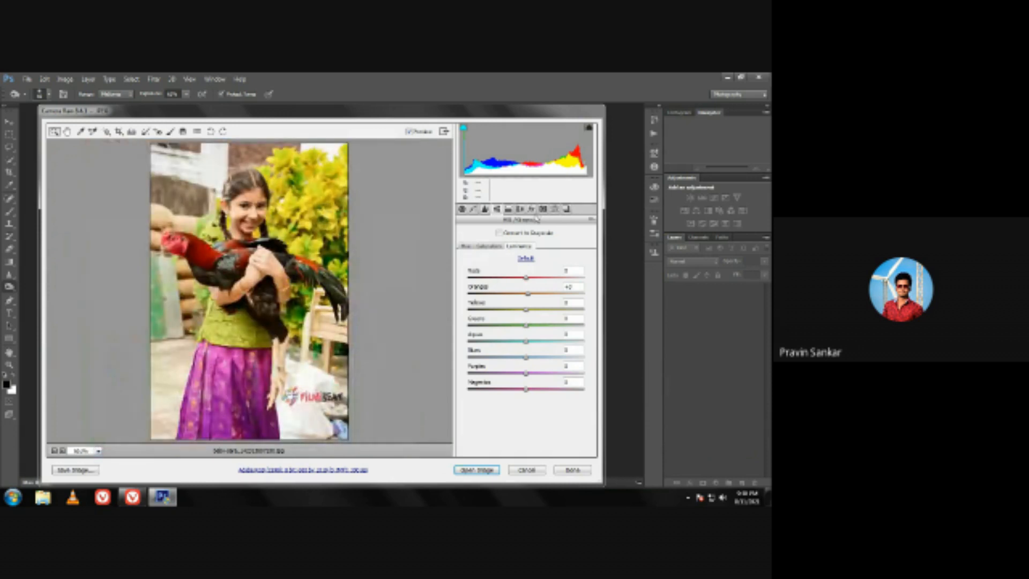
# - Add a dark post-crop vignette with an amount of about -41 and a midpoint of about 45
pyautogui.click(532, 209)
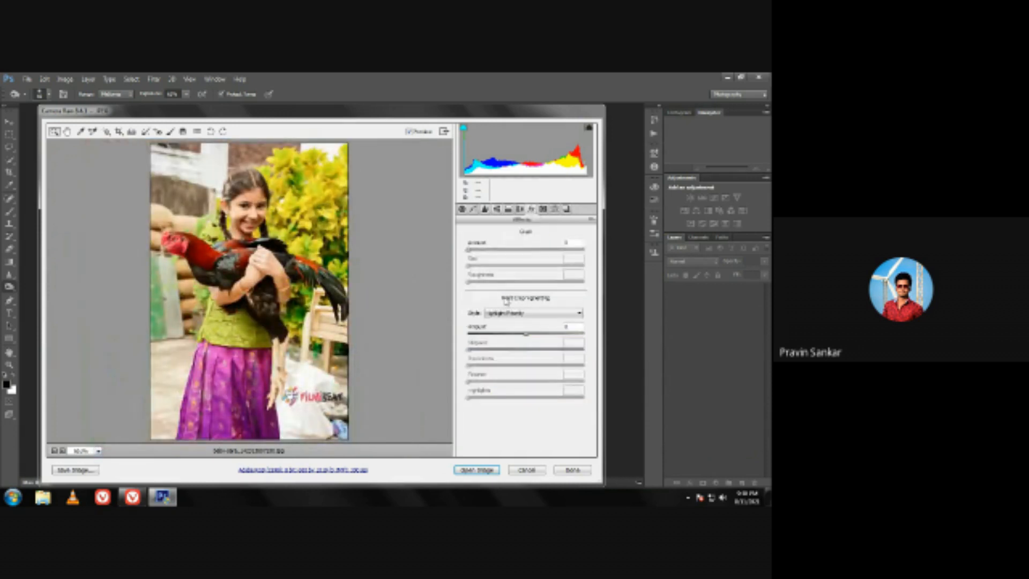
pyautogui.click(514, 334)
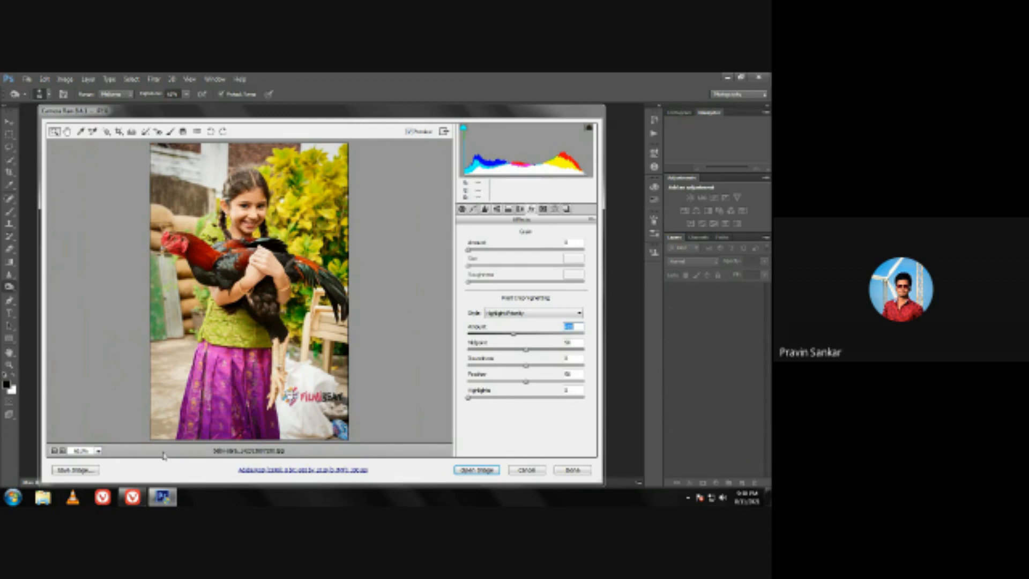
pyautogui.moveTo(510, 336)
pyautogui.mouseDown()
pyautogui.moveTo(511, 353)
pyautogui.moveTo(498, 354)
pyautogui.moveTo(518, 351)
pyautogui.mouseUp()
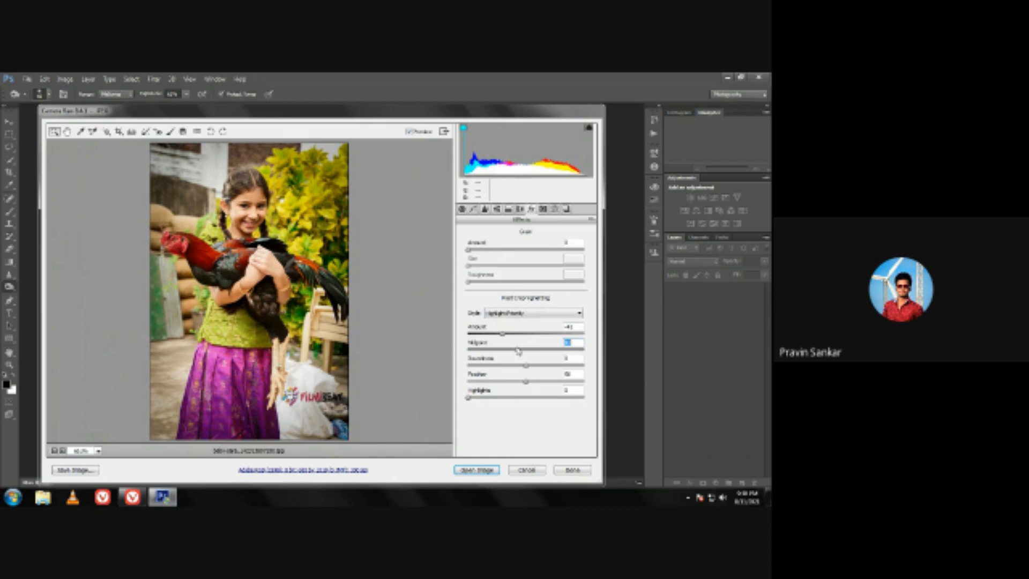
pyautogui.moveTo(523, 353); pyautogui.dragTo(524, 356)
# - Refine the vignette with a feather of about 42 and an amount of about -37
pyautogui.moveTo(526, 382); pyautogui.dragTo(481, 397)
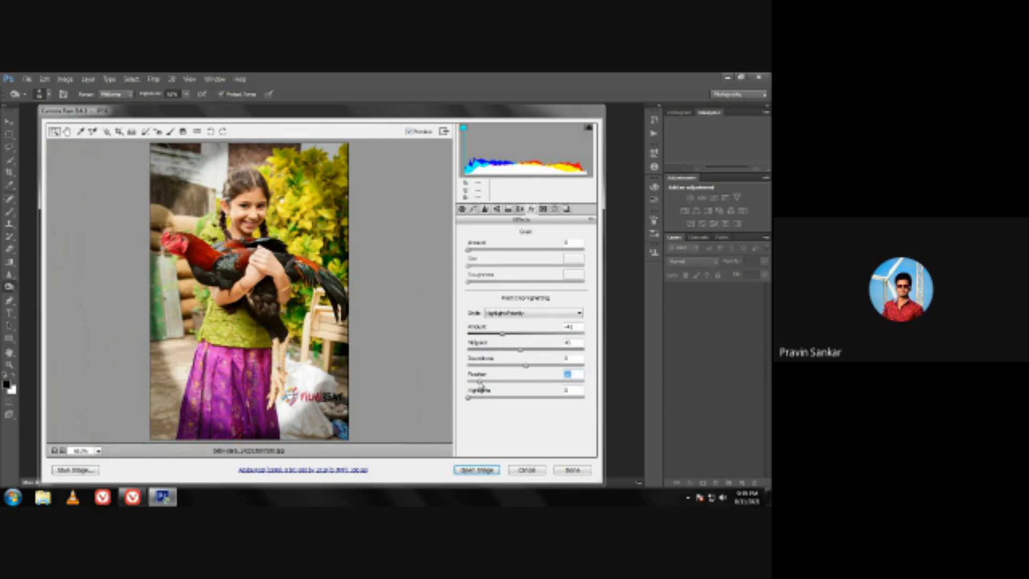
pyautogui.moveTo(480, 388); pyautogui.dragTo(532, 384)
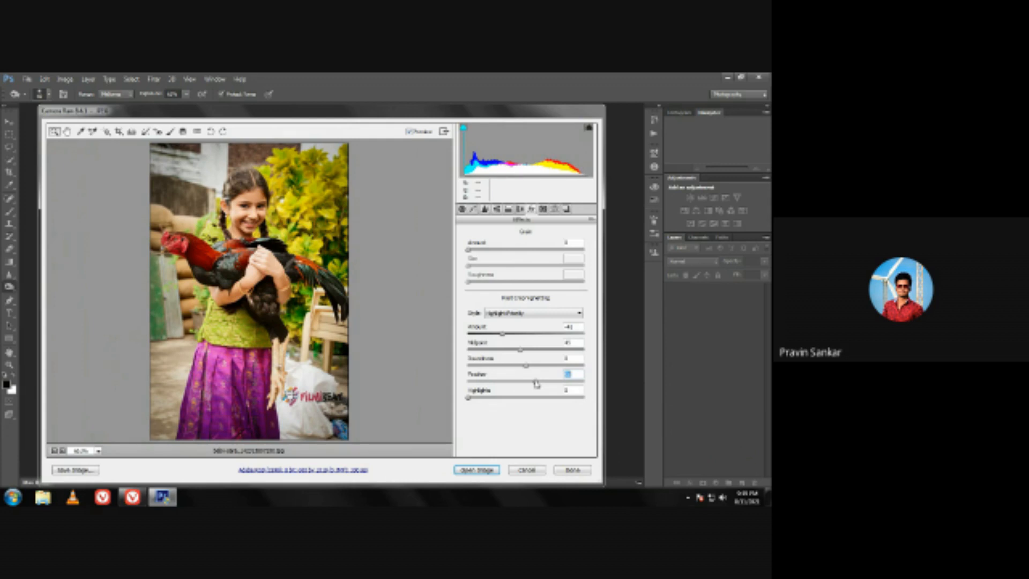
pyautogui.moveTo(537, 382); pyautogui.dragTo(515, 383)
pyautogui.moveTo(502, 334); pyautogui.dragTo(506, 336)
pyautogui.click(520, 384)
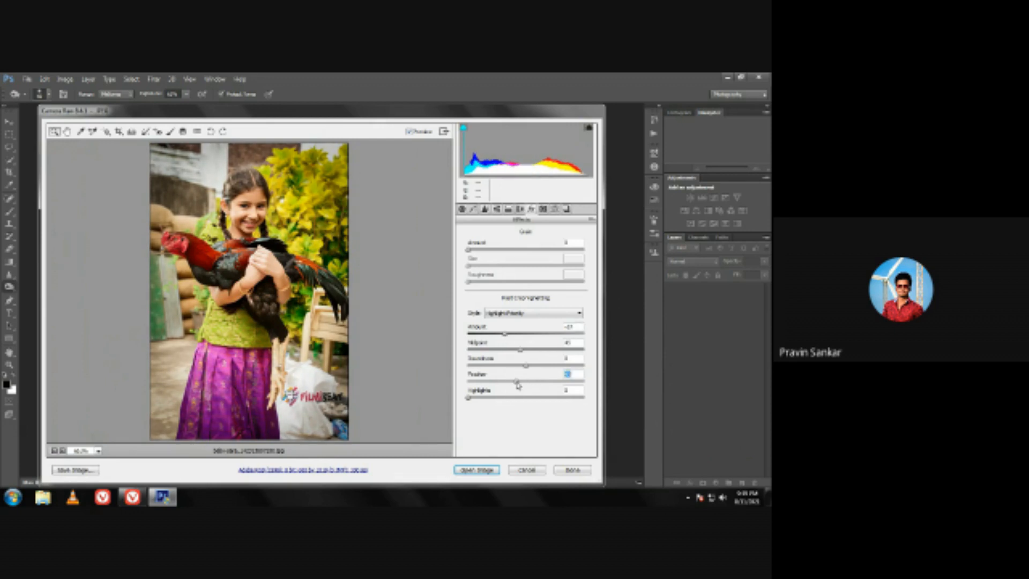
# - Open the adjusted photo in the main Photoshop workspace and enlarge its document window
pyautogui.click(479, 470)
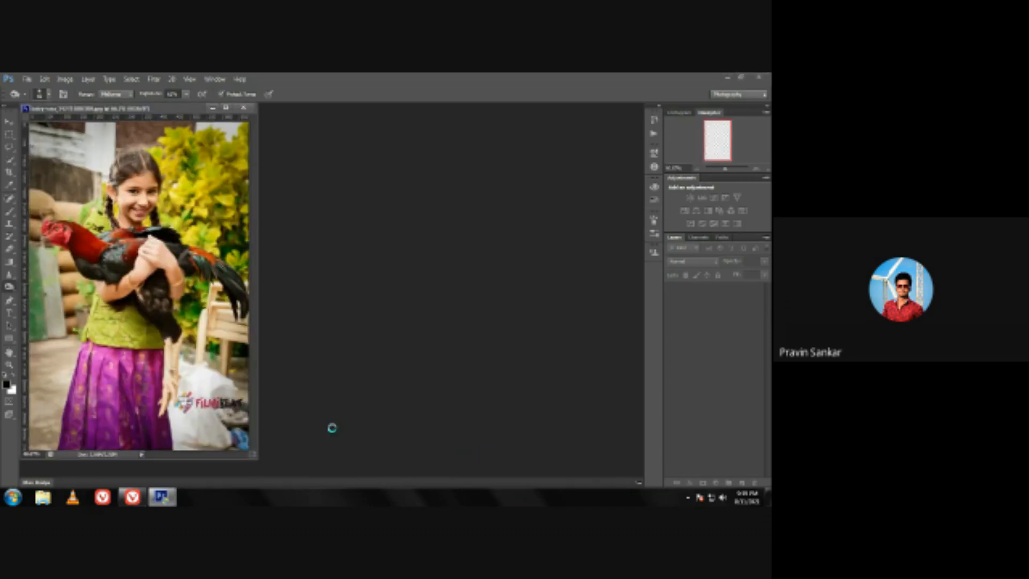
pyautogui.moveTo(257, 460); pyautogui.dragTo(402, 472)
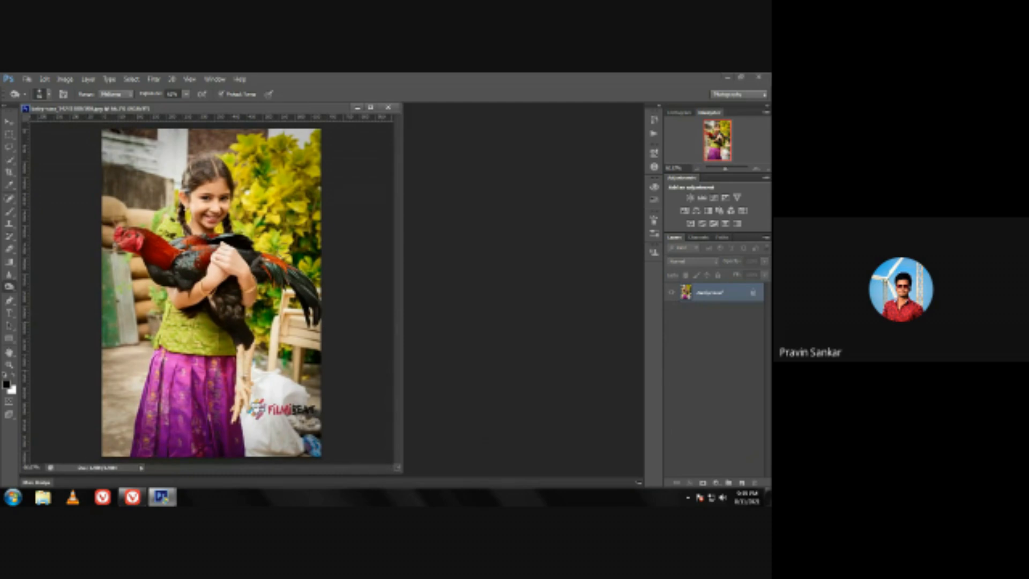
# - Darken the girl's hair and both braids with the Burn tool on midtones at a reduced exposure
pyautogui.click(9, 365)
pyautogui.moveTo(233, 187); pyautogui.dragTo(273, 189)
pyautogui.press('o')
pyautogui.scroll(3, 241, 260)
pyautogui.hotkey('ctrl', 'space')
pyautogui.moveTo(192, 198); pyautogui.dragTo(213, 199)
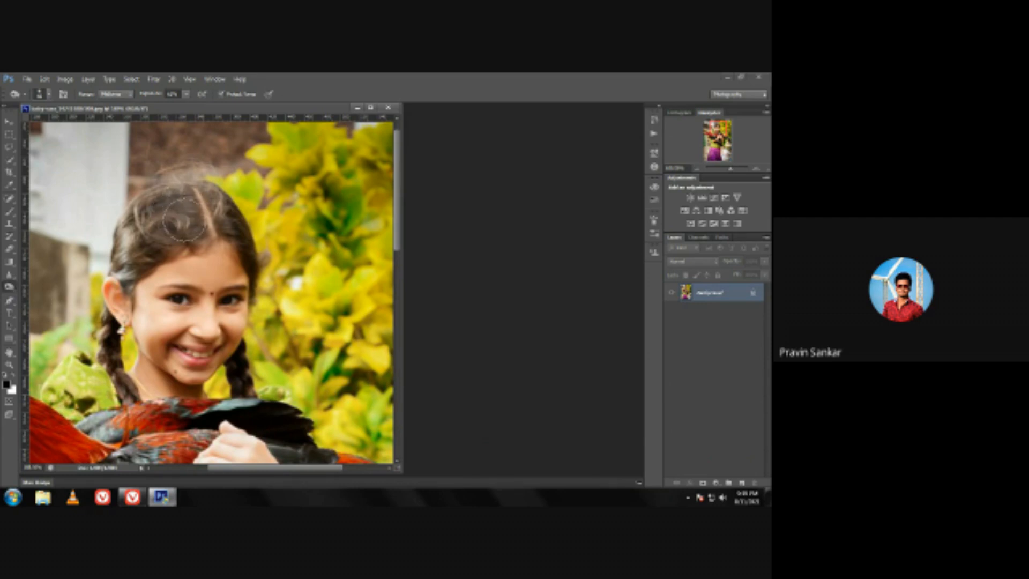
pyautogui.moveTo(180, 204); pyautogui.dragTo(182, 221)
pyautogui.click(186, 95)
pyautogui.moveTo(171, 219)
pyautogui.mouseDown()
pyautogui.moveTo(187, 225)
pyautogui.moveTo(154, 245)
pyautogui.moveTo(161, 206)
pyautogui.moveTo(134, 241)
pyautogui.moveTo(138, 268)
pyautogui.mouseUp()
pyautogui.moveTo(226, 211)
pyautogui.mouseDown()
pyautogui.moveTo(226, 225)
pyautogui.moveTo(197, 197)
pyautogui.moveTo(178, 188)
pyautogui.moveTo(177, 198)
pyautogui.mouseUp()
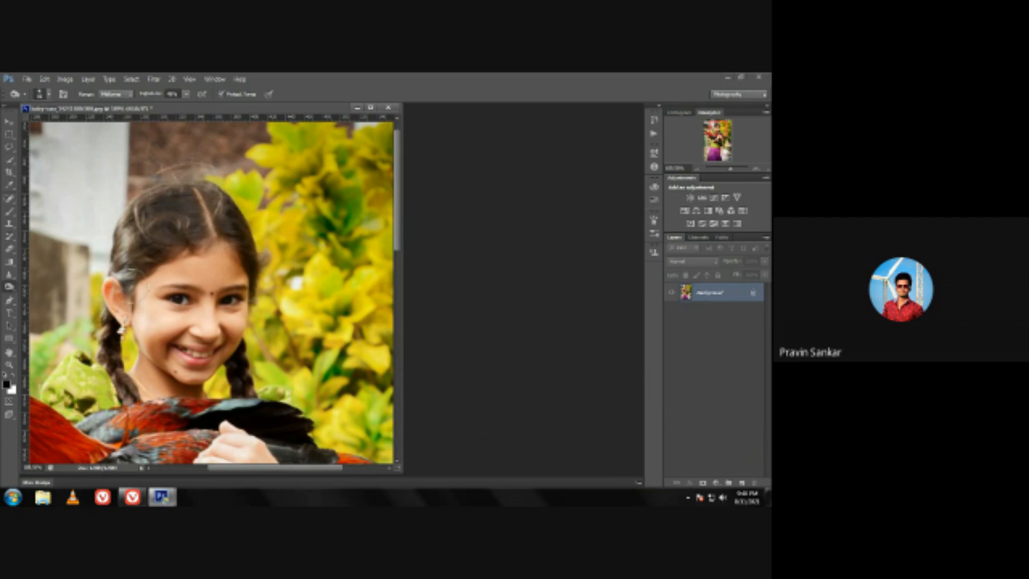
pyautogui.moveTo(110, 349)
pyautogui.mouseDown()
pyautogui.moveTo(111, 337)
pyautogui.moveTo(128, 402)
pyautogui.moveTo(114, 369)
pyautogui.mouseUp()
pyautogui.moveTo(236, 365)
pyautogui.mouseDown()
pyautogui.moveTo(234, 356)
pyautogui.moveTo(245, 387)
pyautogui.moveTo(237, 369)
pyautogui.mouseUp()
# - Examine the rooster's feathers, the girl's hands and her upper body up close for areas needing more burning
pyautogui.press('z')
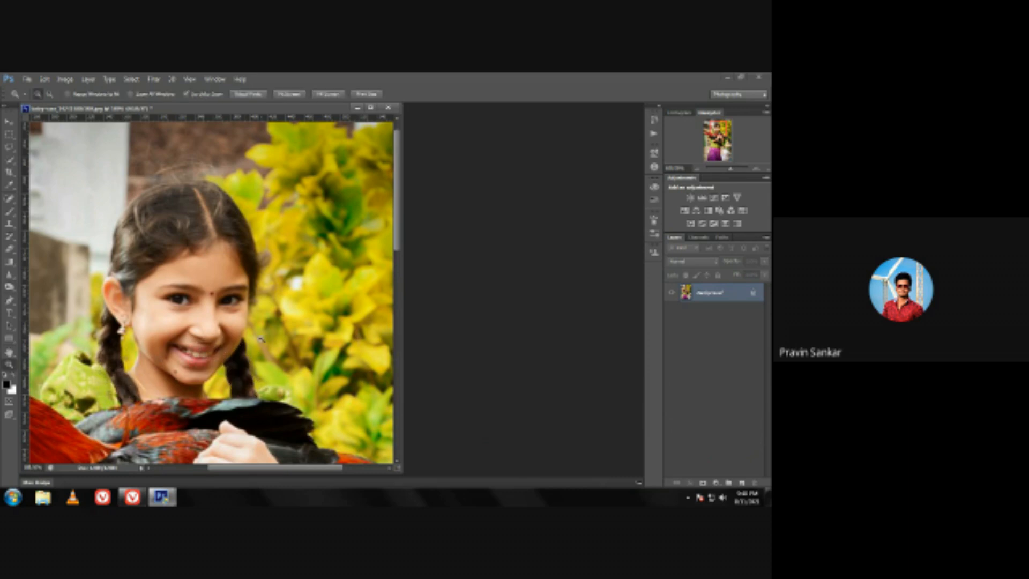
pyautogui.hotkey('ctrl', '0')
pyautogui.moveTo(225, 332); pyautogui.dragTo(268, 384)
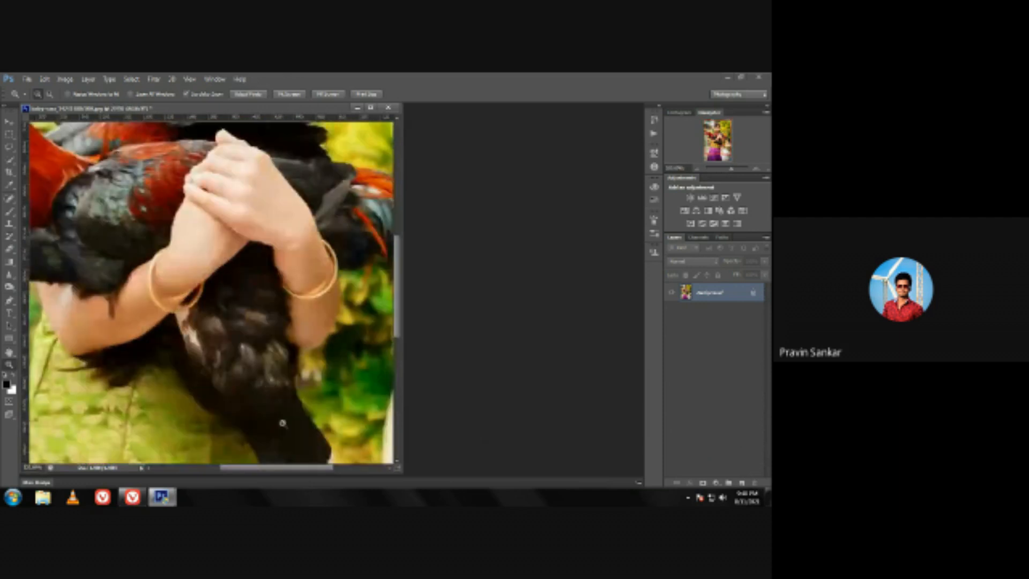
pyautogui.click(9, 287)
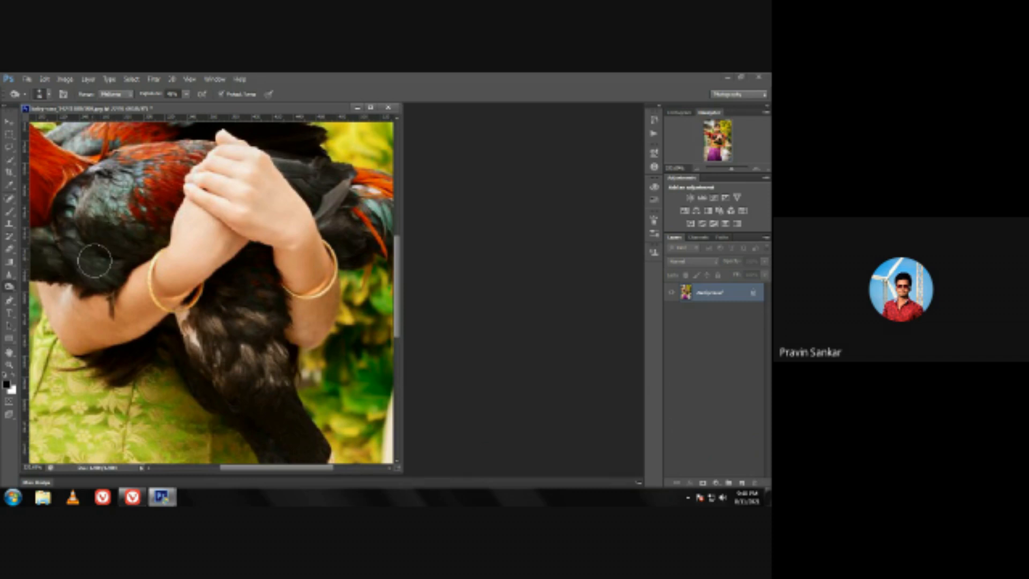
pyautogui.scroll(3, 356, 226)
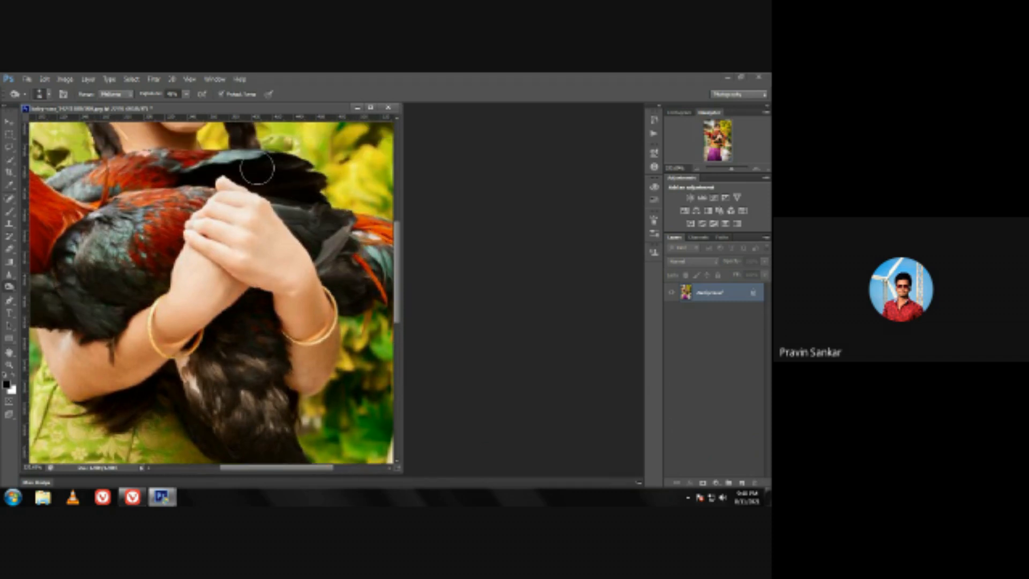
pyautogui.press('z')
pyautogui.moveTo(328, 217); pyautogui.dragTo(282, 218)
pyautogui.moveTo(197, 205); pyautogui.dragTo(237, 206)
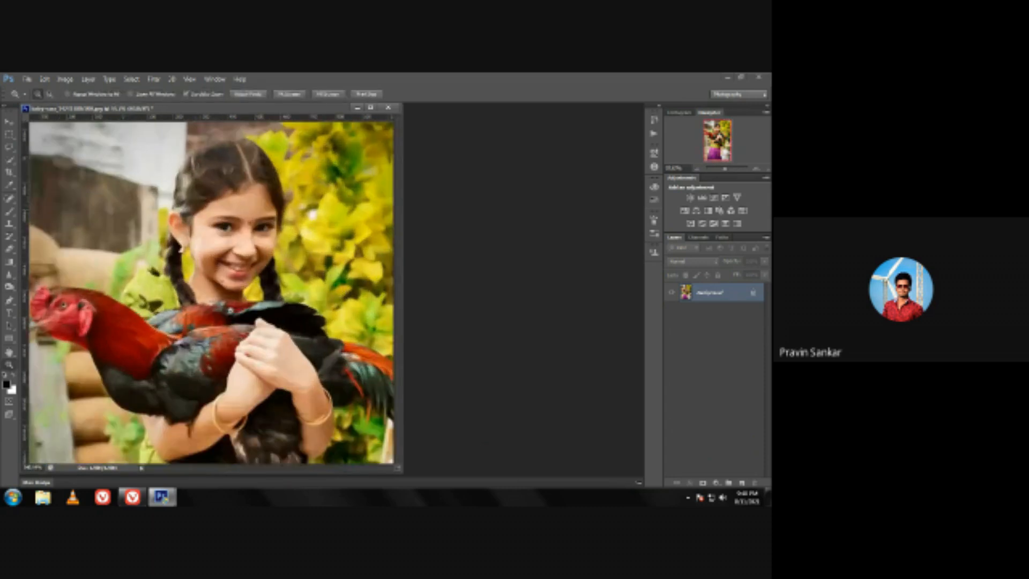
pyautogui.press('o')
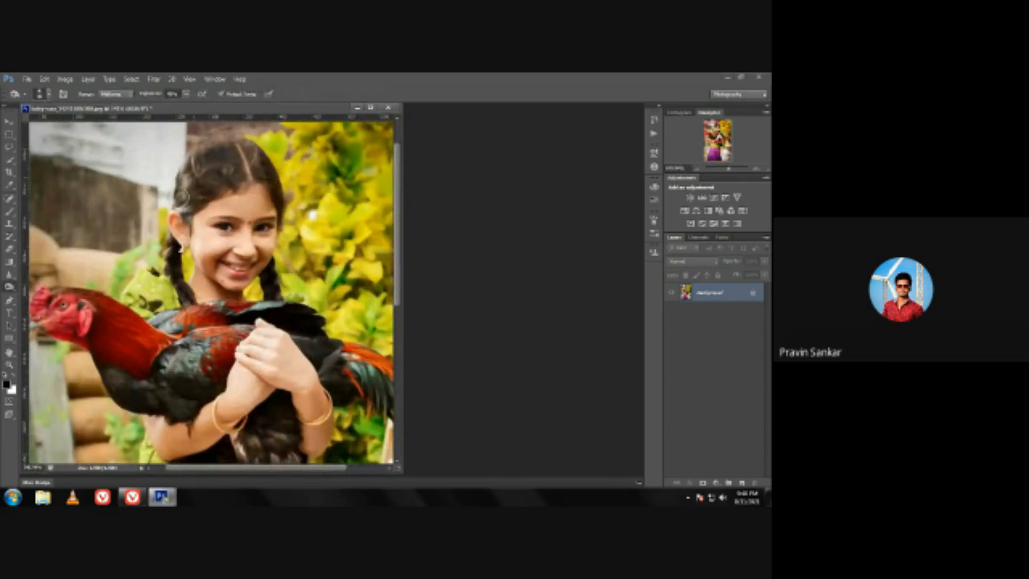
# - Darken the girl's eyebrow beside the forehead dot, on the earring side of her face, using a much smaller Burn brush
pyautogui.press('z')
pyautogui.moveTo(273, 215); pyautogui.dragTo(295, 233)
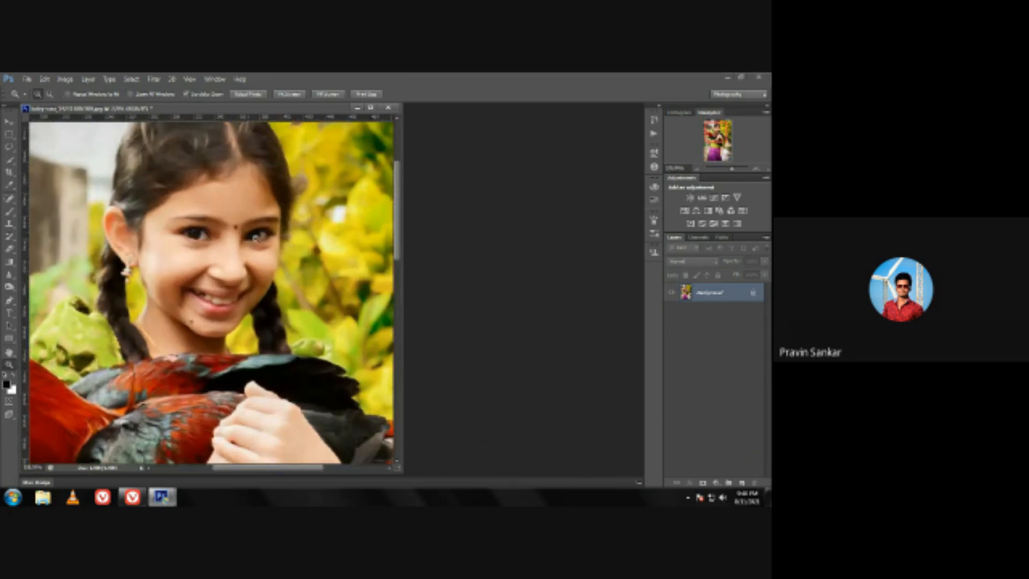
pyautogui.moveTo(228, 206)
pyautogui.mouseDown()
pyautogui.moveTo(239, 250)
pyautogui.moveTo(260, 265)
pyautogui.mouseUp()
pyautogui.press('o')
pyautogui.press('[')
pyautogui.press('[')
pyautogui.press('[')
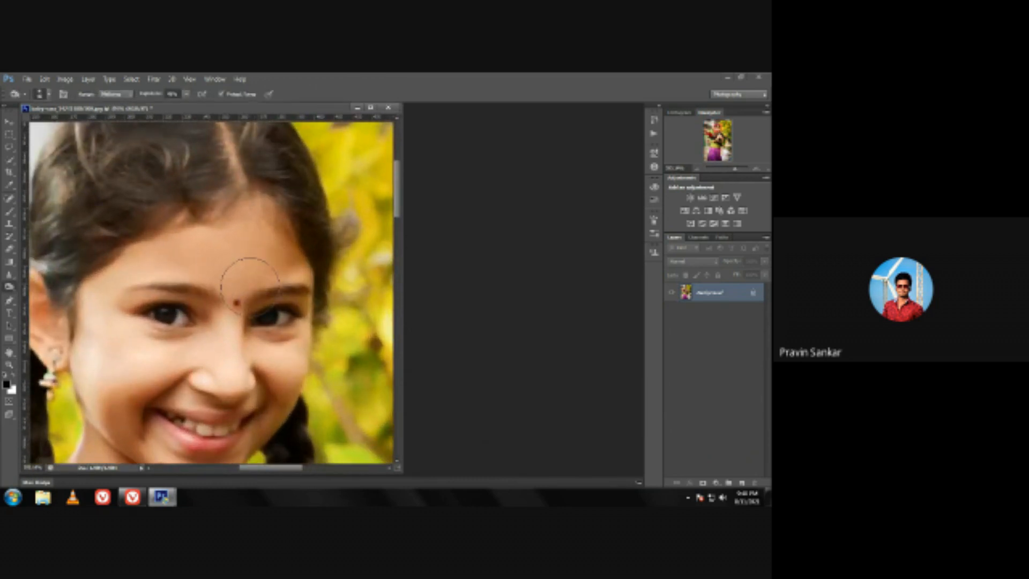
pyautogui.press('[')
pyautogui.press('[')
pyautogui.click(186, 94)
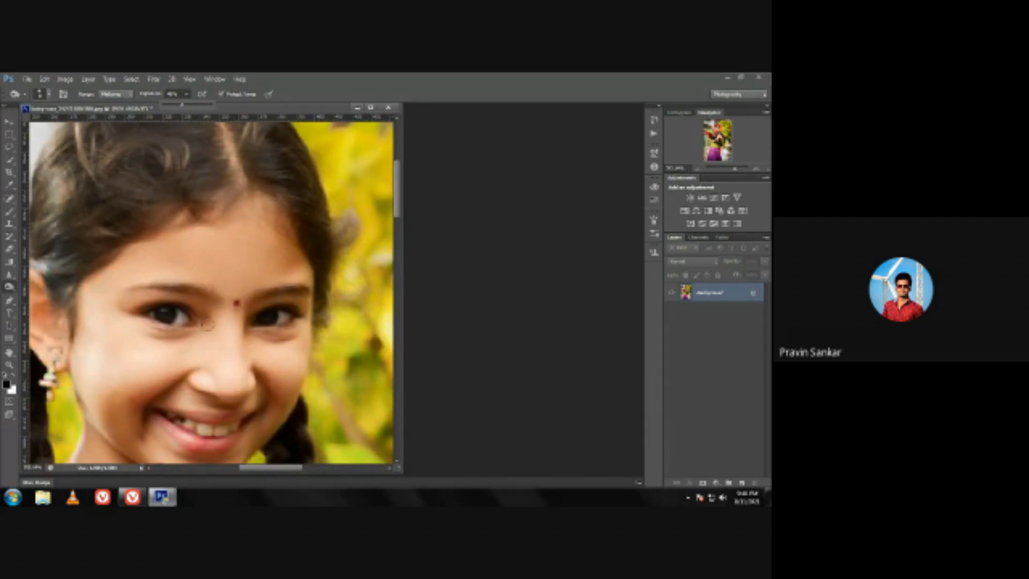
pyautogui.click(207, 294)
pyautogui.moveTo(207, 295); pyautogui.dragTo(141, 288)
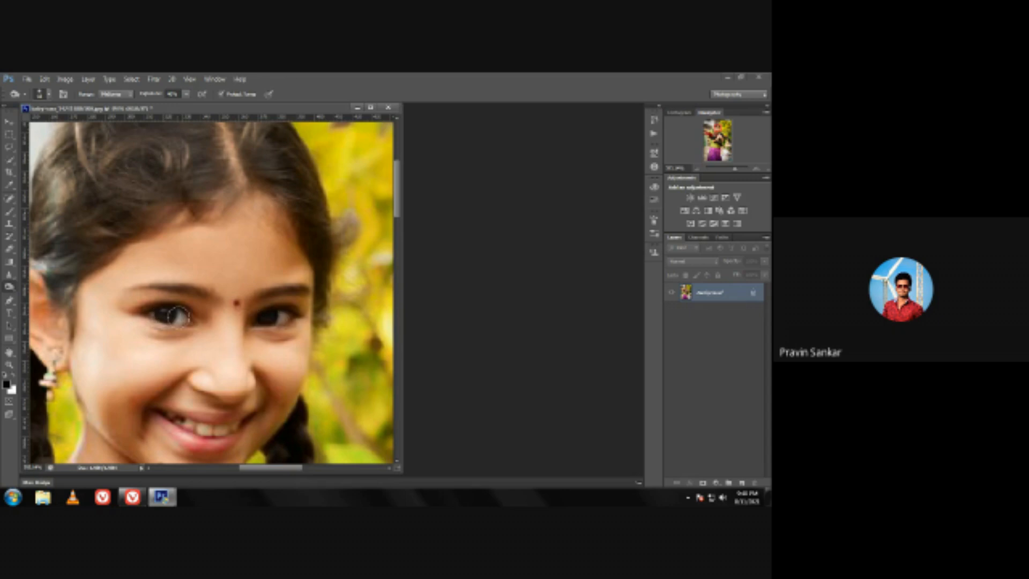
# - Sharpen the girl's eyes and smiling mouth with the Sharpen tool
pyautogui.press('z')
pyautogui.keyDown('alt'); pyautogui.click(298, 320); pyautogui.keyUp('alt')
pyautogui.moveTo(298, 320)
pyautogui.mouseDown()
pyautogui.moveTo(232, 200)
pyautogui.moveTo(255, 222)
pyautogui.mouseUp()
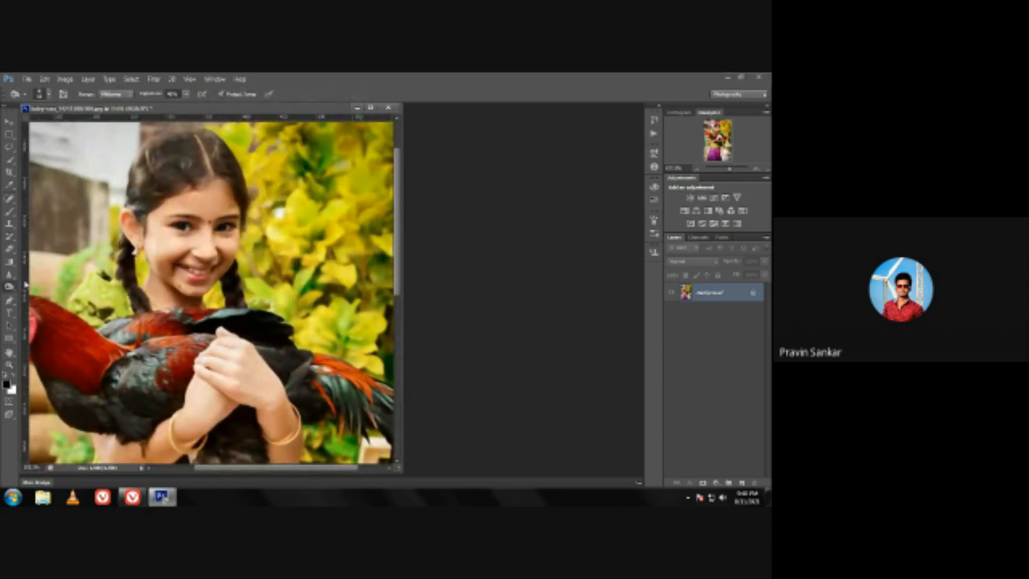
pyautogui.click(9, 273)
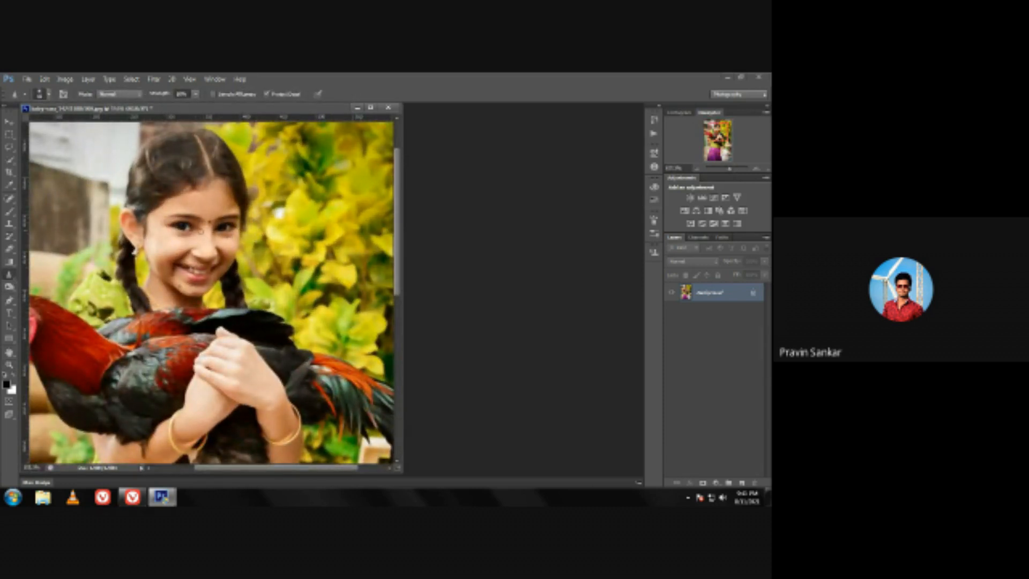
pyautogui.moveTo(207, 212); pyautogui.dragTo(230, 219)
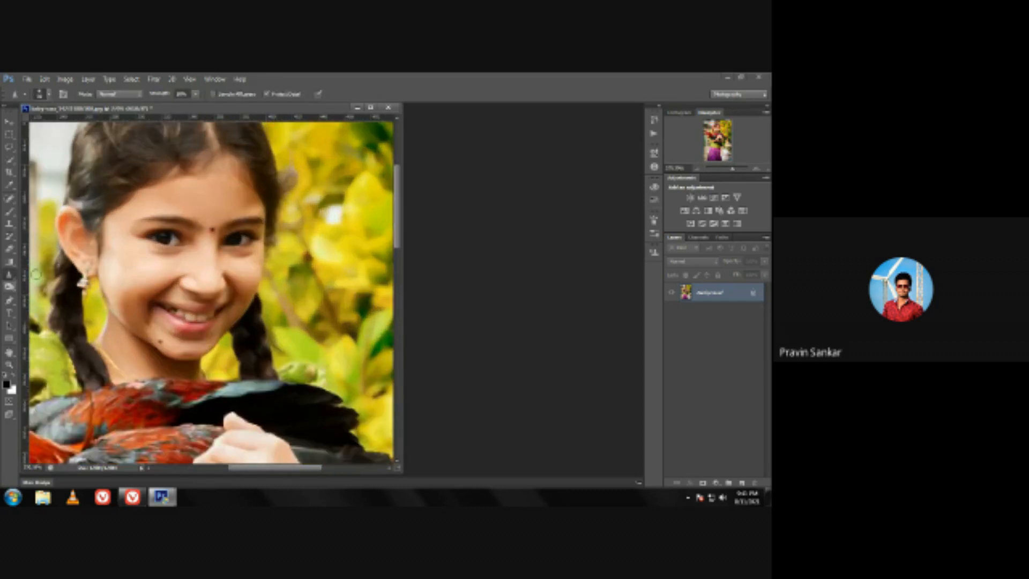
pyautogui.hotkey('ctrl', 'space')
pyautogui.click(9, 278)
pyautogui.moveTo(178, 246); pyautogui.dragTo(159, 236)
pyautogui.moveTo(223, 313); pyautogui.dragTo(171, 319)
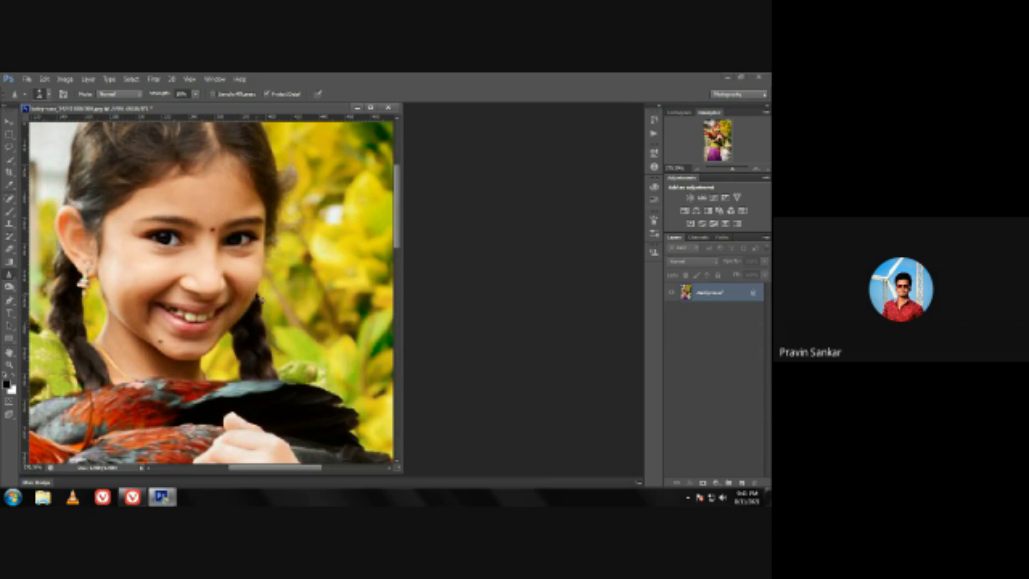
# - Sharpen the rooster's neck, wing and lower body feathers with the Sharpen tool
pyautogui.press('z')
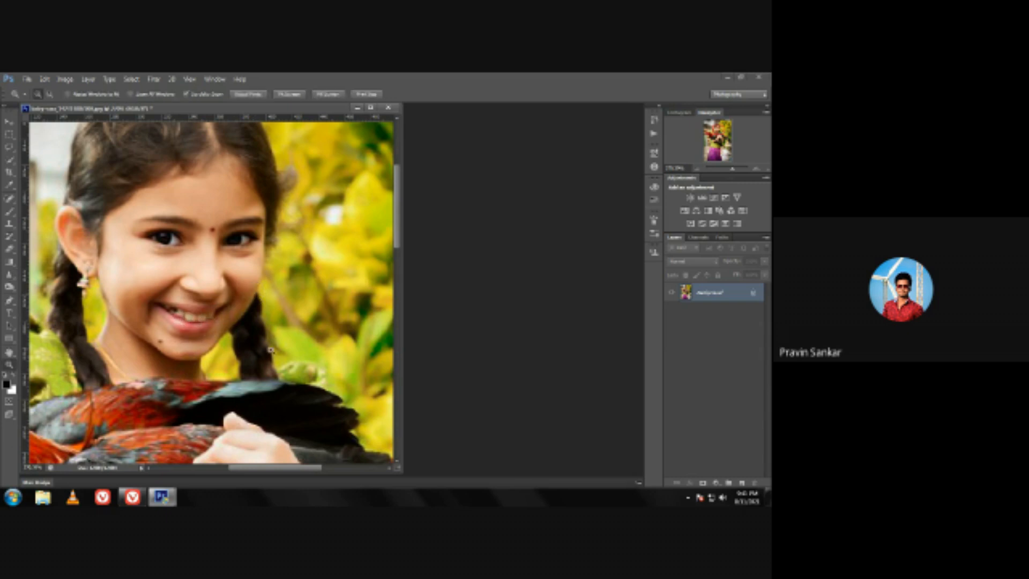
pyautogui.hotkey('ctrl', '0')
pyautogui.moveTo(124, 302); pyautogui.dragTo(150, 290)
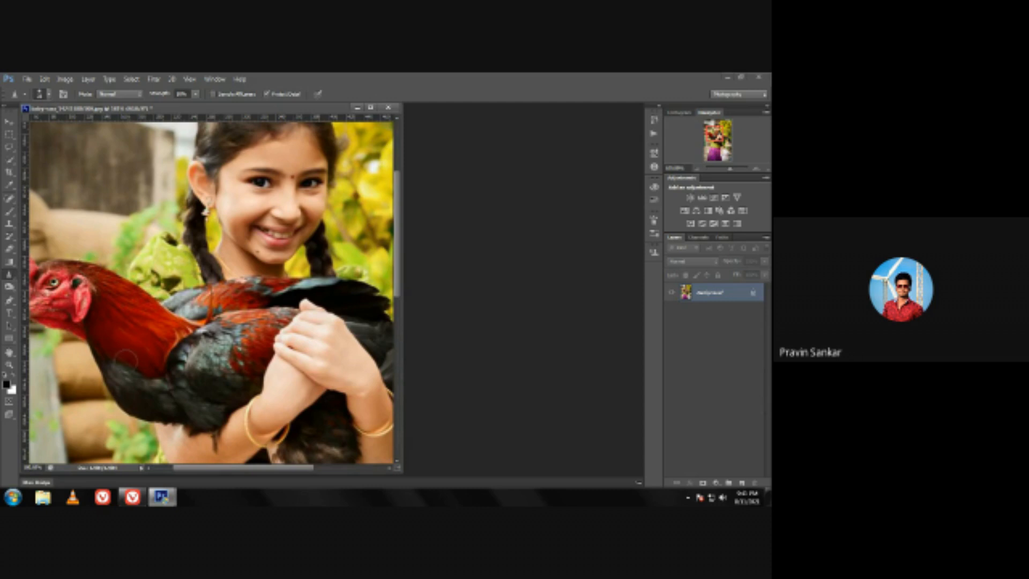
pyautogui.moveTo(194, 377); pyautogui.dragTo(210, 373)
pyautogui.moveTo(244, 315)
pyautogui.mouseDown()
pyautogui.moveTo(219, 312)
pyautogui.moveTo(228, 311)
pyautogui.mouseUp()
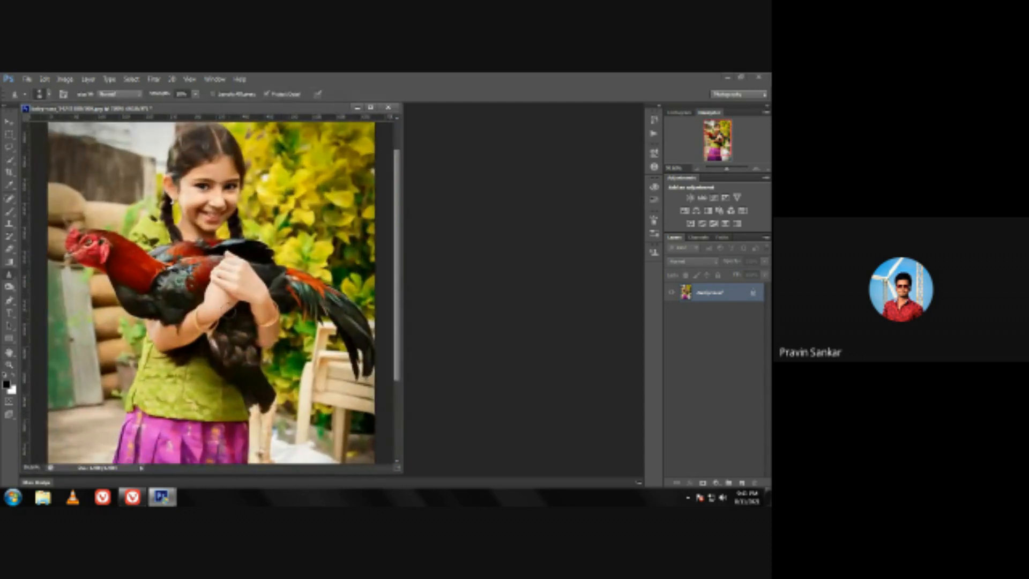
pyautogui.hotkey('ctrl', 'space')
pyautogui.moveTo(235, 232); pyautogui.dragTo(244, 247)
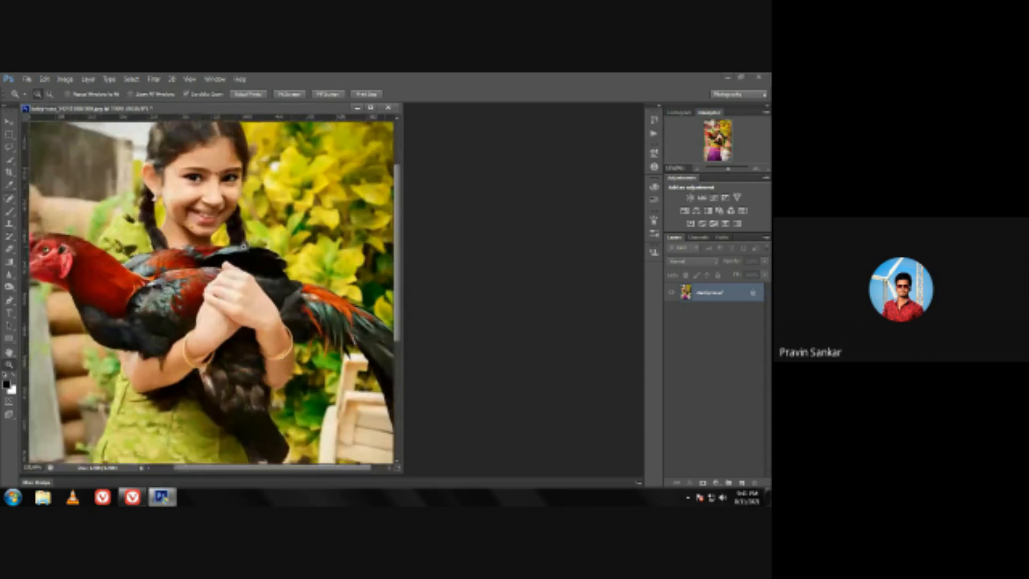
pyautogui.click(11, 287)
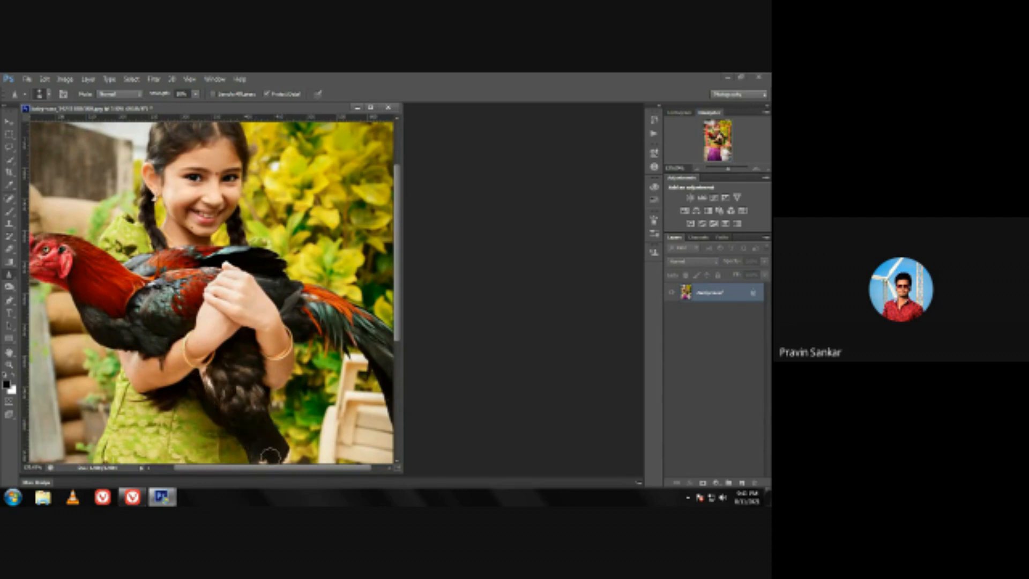
# - Outline part of the FilmiBeat watermark, from the camera logo into the lettering, with a freehand Lasso selection
pyautogui.hotkey('ctrl', '-')
pyautogui.hotkey('ctrl', '-')
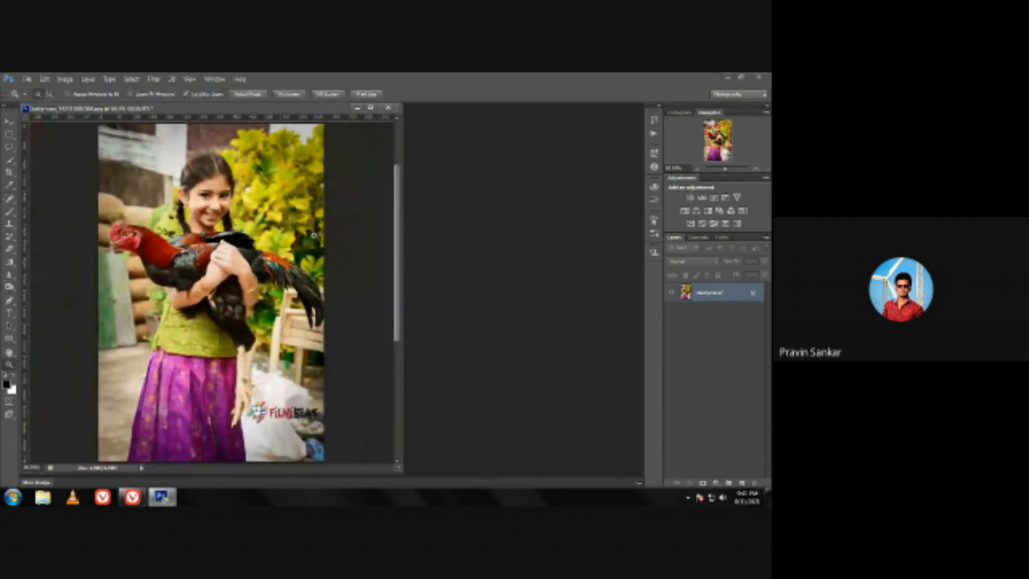
pyautogui.press('z')
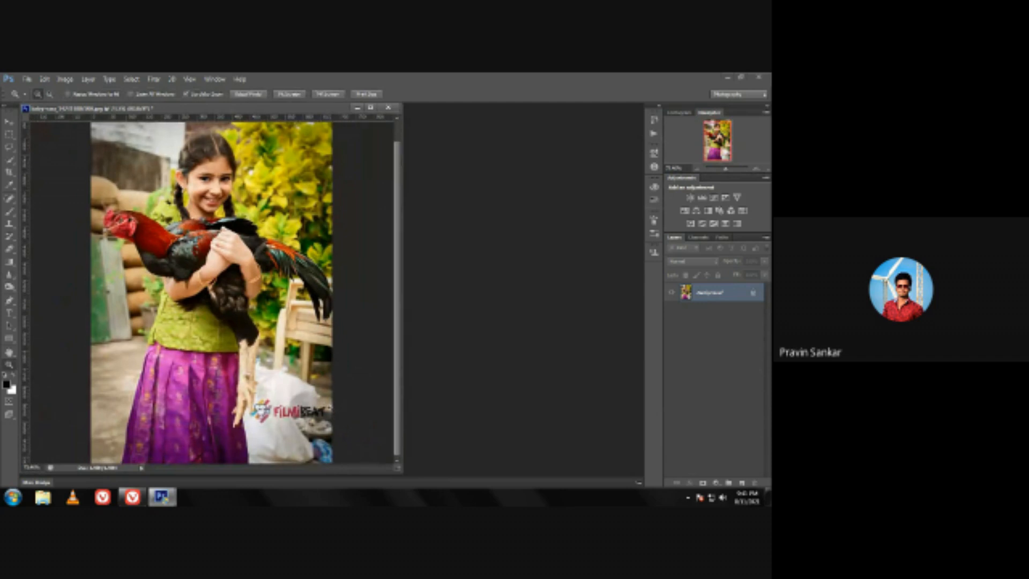
pyautogui.click(251, 414)
pyautogui.moveTo(363, 453)
pyautogui.mouseDown()
pyautogui.moveTo(331, 427)
pyautogui.moveTo(377, 452)
pyautogui.mouseUp()
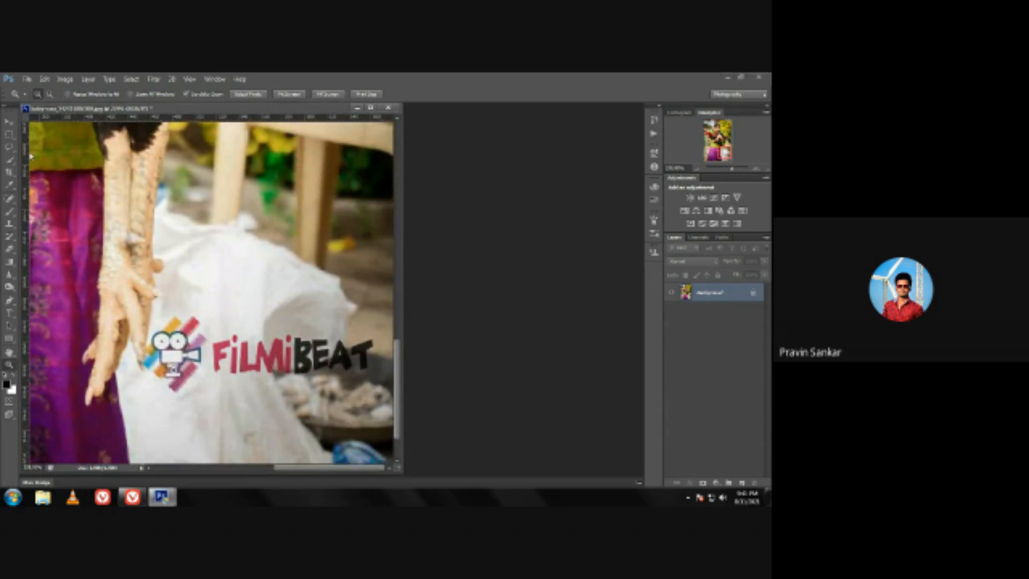
pyautogui.click(9, 147)
pyautogui.moveTo(212, 319); pyautogui.dragTo(192, 330)
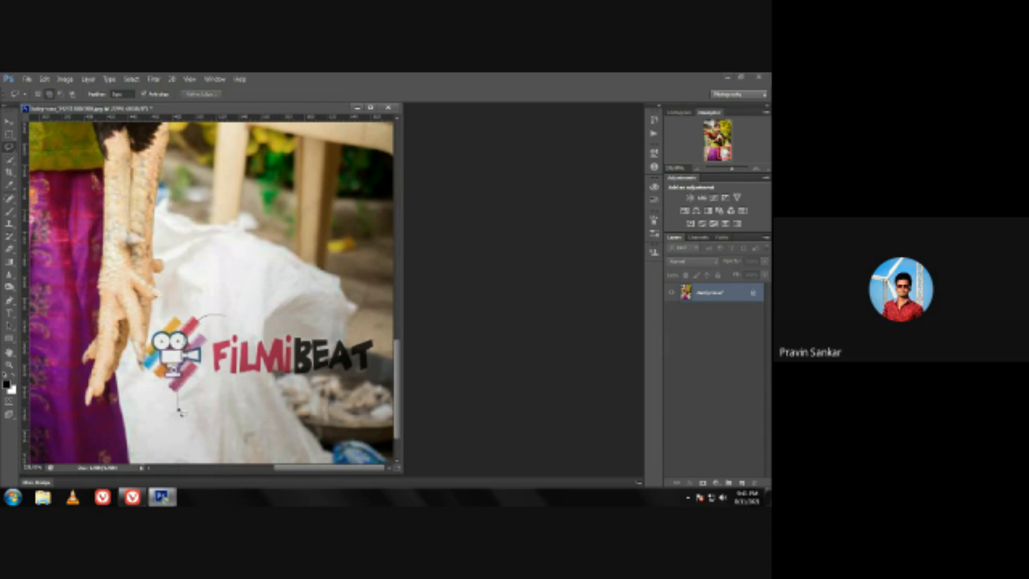
pyautogui.moveTo(237, 426)
pyautogui.mouseDown()
pyautogui.moveTo(265, 385)
pyautogui.moveTo(252, 328)
pyautogui.moveTo(228, 315)
pyautogui.mouseUp()
# - Try to erase the selected part of the watermark with a Content-Aware fill in Normal mode
pyautogui.rightClick(214, 349)
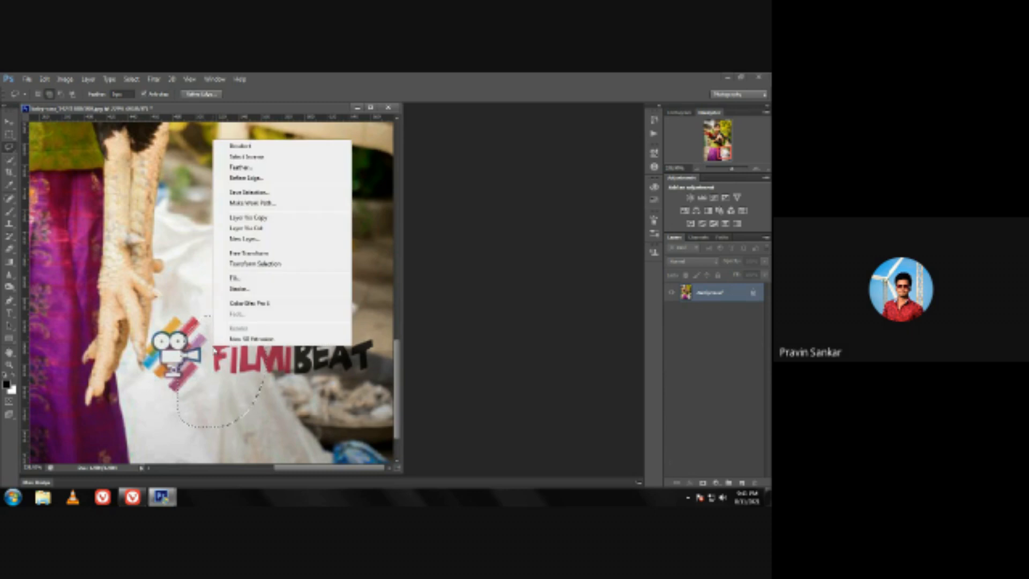
pyautogui.click(252, 277)
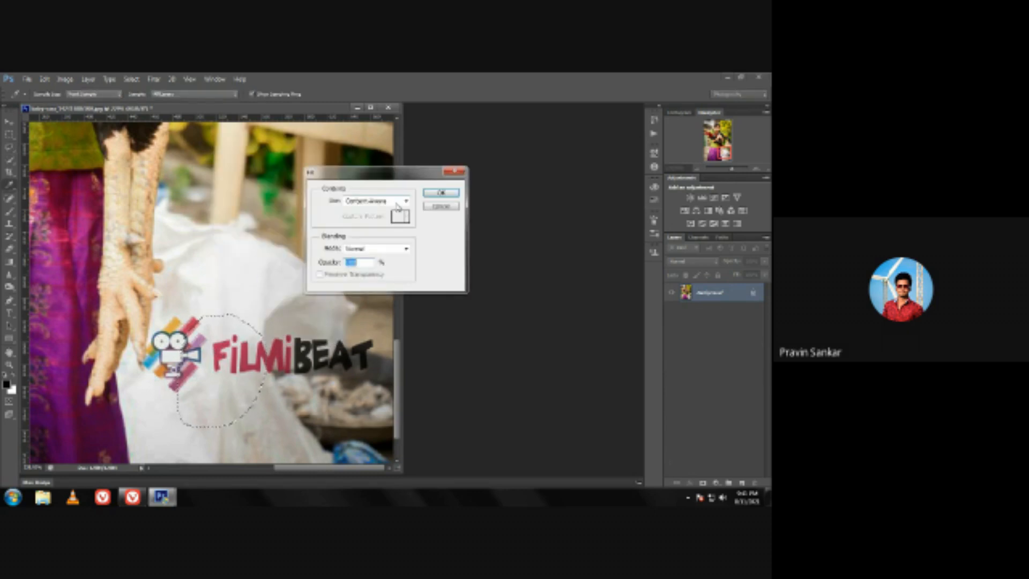
pyautogui.click(440, 193)
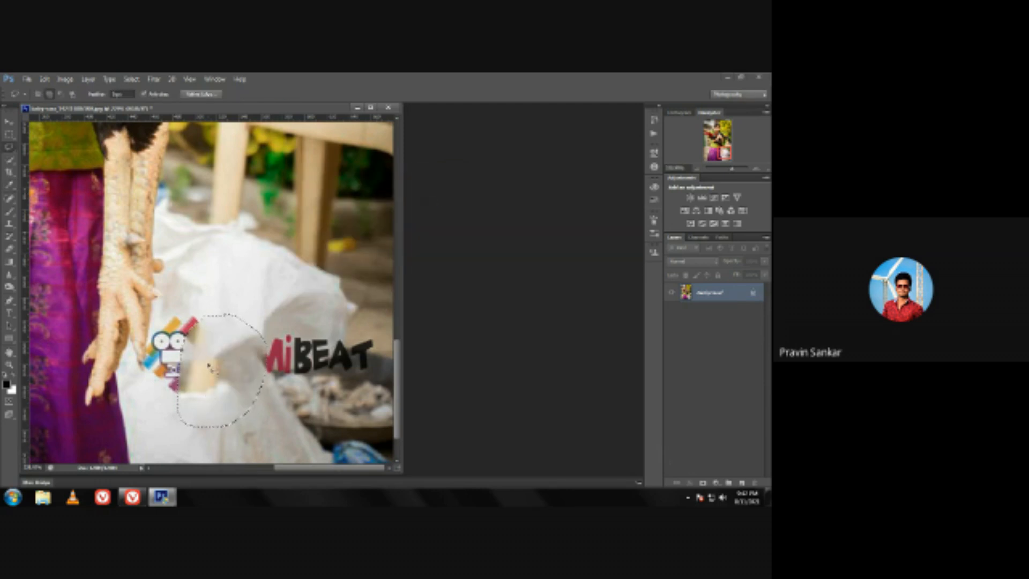
# - Undo the Content-Aware fill and deselect the area around the watermark
pyautogui.hotkey('ctrl', 'z')
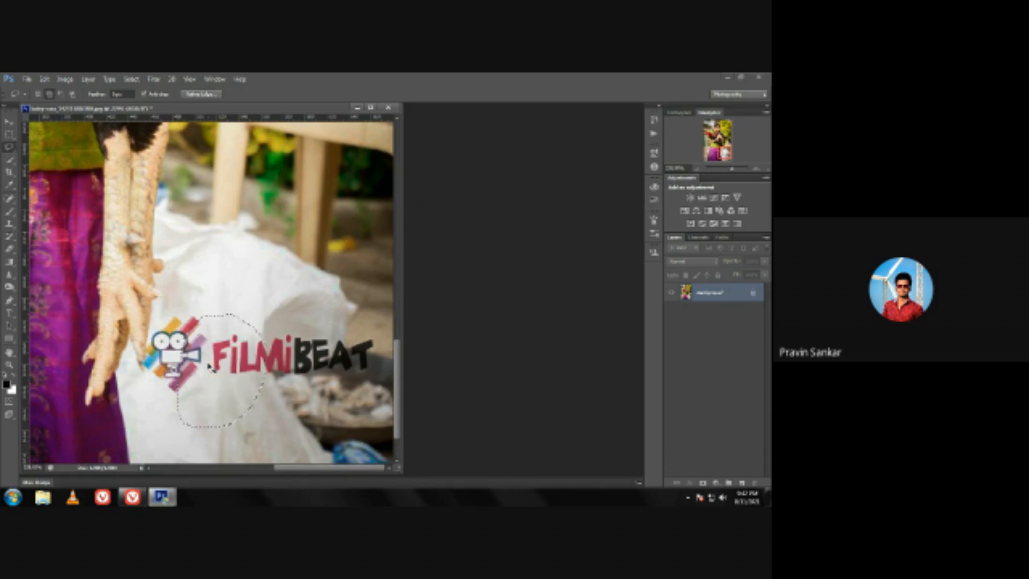
pyautogui.rightClick(209, 366)
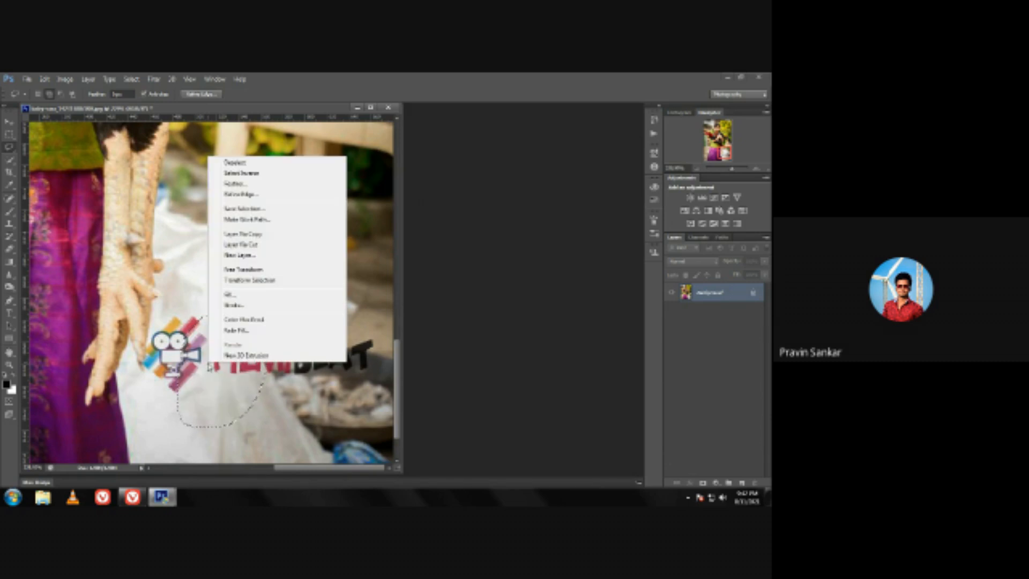
pyautogui.click(268, 163)
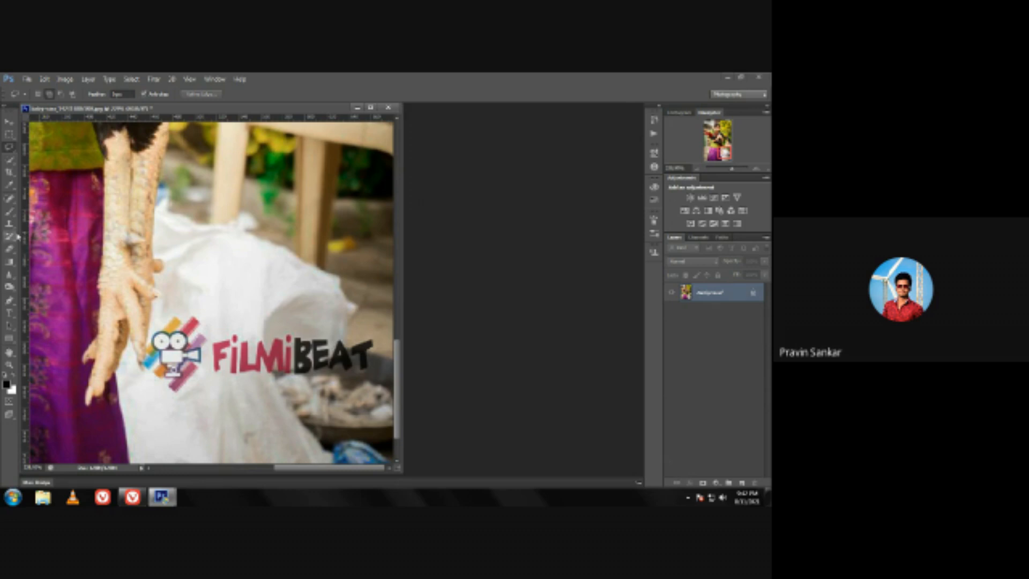
# - Remove the FilmiBeat logo and lettering over the white sack with the content-aware Spot Healing Brush
pyautogui.click(9, 199)
pyautogui.moveTo(126, 322); pyautogui.dragTo(172, 324)
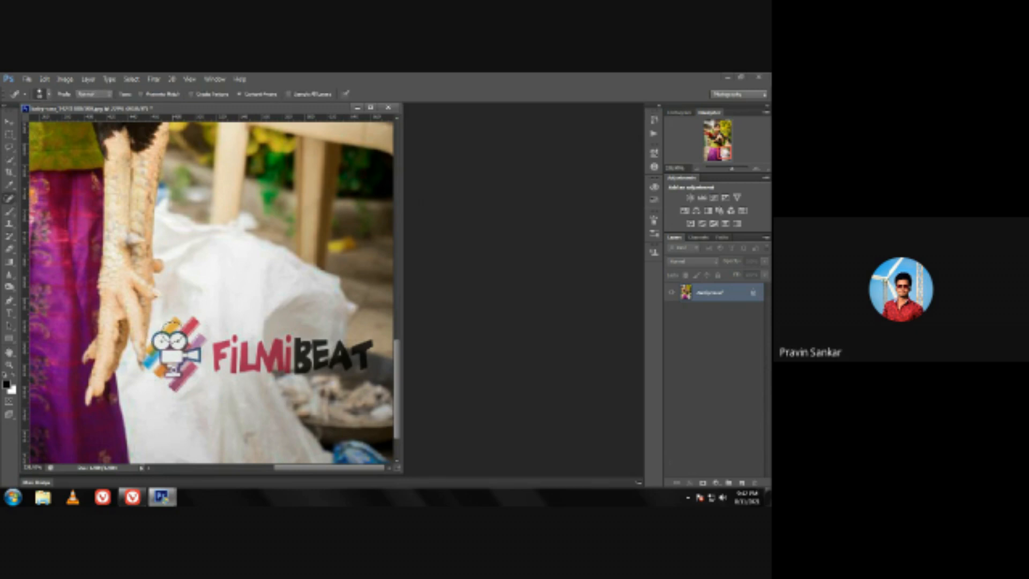
pyautogui.moveTo(173, 321)
pyautogui.mouseDown()
pyautogui.moveTo(170, 399)
pyautogui.moveTo(190, 322)
pyautogui.moveTo(206, 316)
pyautogui.moveTo(199, 378)
pyautogui.moveTo(229, 333)
pyautogui.moveTo(249, 371)
pyautogui.moveTo(161, 331)
pyautogui.mouseUp()
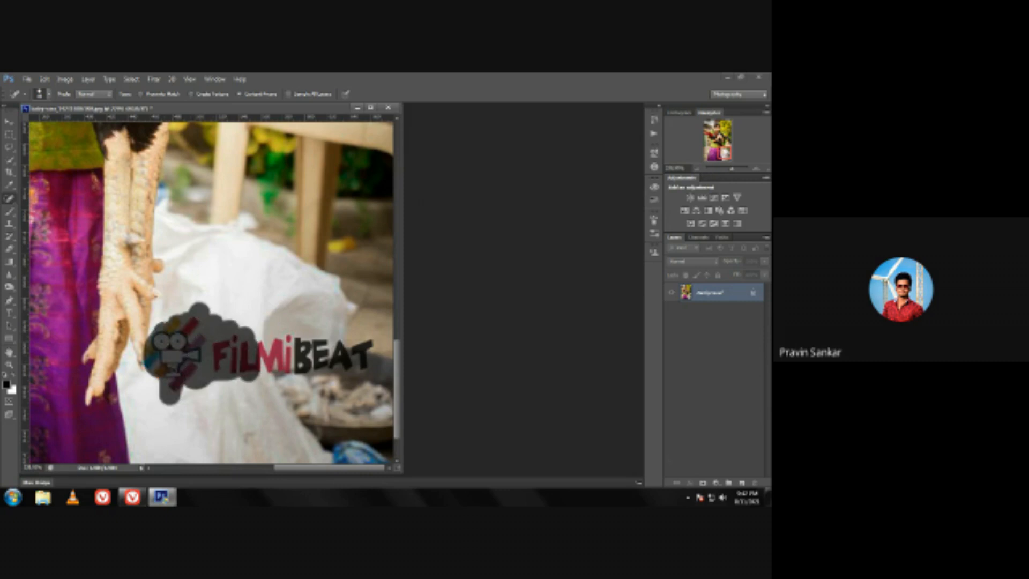
pyautogui.moveTo(171, 396); pyautogui.dragTo(236, 407)
pyautogui.moveTo(177, 361)
pyautogui.mouseDown()
pyautogui.moveTo(155, 373)
pyautogui.moveTo(185, 323)
pyautogui.mouseUp()
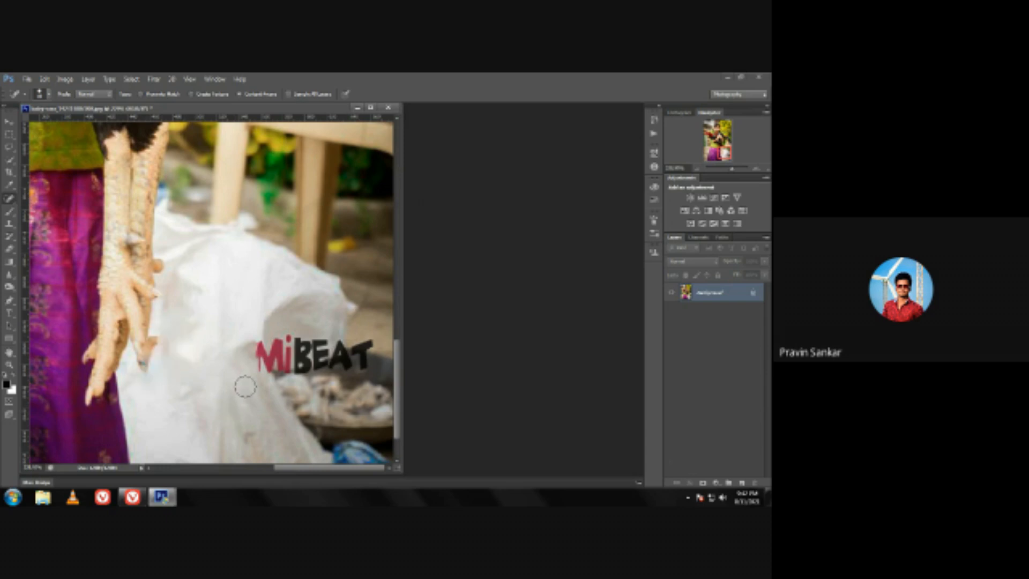
pyautogui.moveTo(245, 354)
pyautogui.mouseDown()
pyautogui.moveTo(370, 350)
pyautogui.moveTo(369, 367)
pyautogui.moveTo(238, 374)
pyautogui.moveTo(375, 346)
pyautogui.moveTo(294, 318)
pyautogui.moveTo(274, 274)
pyautogui.mouseUp()
pyautogui.press('z')
pyautogui.press('j')
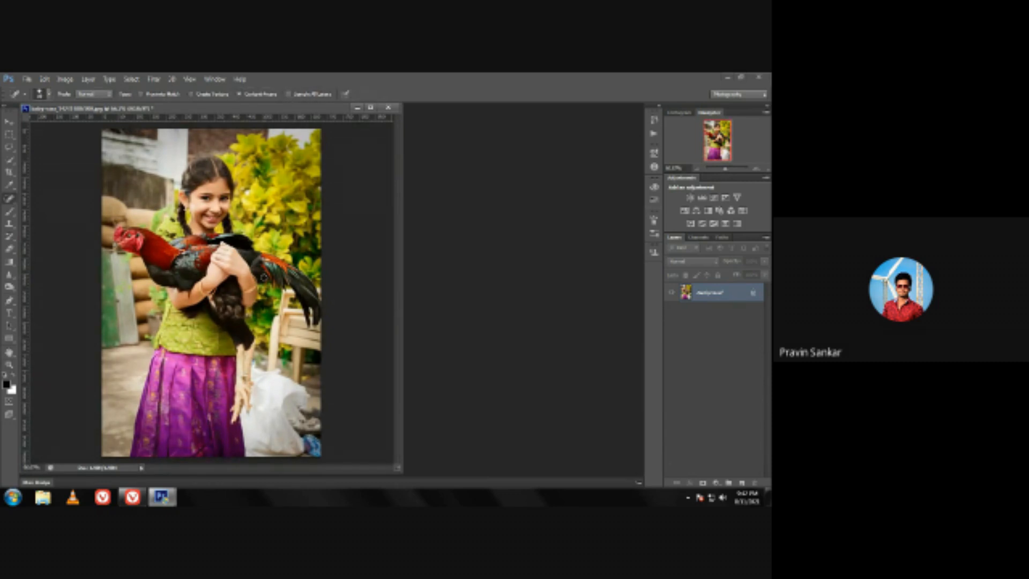
# - Sharpen the girl's earring with the Sharpen tool using a much smaller brush
pyautogui.press('z')
pyautogui.moveTo(245, 236); pyautogui.dragTo(263, 269)
pyautogui.press('j')
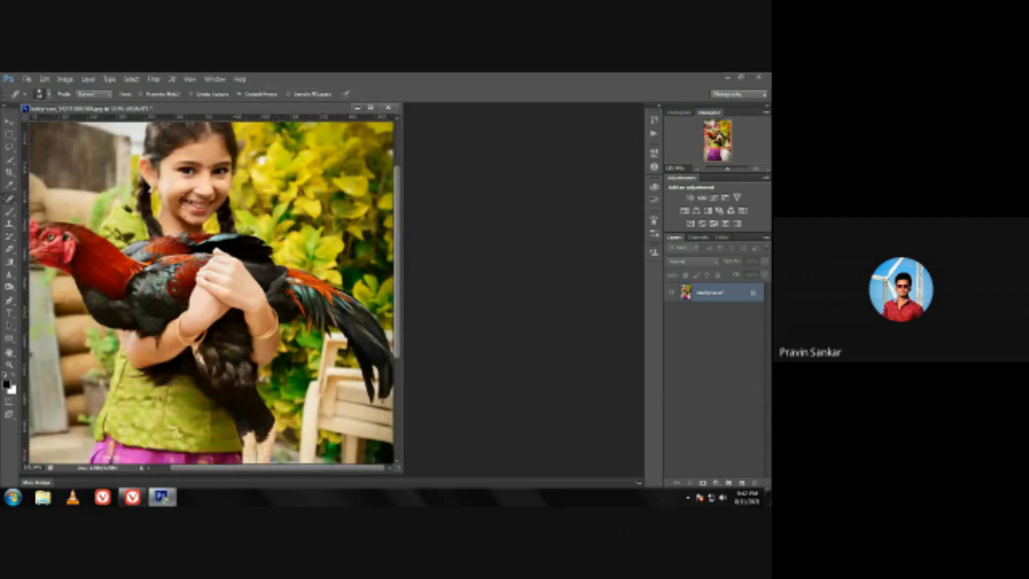
pyautogui.scroll(1, 183, 200)
pyautogui.press('z')
pyautogui.moveTo(134, 202)
pyautogui.mouseDown()
pyautogui.moveTo(149, 233)
pyautogui.moveTo(267, 326)
pyautogui.mouseUp()
pyautogui.keyDown('alt'); pyautogui.click(267, 327); pyautogui.keyUp('alt')
pyautogui.press('j')
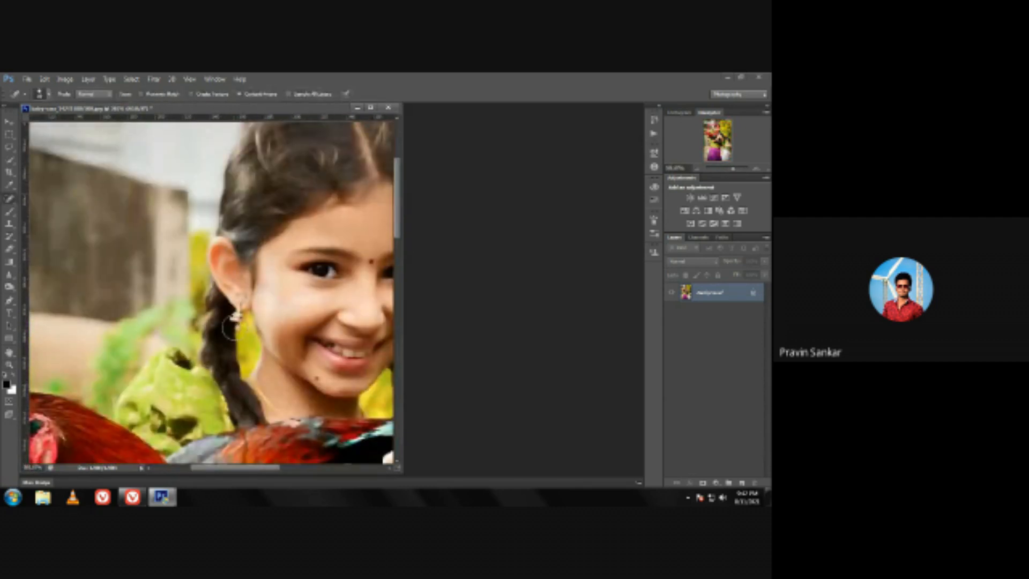
pyautogui.press('r')
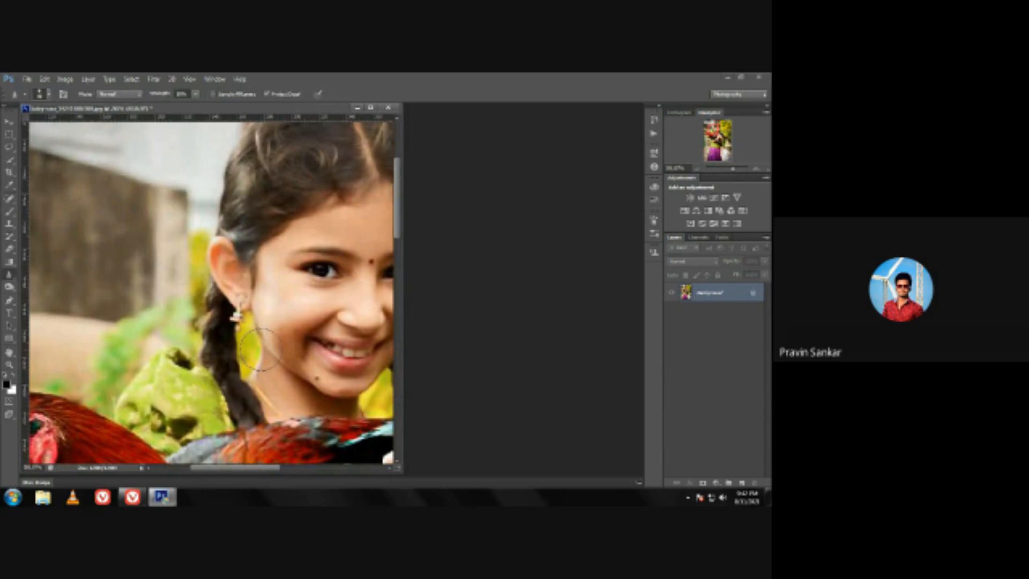
pyautogui.press('[')
pyautogui.press('[')
pyautogui.press('[')
pyautogui.press('[')
pyautogui.press('[')
pyautogui.press('[')
pyautogui.moveTo(239, 317); pyautogui.dragTo(237, 325)
# - Examine the retouched photo at several magnifications, checking the girl's face, her hands, the rooster and the overall image
pyautogui.keyDown('alt'); pyautogui.click(232, 316); pyautogui.keyUp('alt')
pyautogui.keyDown('ctrl'); pyautogui.click(231, 314); pyautogui.keyUp('ctrl')
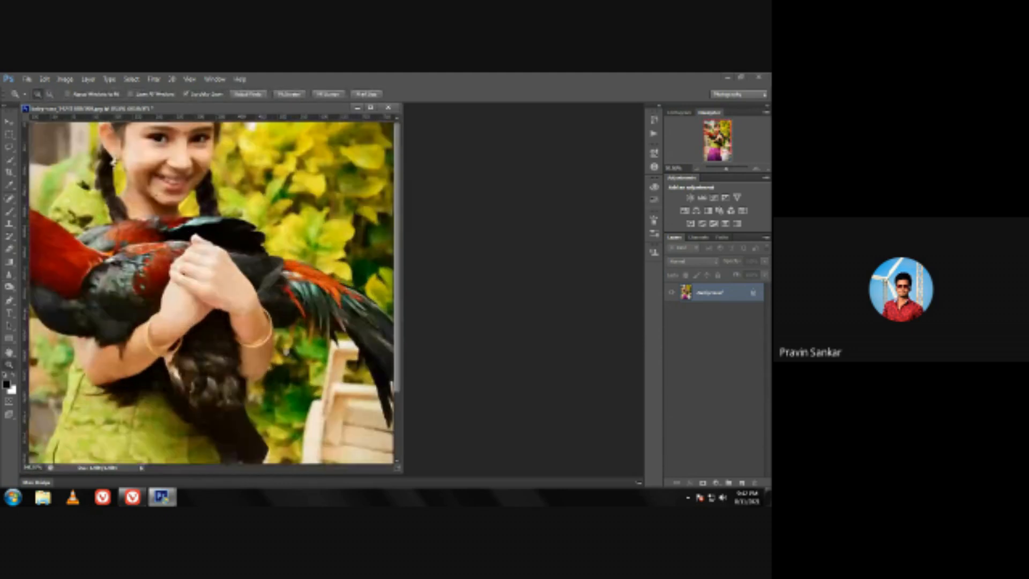
pyautogui.keyDown('ctrl'); pyautogui.click(230, 308); pyautogui.keyUp('ctrl')
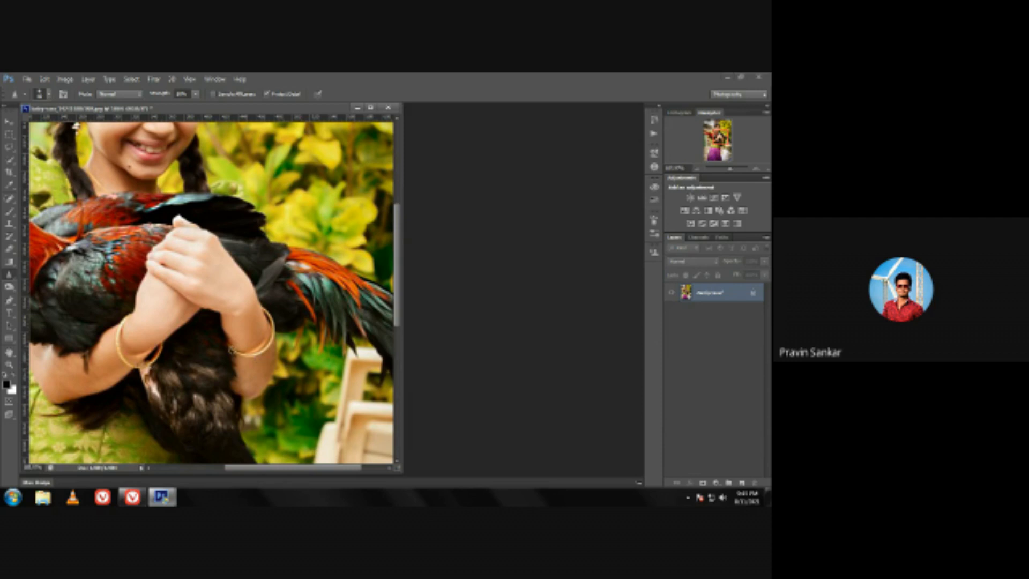
pyautogui.scroll(6, 258, 308)
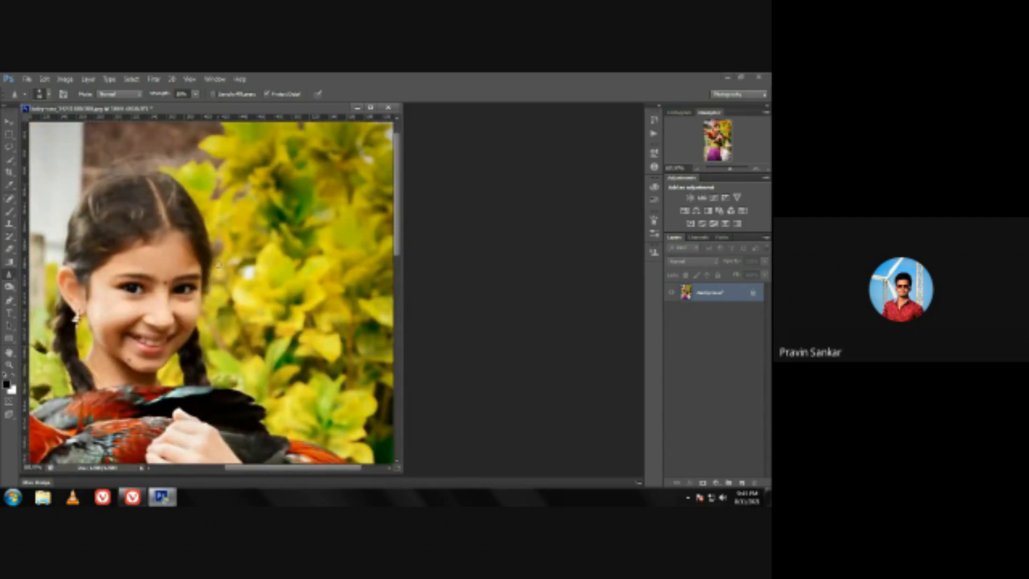
pyautogui.moveTo(258, 274); pyautogui.dragTo(209, 275)
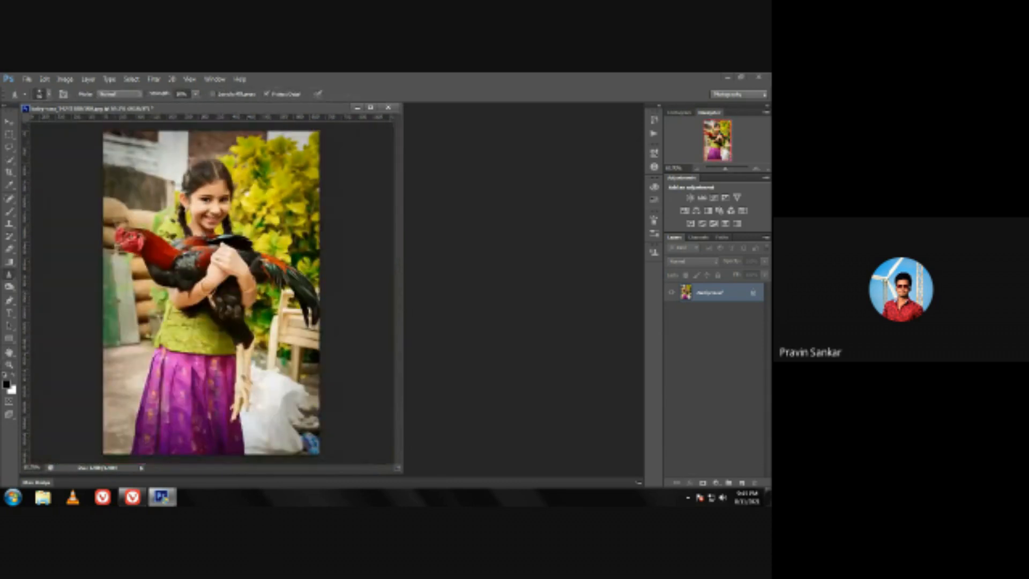
pyautogui.press('z')
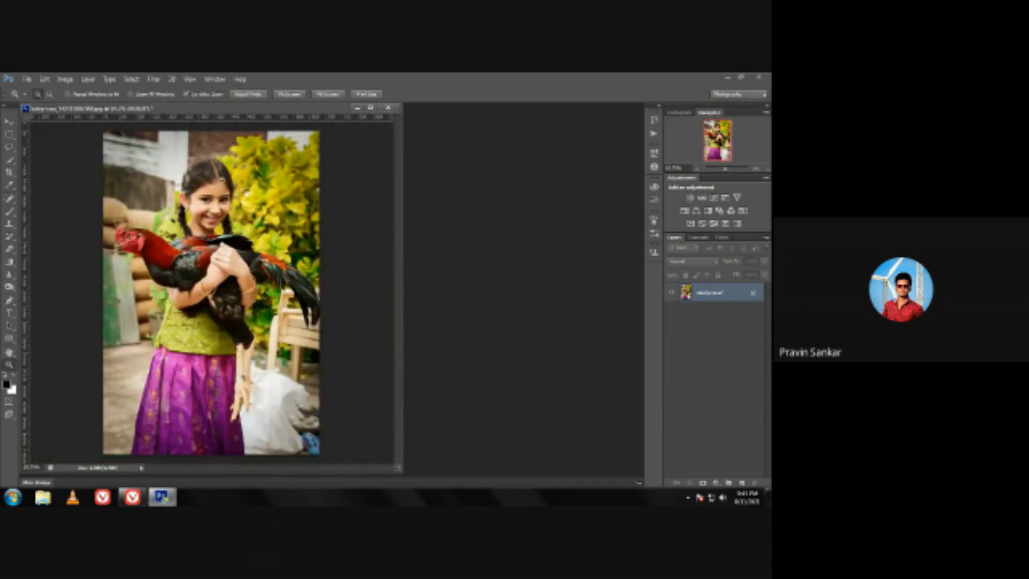
pyautogui.click(222, 182)
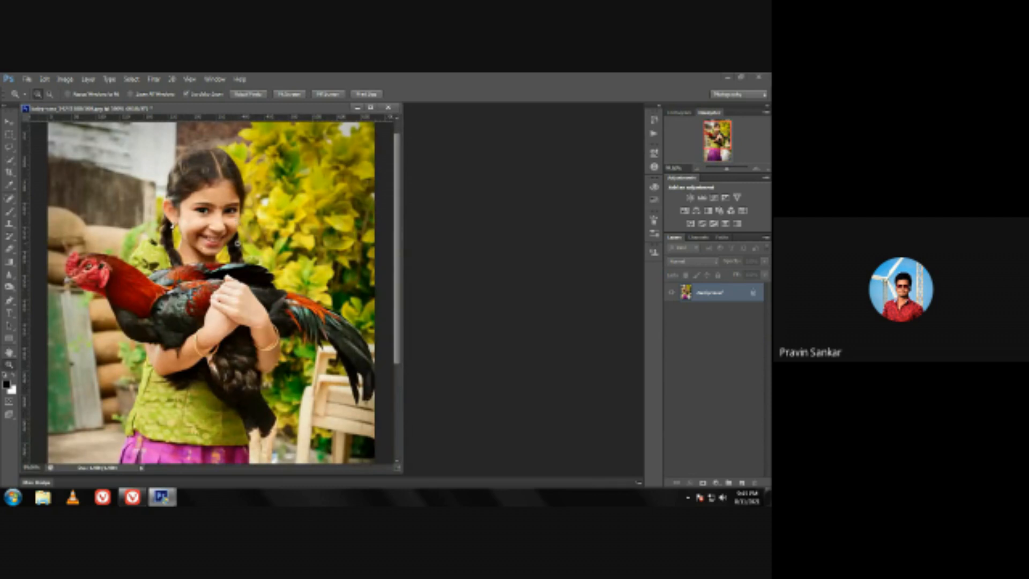
pyautogui.moveTo(233, 244)
pyautogui.mouseDown()
pyautogui.moveTo(258, 244)
pyautogui.moveTo(227, 245)
pyautogui.mouseUp()
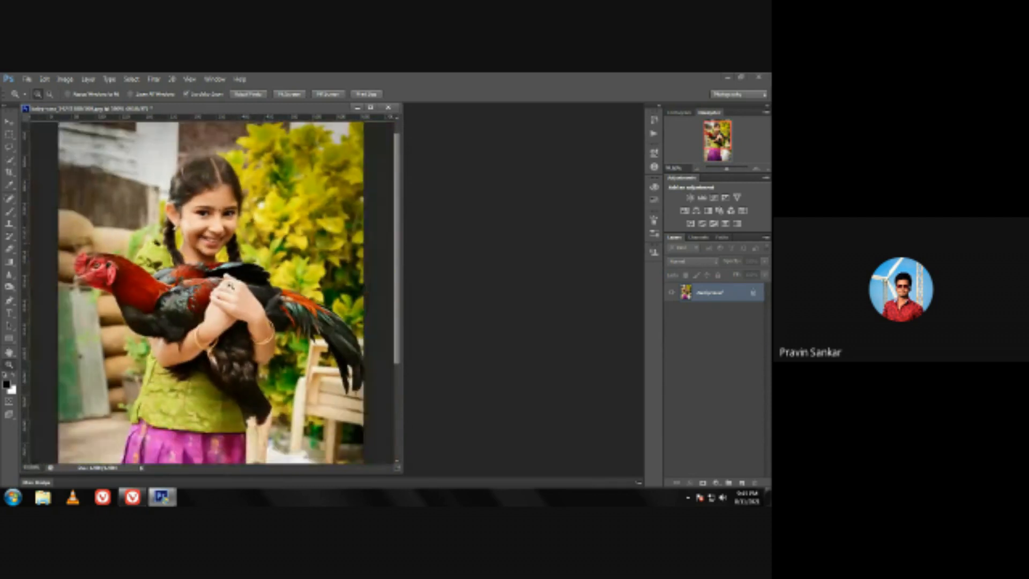
pyautogui.scroll(1, 253, 191)
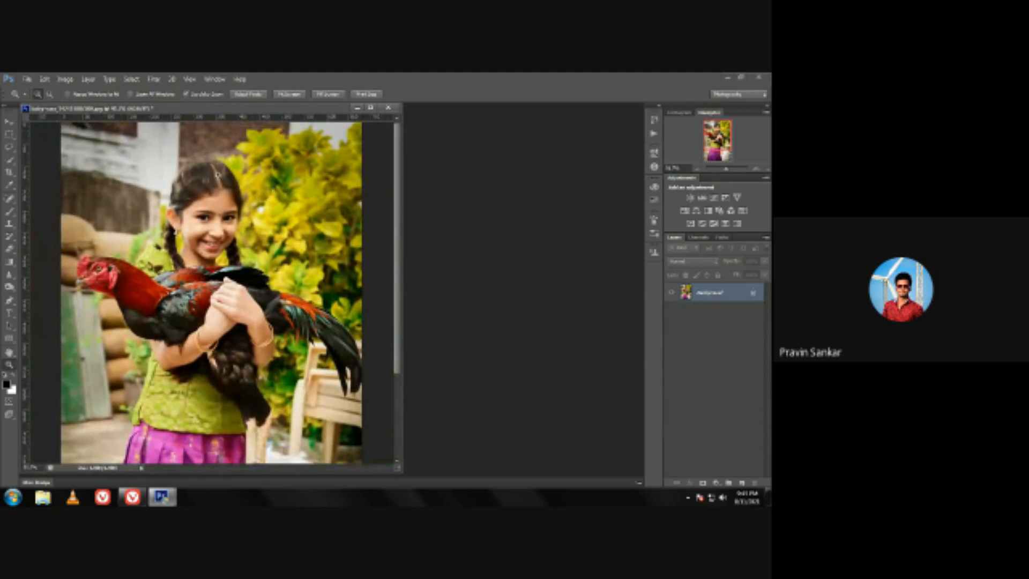
pyautogui.click(227, 197)
pyautogui.moveTo(227, 197); pyautogui.dragTo(213, 197)
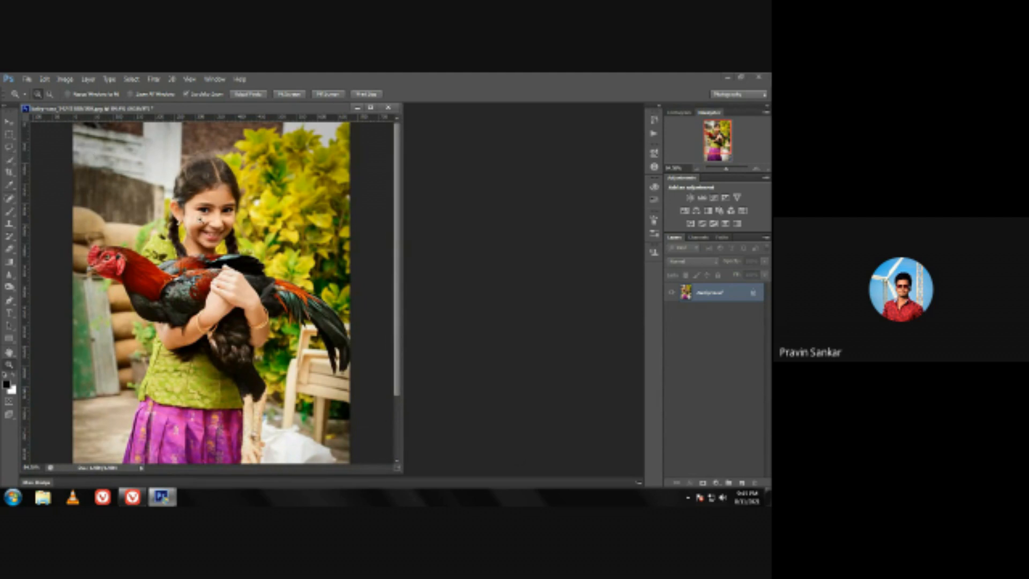
# - Select the girl's head, her arms and the rooster's body with the Quick Selection tool
pyautogui.moveTo(200, 220); pyautogui.dragTo(152, 311)
pyautogui.moveTo(187, 240); pyautogui.dragTo(188, 328)
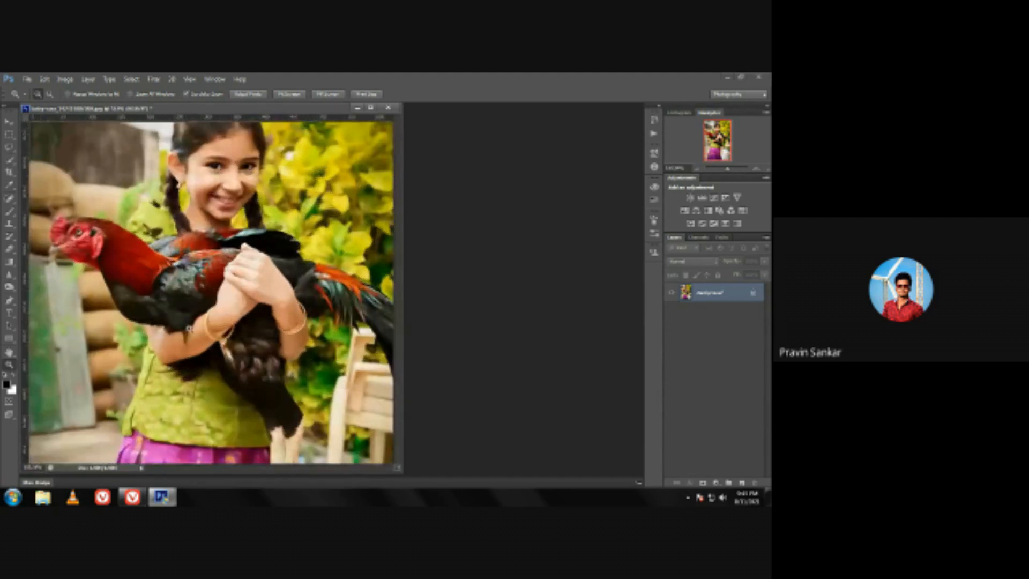
pyautogui.click(10, 161)
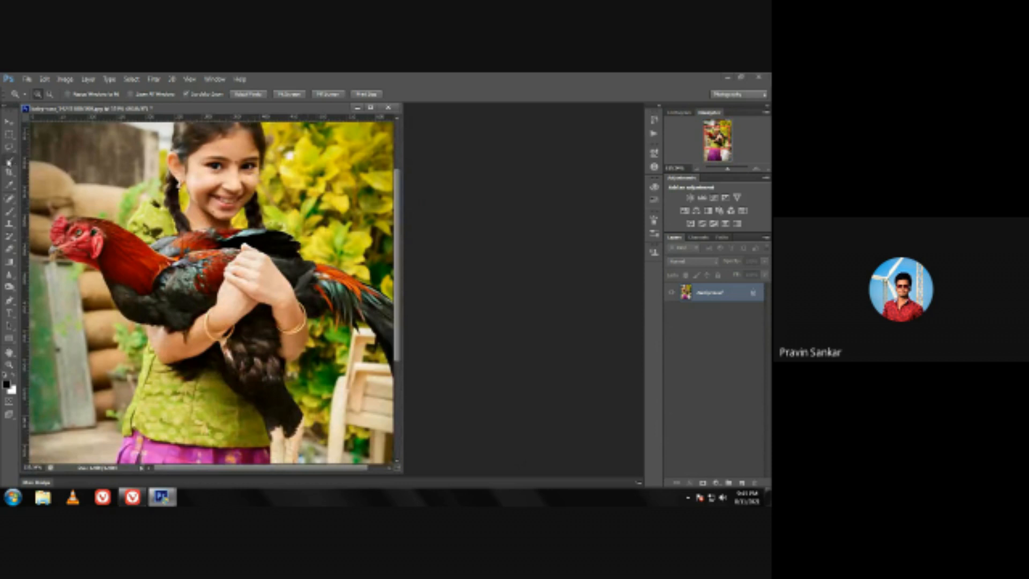
pyautogui.scroll(3, 149, 177)
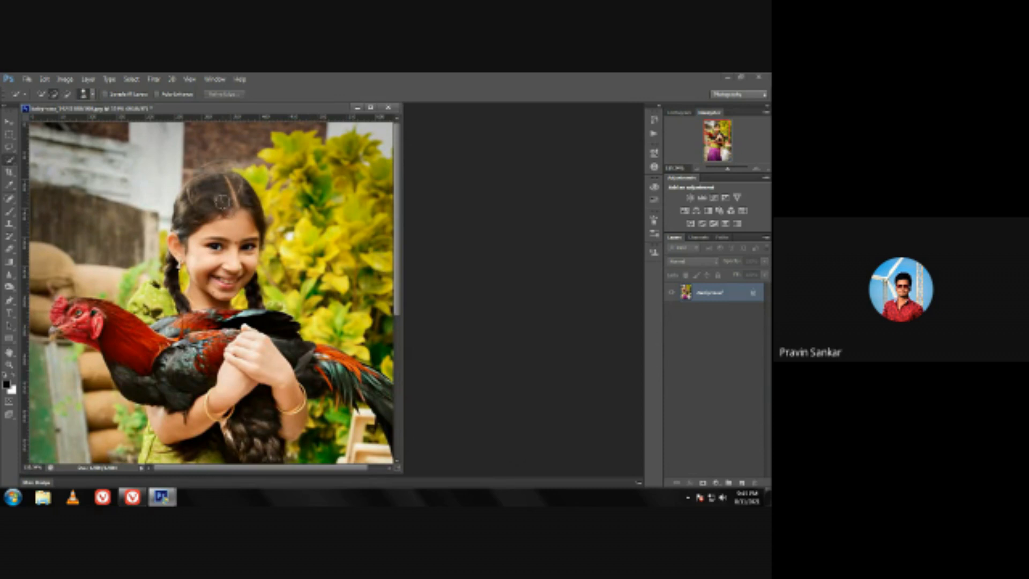
pyautogui.moveTo(228, 200)
pyautogui.mouseDown()
pyautogui.moveTo(218, 218)
pyautogui.moveTo(232, 201)
pyautogui.moveTo(223, 283)
pyautogui.mouseUp()
pyautogui.moveTo(243, 322); pyautogui.dragTo(253, 317)
pyautogui.moveTo(190, 196)
pyautogui.mouseDown()
pyautogui.moveTo(211, 183)
pyautogui.moveTo(187, 197)
pyautogui.mouseUp()
pyautogui.moveTo(109, 328); pyautogui.dragTo(150, 369)
# - Extend the quick selection down over the girl's green blouse and purple skirt to the photo's lower edge
pyautogui.scroll(-3, 98, 164)
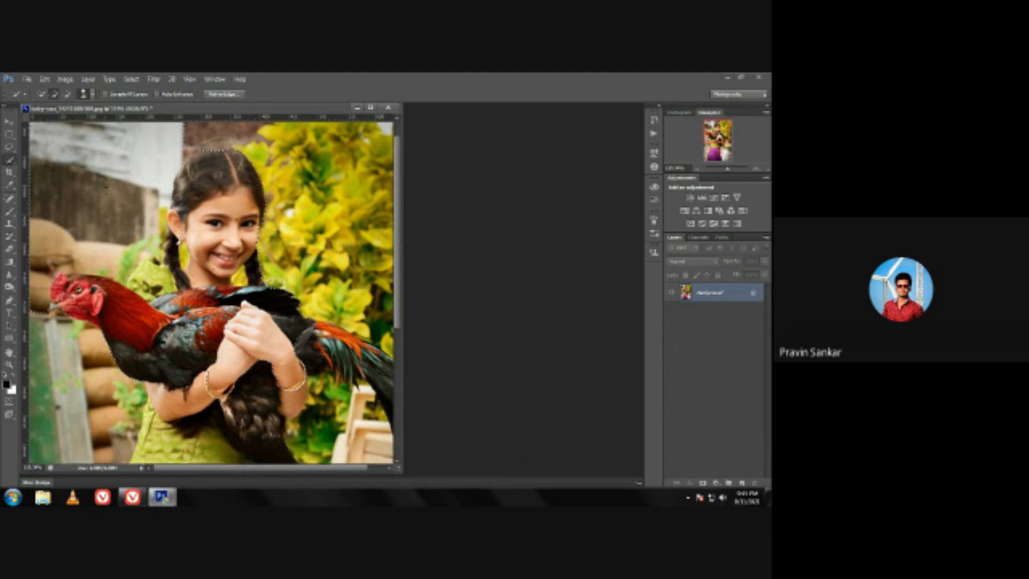
pyautogui.scroll(-6, 211, 292)
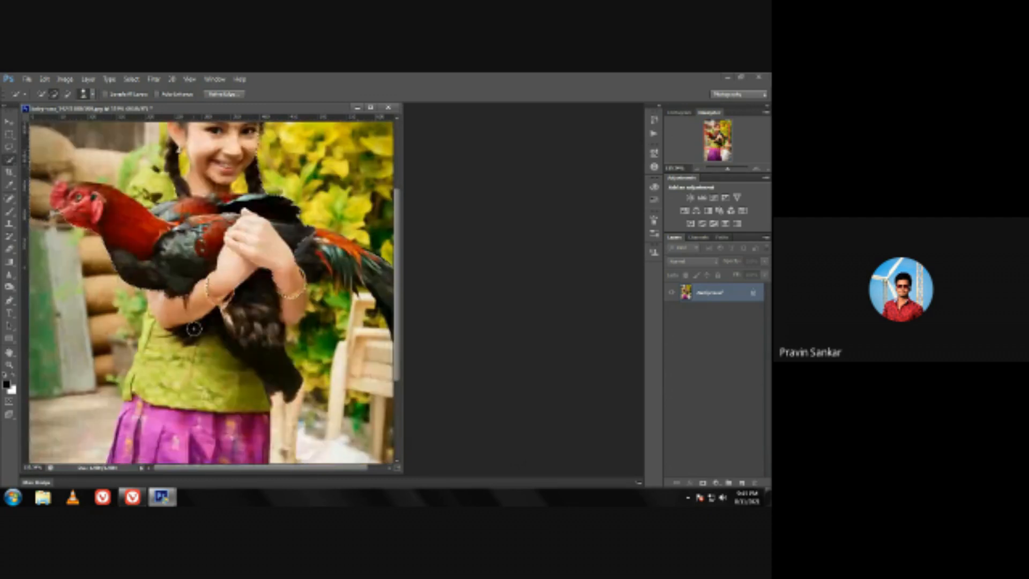
pyautogui.scroll(-4, 208, 367)
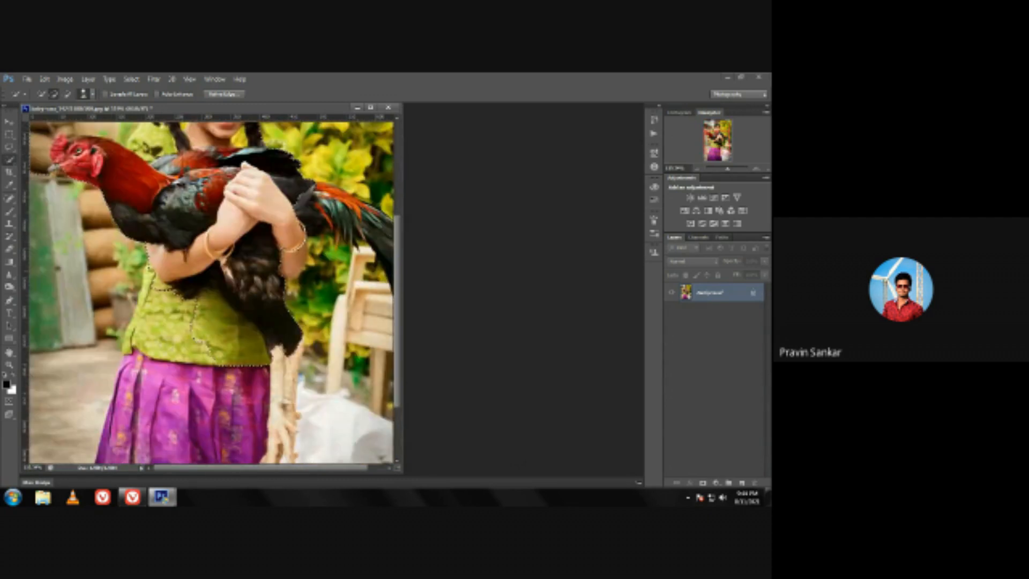
pyautogui.scroll(-1, 194, 391)
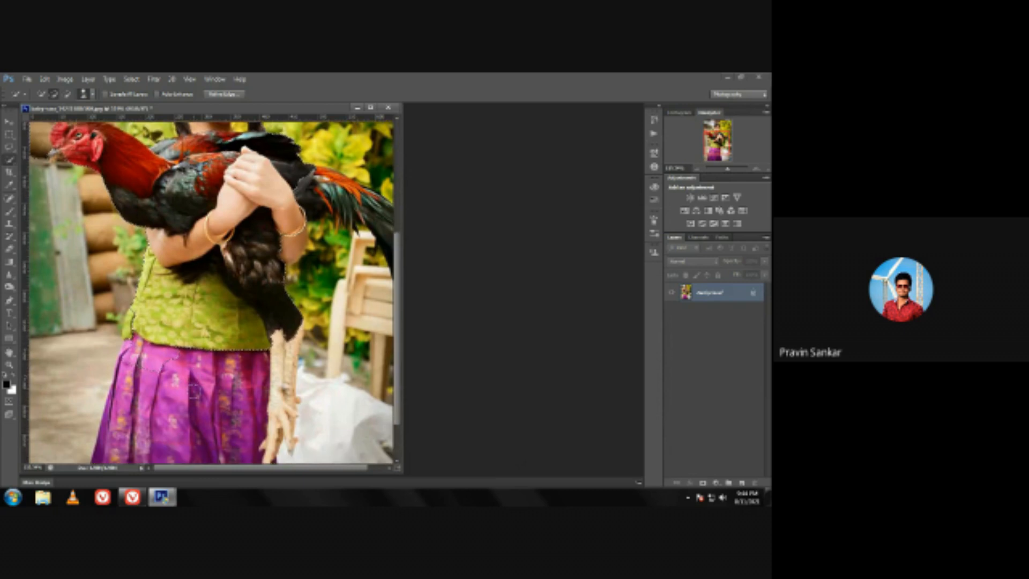
pyautogui.scroll(-4, 194, 391)
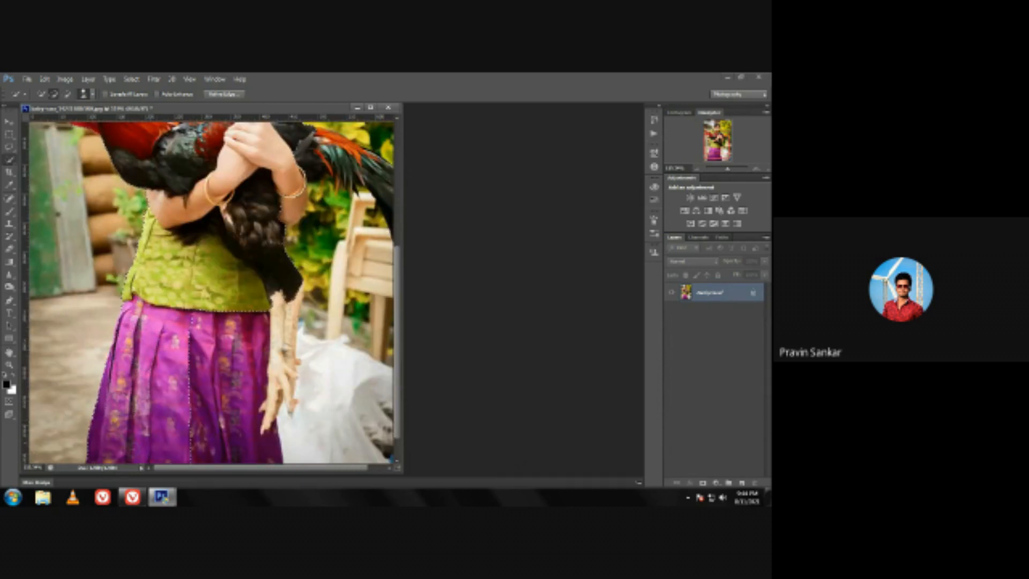
pyautogui.scroll(-2, 211, 293)
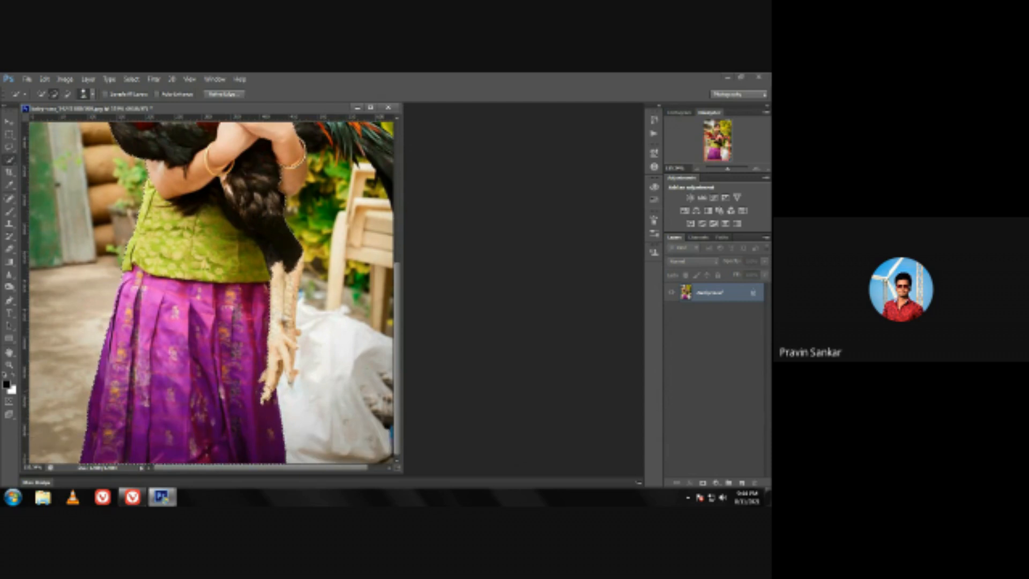
# - Add the rooster's legs and its dark tail feathers to the selection
pyautogui.scroll(3, 277, 316)
pyautogui.moveTo(275, 318)
pyautogui.mouseDown()
pyautogui.moveTo(278, 337)
pyautogui.moveTo(289, 316)
pyautogui.mouseUp()
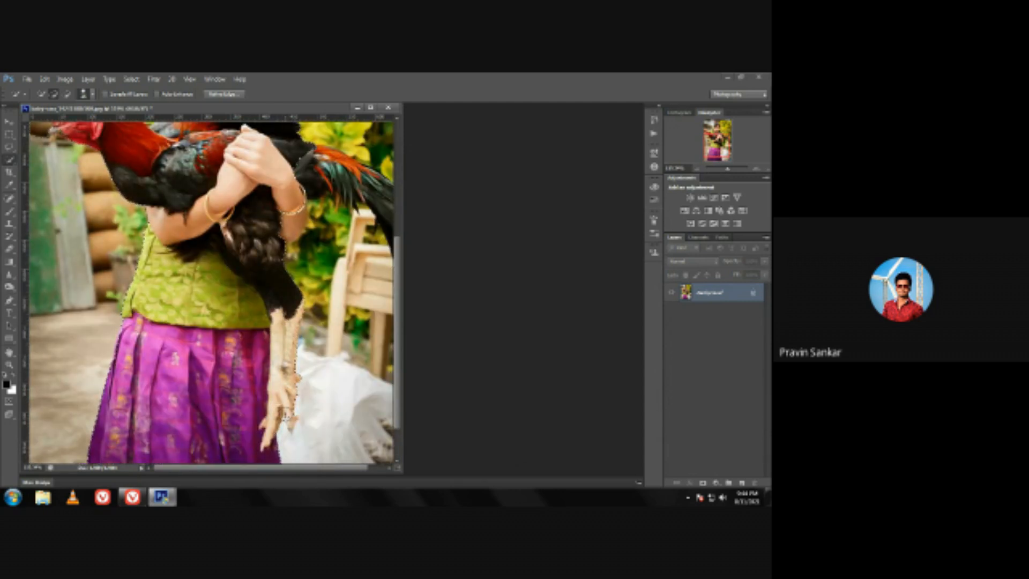
pyautogui.scroll(10, 232, 313)
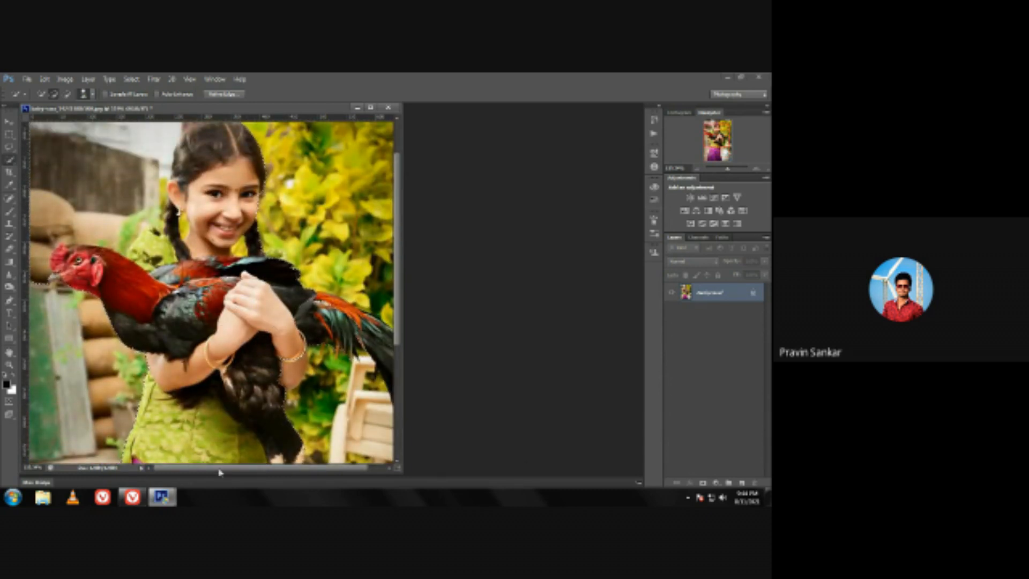
pyautogui.moveTo(219, 469); pyautogui.dragTo(269, 474)
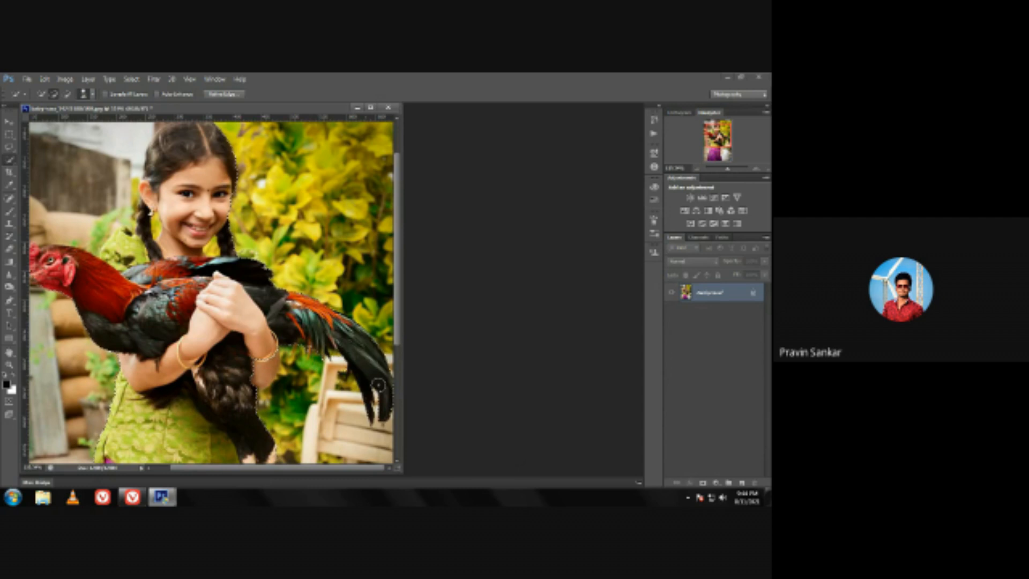
pyautogui.scroll(2, 167, 253)
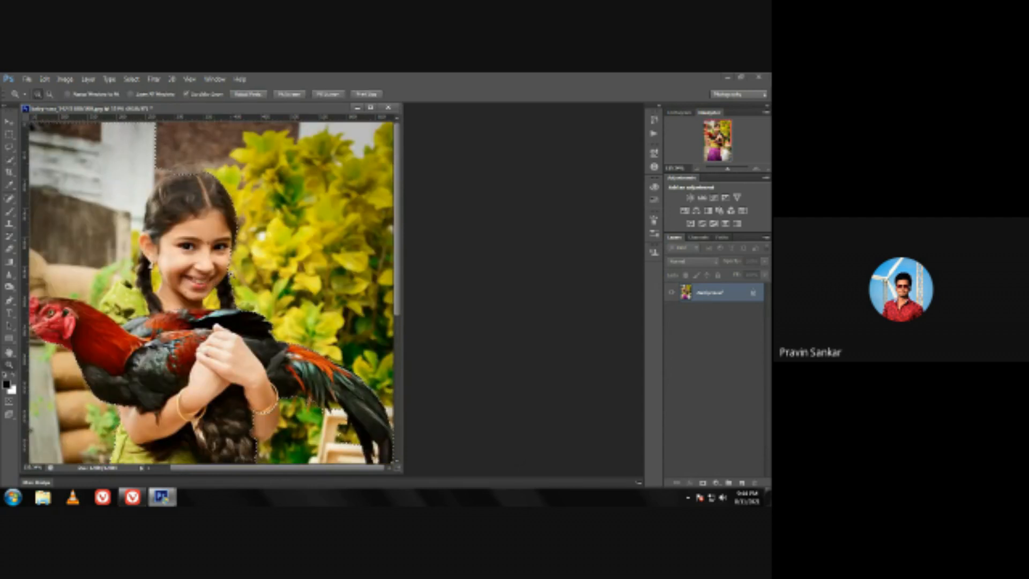
# - Subtract the wall area beside the girl's head from the selection
pyautogui.hotkey('ctrl', '-')
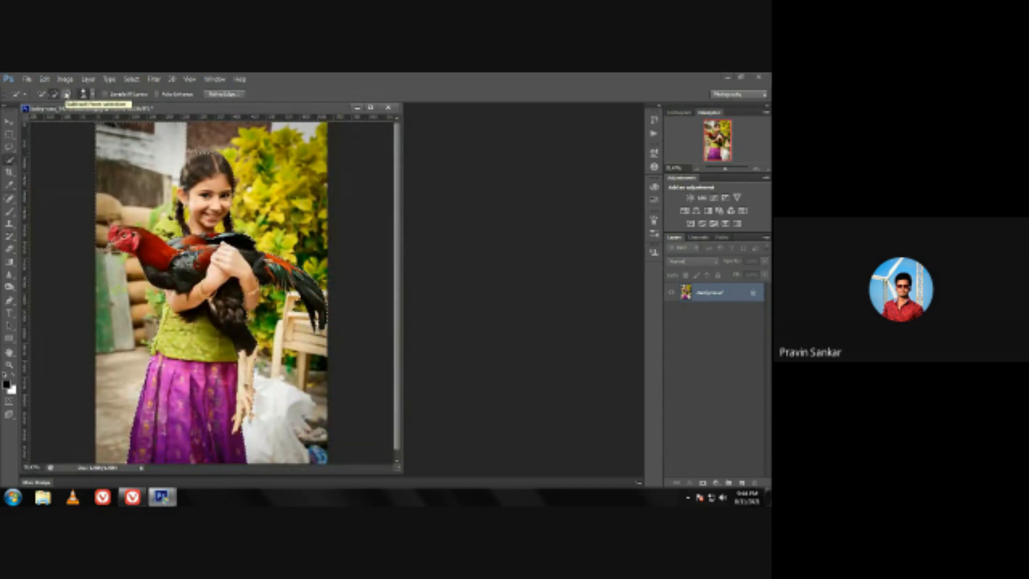
pyautogui.click(67, 94)
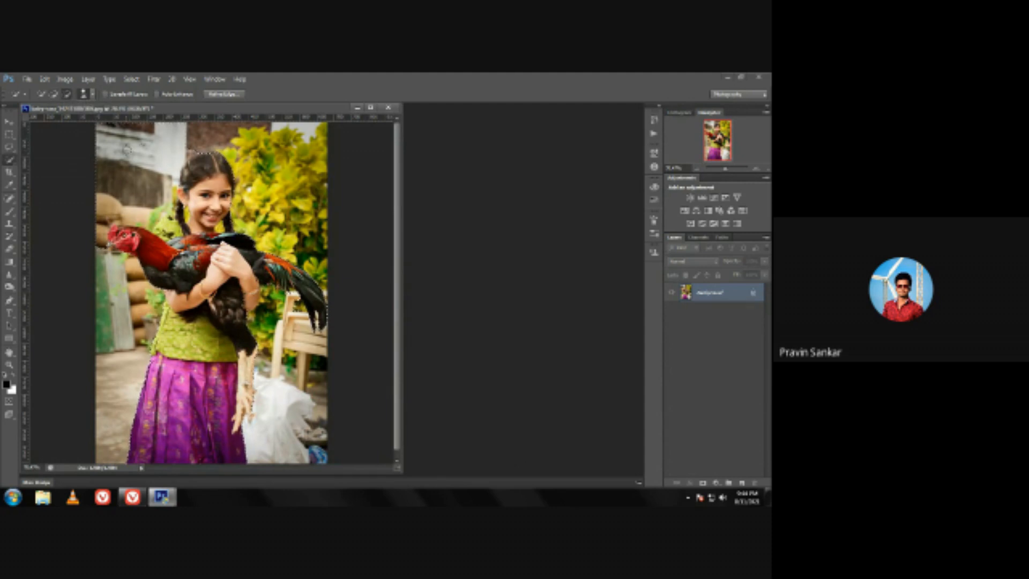
pyautogui.moveTo(127, 149); pyautogui.dragTo(110, 145)
pyautogui.click(54, 94)
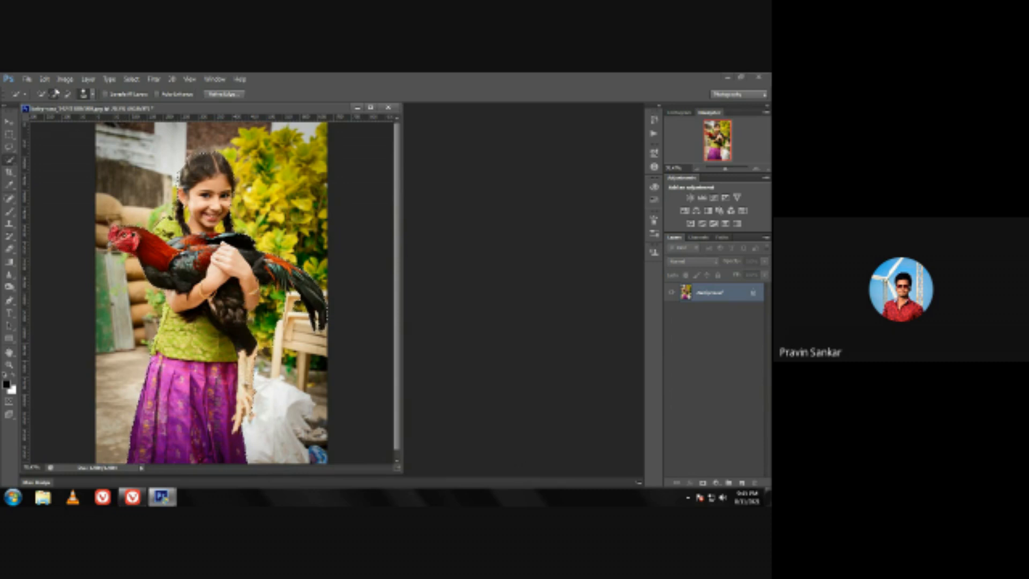
pyautogui.click(67, 94)
# - Clean up the selection edge around the girl's braid near her earring by subtracting the stray background
pyautogui.scroll(2, 211, 195)
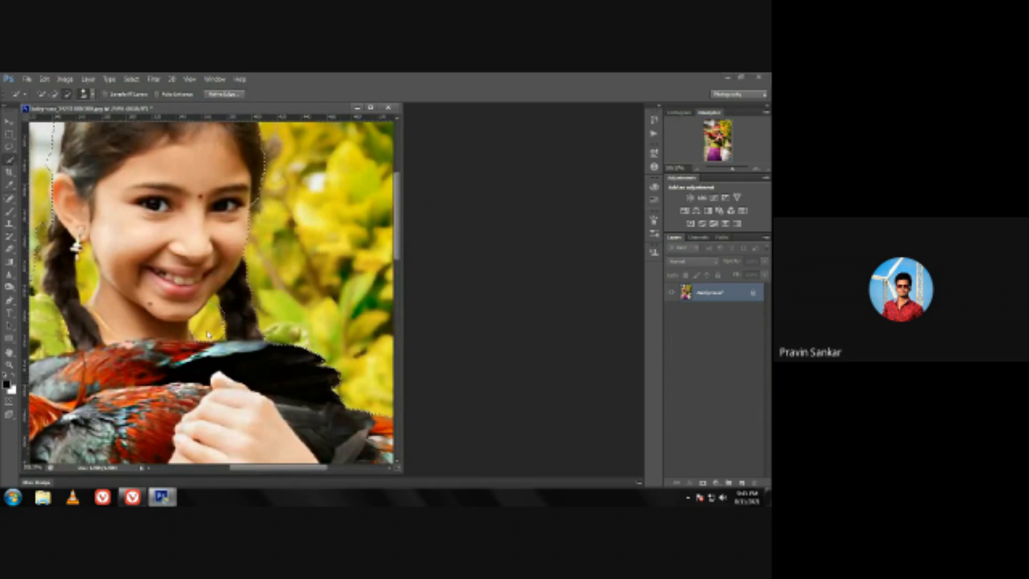
pyautogui.hotkey('ctrl', 'space')
pyautogui.moveTo(89, 284); pyautogui.dragTo(81, 278)
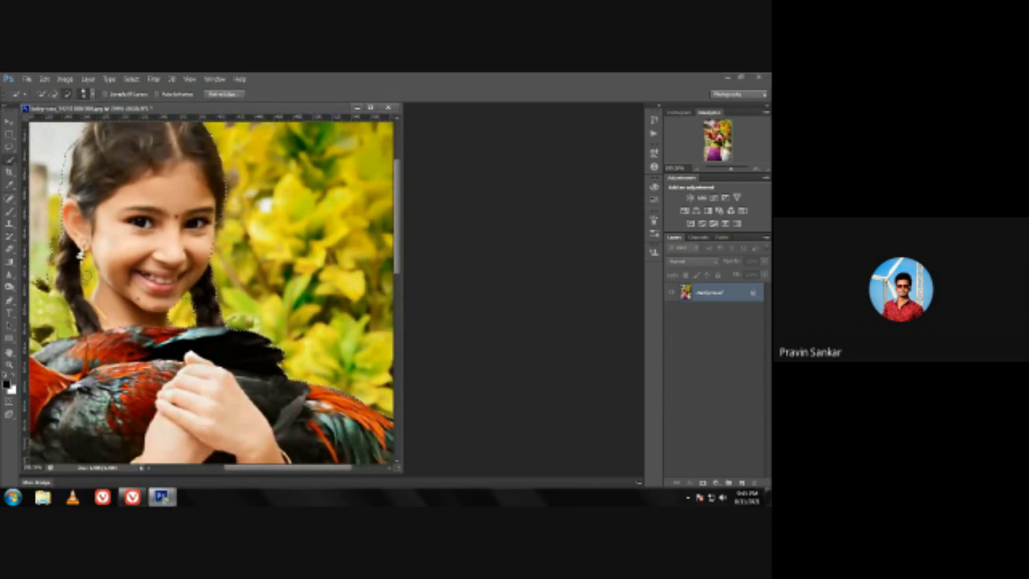
pyautogui.hotkey('ctrl', 'space')
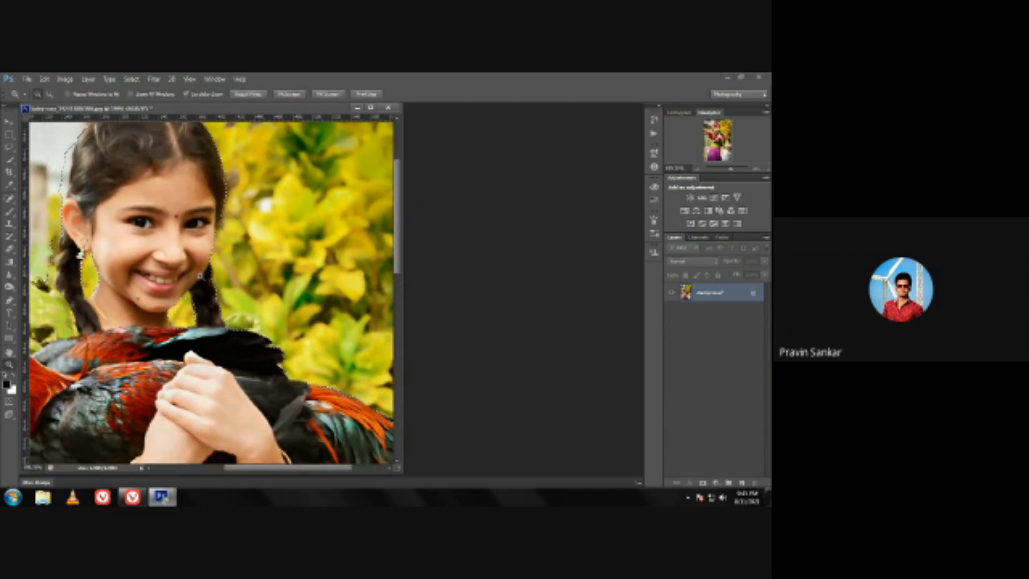
pyautogui.moveTo(193, 293); pyautogui.dragTo(164, 279)
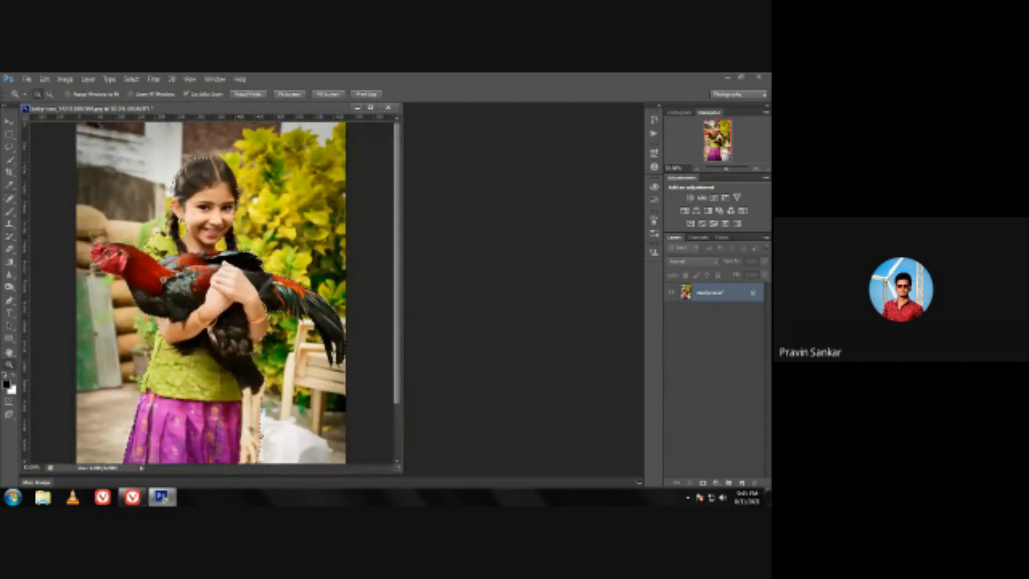
# - Open Refine Edge for the selection of the girl and rooster and raise Smooth to nearly its maximum
pyautogui.rightClick(196, 304)
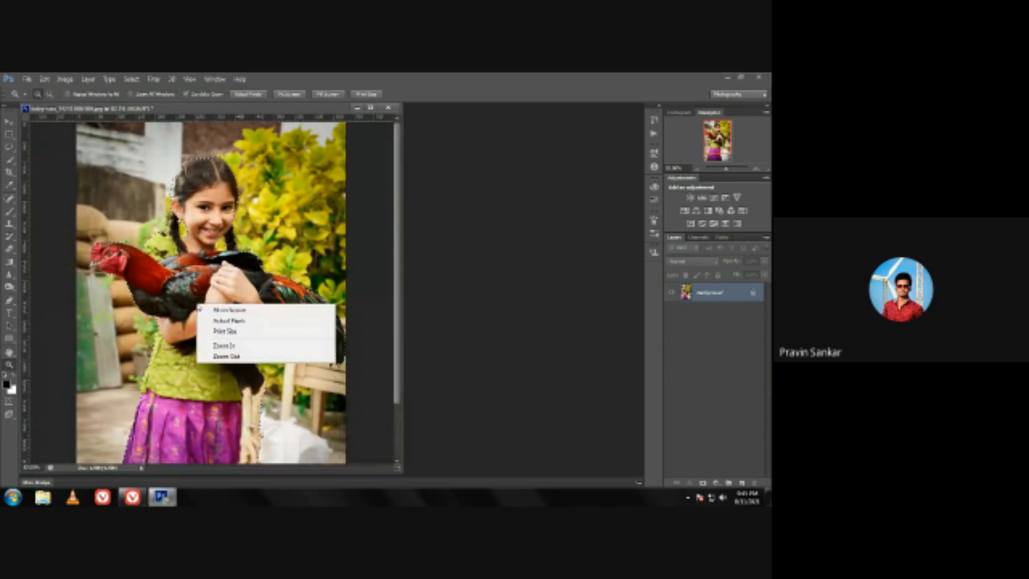
pyautogui.click(9, 159)
pyautogui.click(9, 159)
pyautogui.rightClick(227, 126)
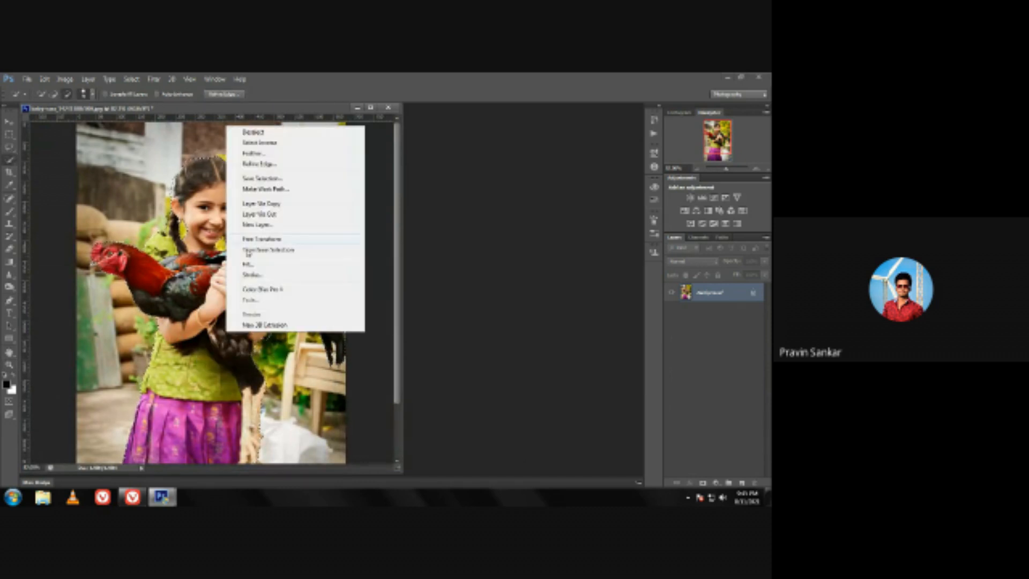
pyautogui.click(272, 169)
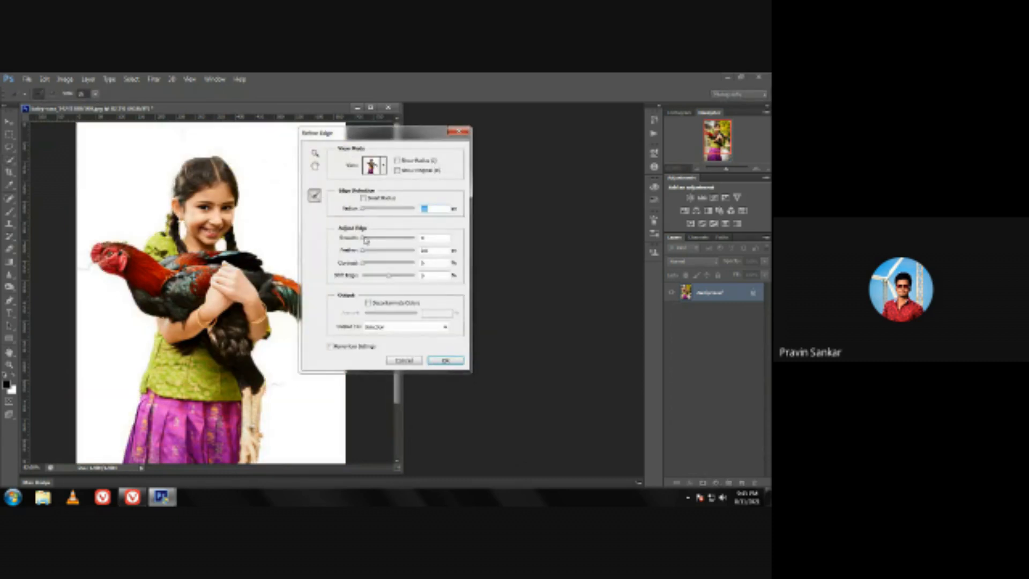
pyautogui.moveTo(365, 239); pyautogui.dragTo(421, 242)
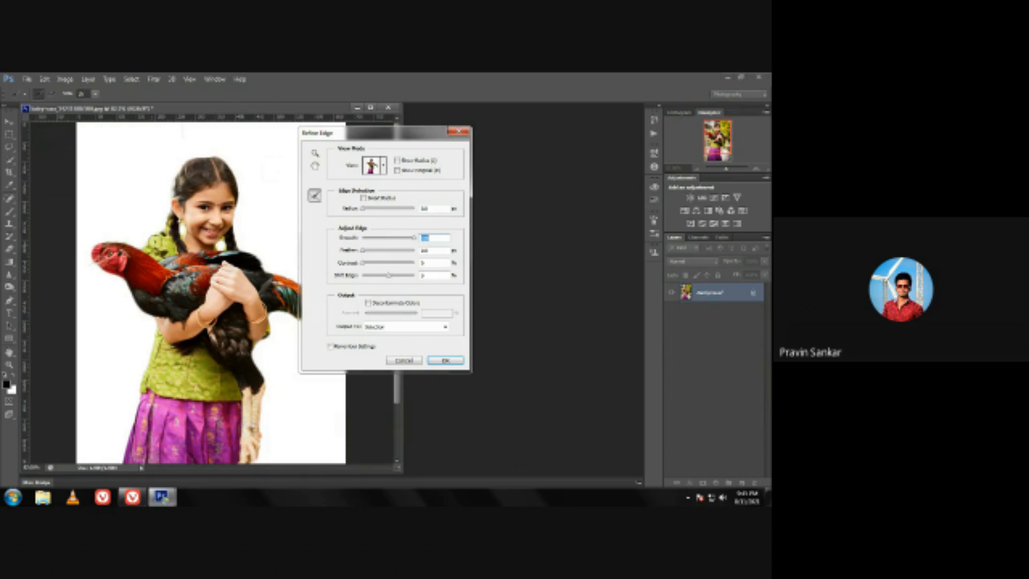
pyautogui.press('z')
pyautogui.scroll(-3, 247, 224)
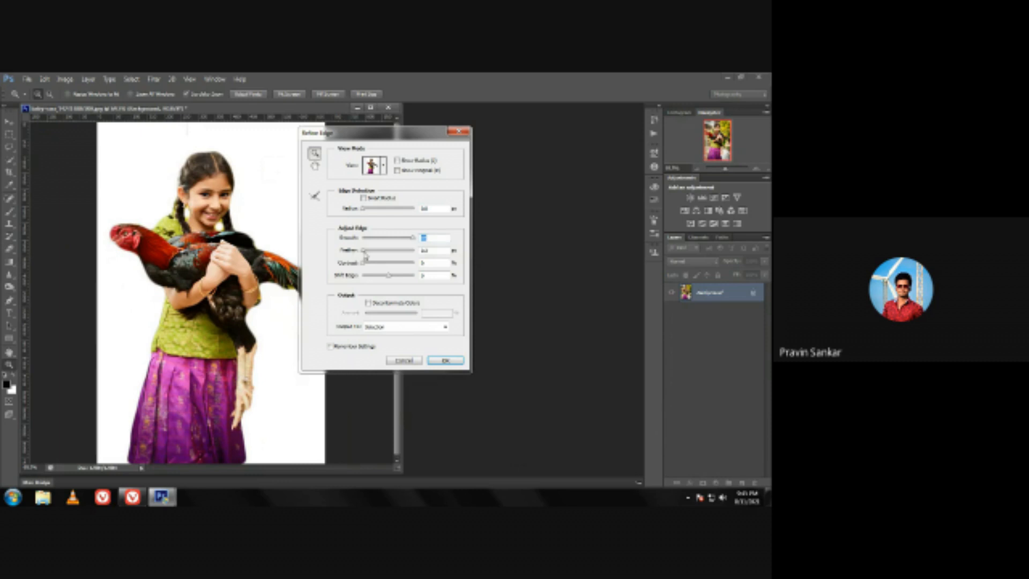
# - Add a very slight Feather to the selection edge and apply the Refine Edge settings
pyautogui.moveTo(365, 255); pyautogui.dragTo(367, 257)
pyautogui.press('Tab')
pyautogui.moveTo(367, 254); pyautogui.dragTo(366, 255)
pyautogui.click(445, 361)
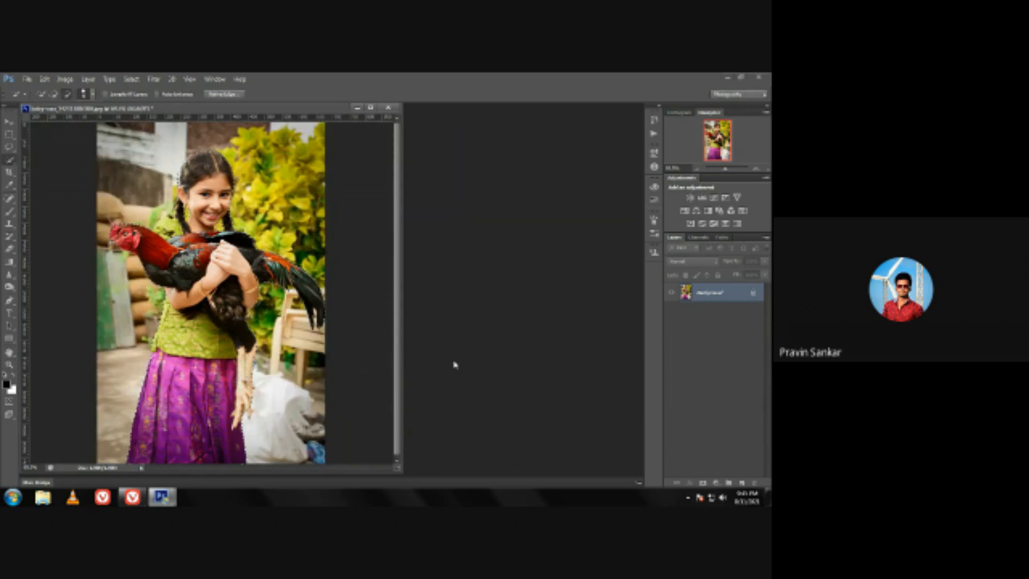
# - Copy the selected girl and rooster to a new layer and hide the Background layer to check the cutout
pyautogui.hotkey('ctrl', 'j')
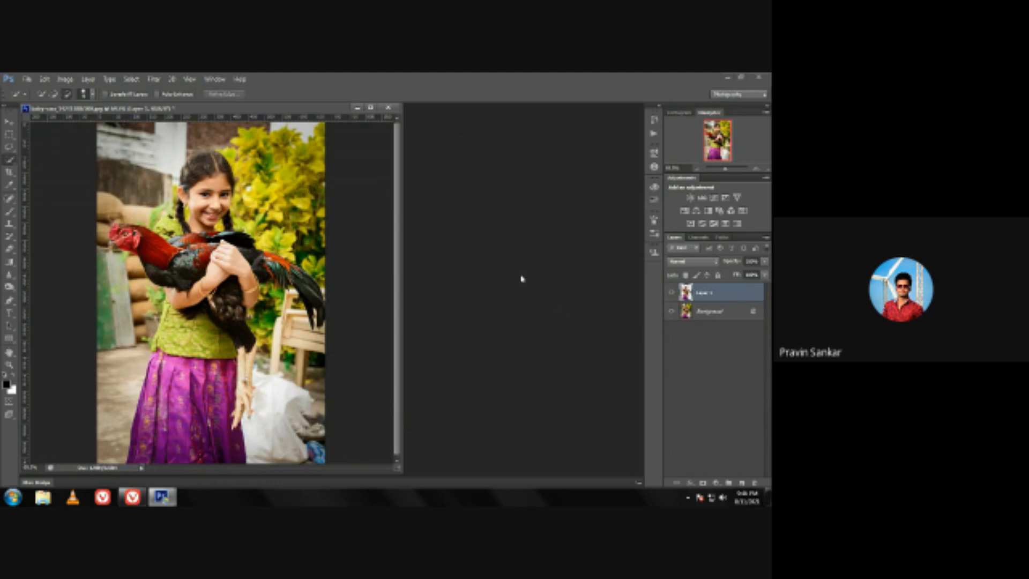
pyautogui.click(672, 312)
pyautogui.press('z')
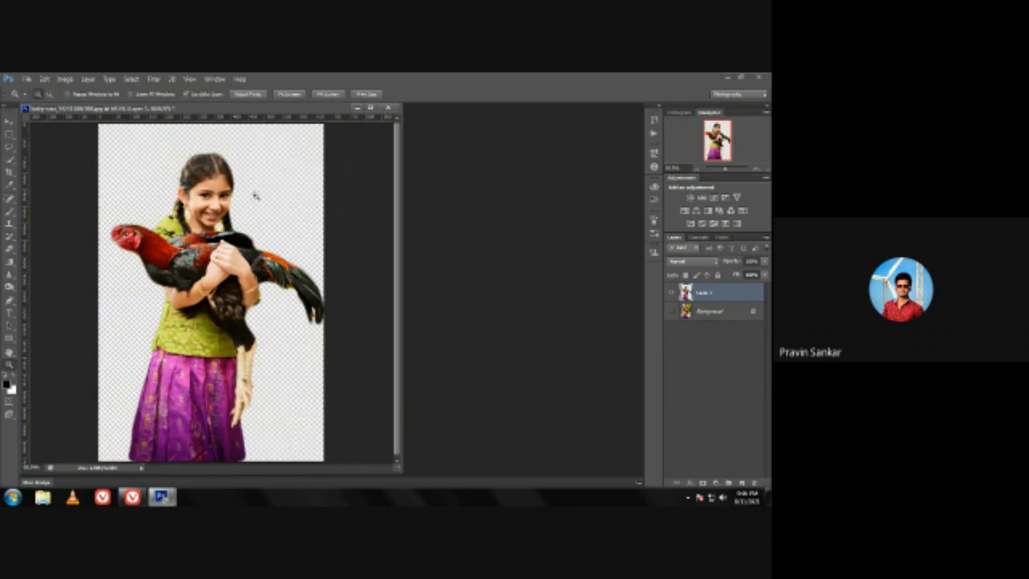
pyautogui.click(256, 195)
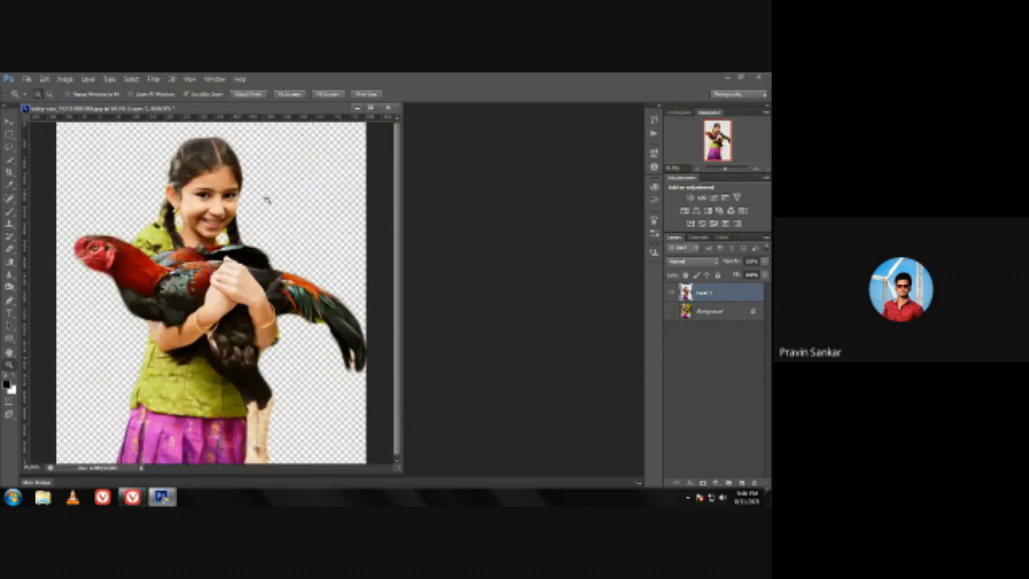
pyautogui.keyDown('alt'); pyautogui.click(266, 200); pyautogui.keyUp('alt')
# - Adjust the cutout layer's Levels with a slightly lowered white input and slightly brighter midtones, and show the Background layer again
pyautogui.press('w')
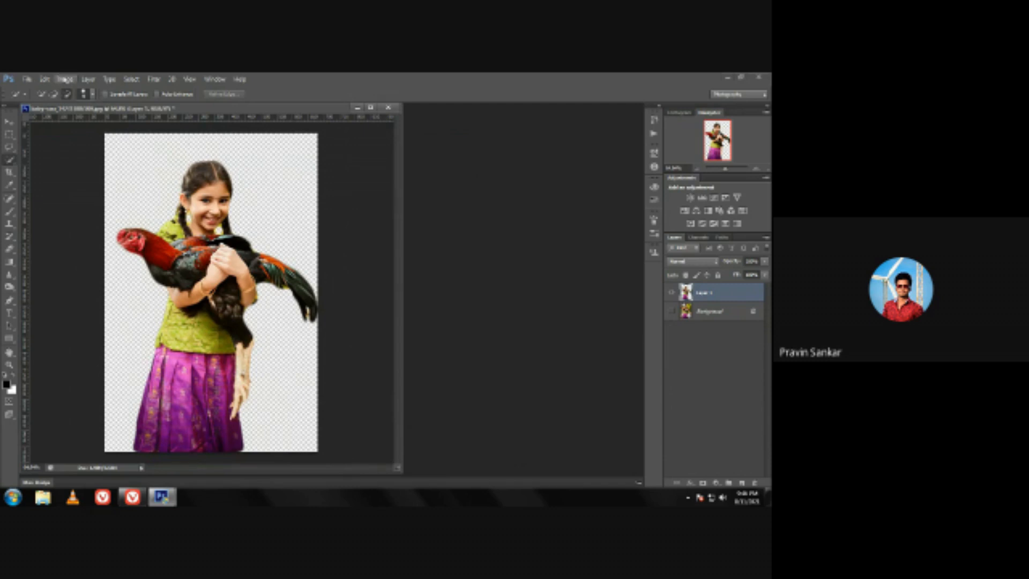
pyautogui.click(65, 78)
pyautogui.moveTo(91, 104)
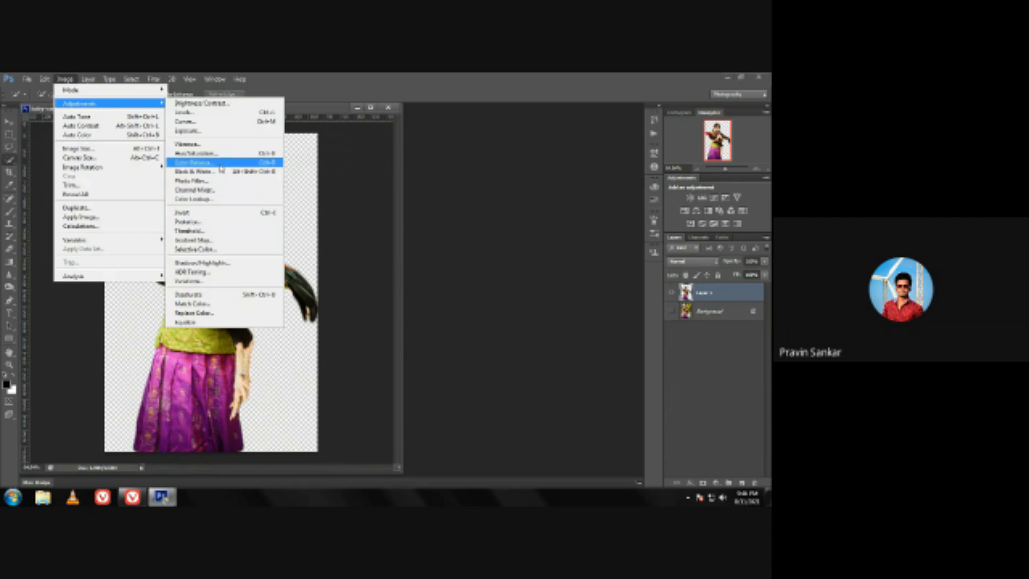
pyautogui.click(220, 114)
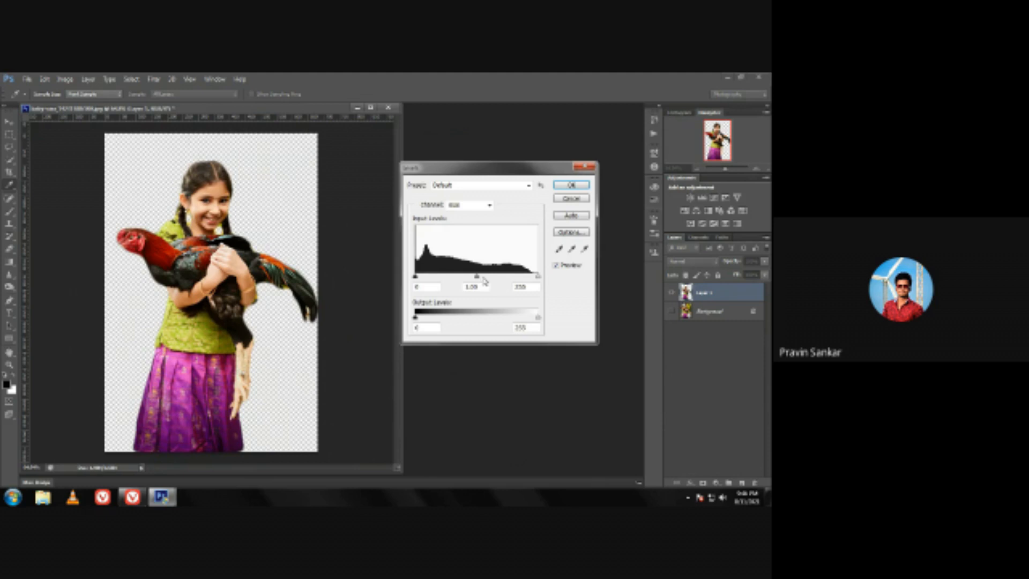
pyautogui.moveTo(477, 277); pyautogui.dragTo(479, 278)
pyautogui.moveTo(417, 277); pyautogui.dragTo(418, 278)
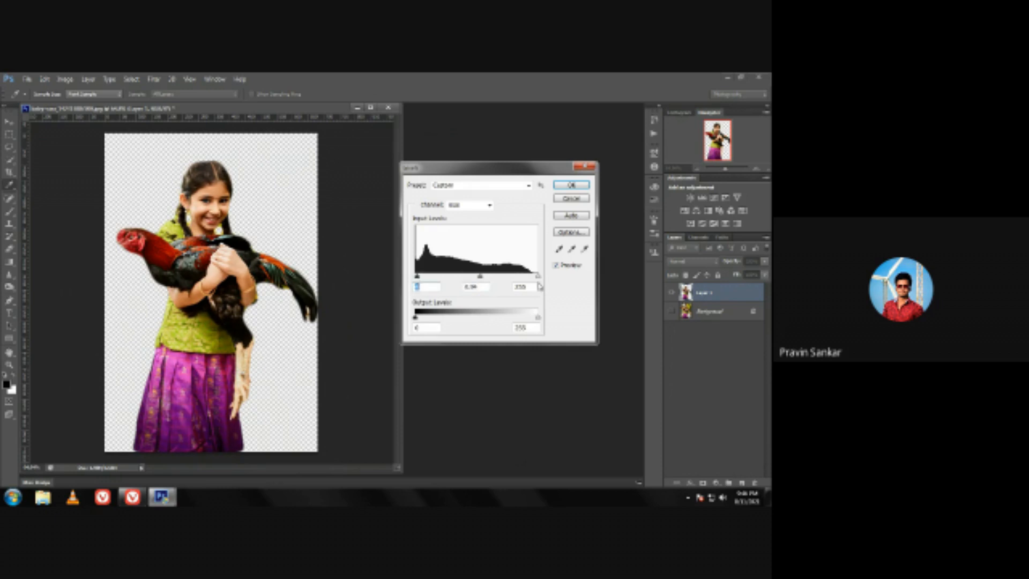
pyautogui.moveTo(537, 277); pyautogui.dragTo(533, 278)
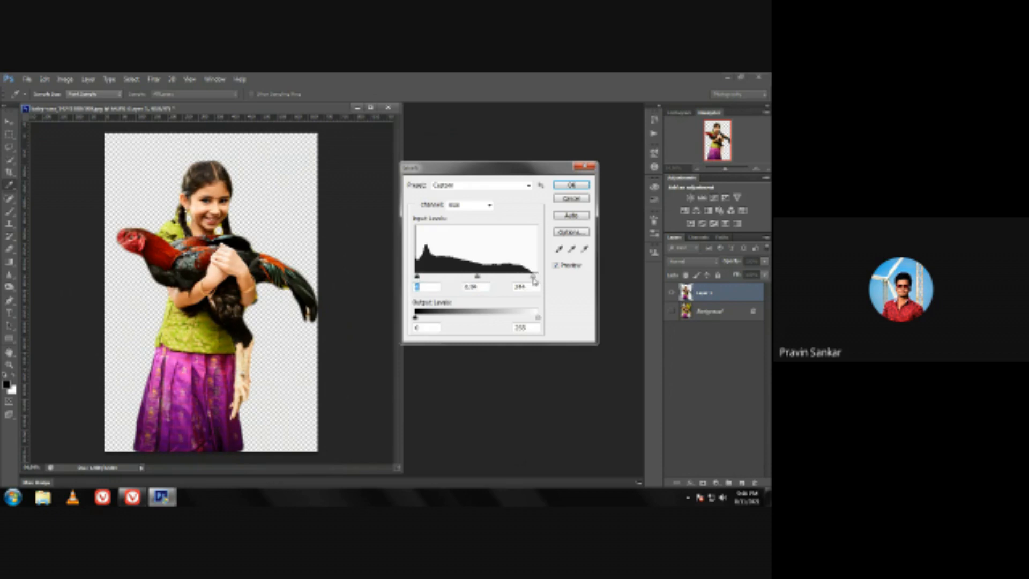
pyautogui.moveTo(533, 278); pyautogui.dragTo(415, 278)
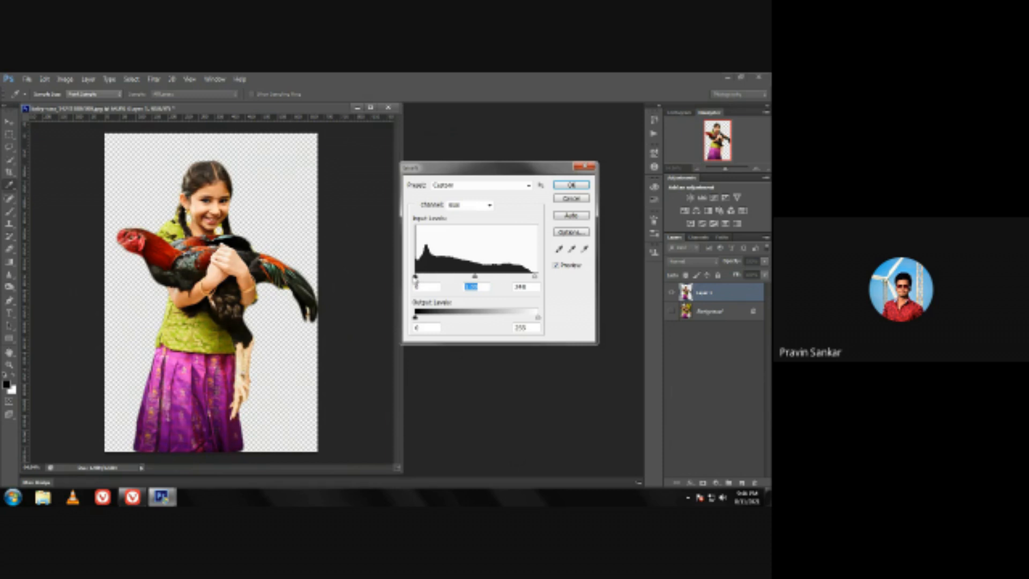
pyautogui.moveTo(414, 280); pyautogui.dragTo(416, 280)
pyautogui.click(577, 187)
pyautogui.click(670, 312)
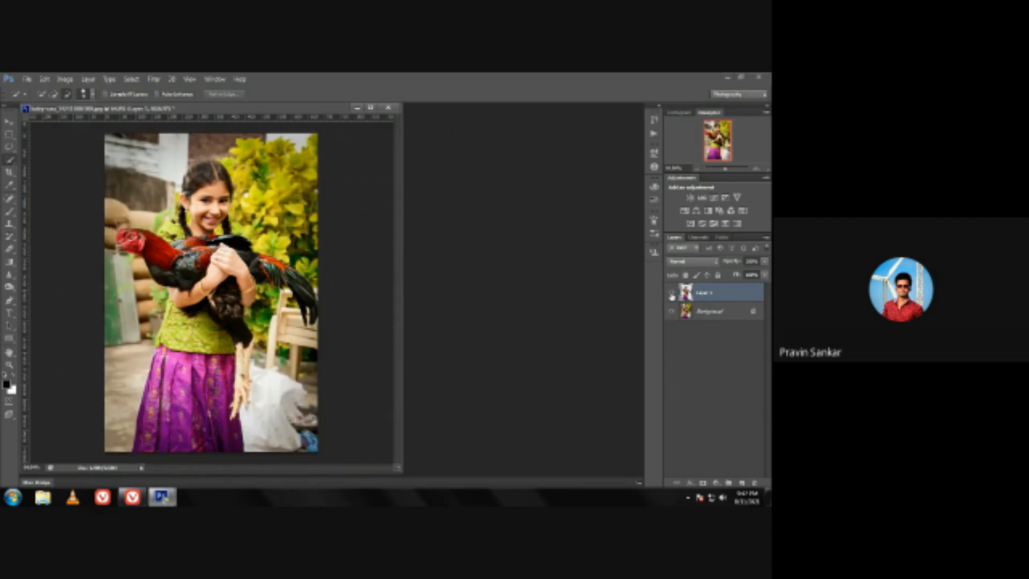
# - Compare the photo with and without the levels-adjusted cutout by toggling that layer's visibility, at full view and close up on the girl
pyautogui.click(671, 294)
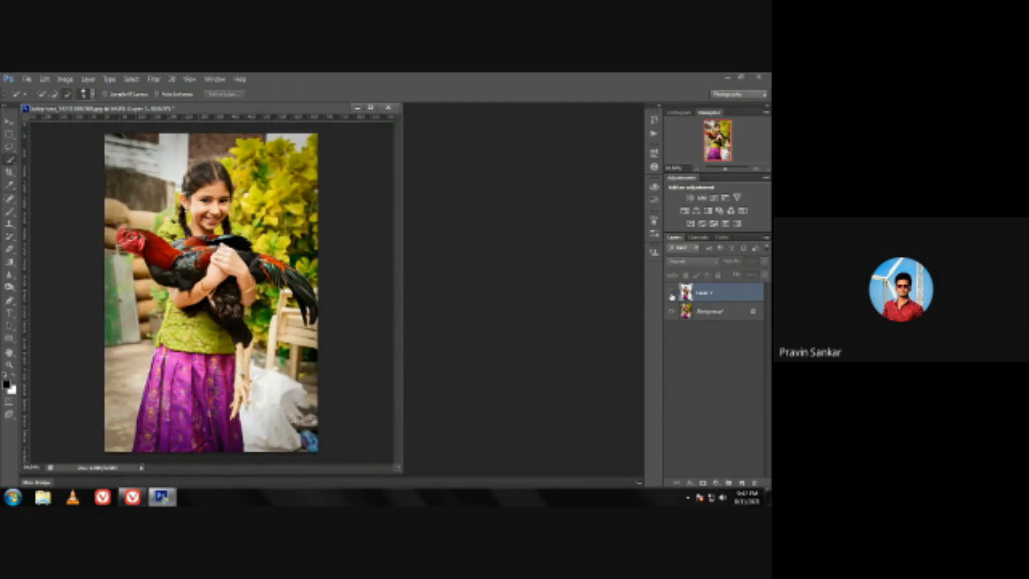
pyautogui.click(672, 294)
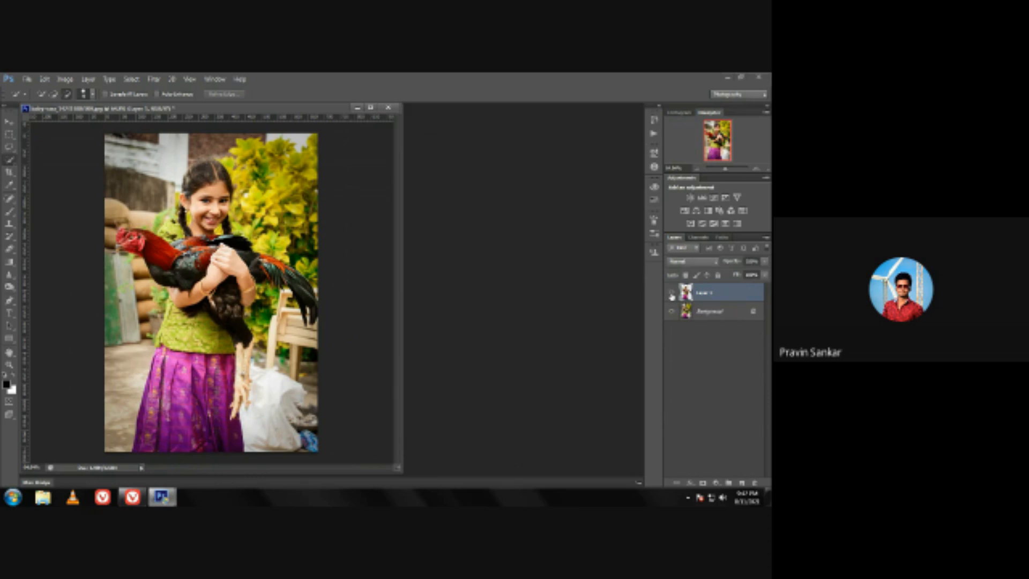
pyautogui.click(672, 295)
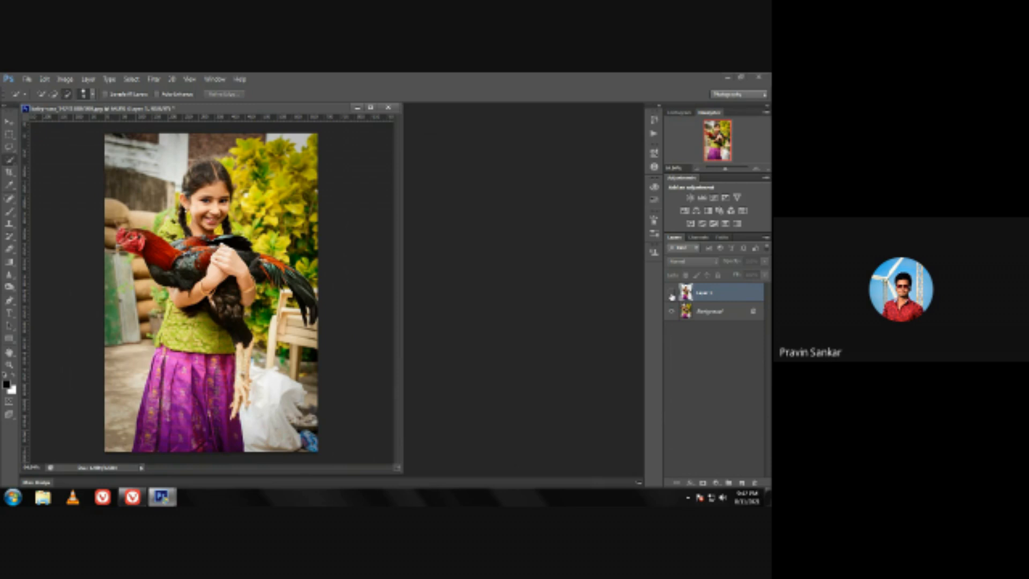
pyautogui.click(671, 294)
pyautogui.click(672, 294)
pyautogui.click(671, 294)
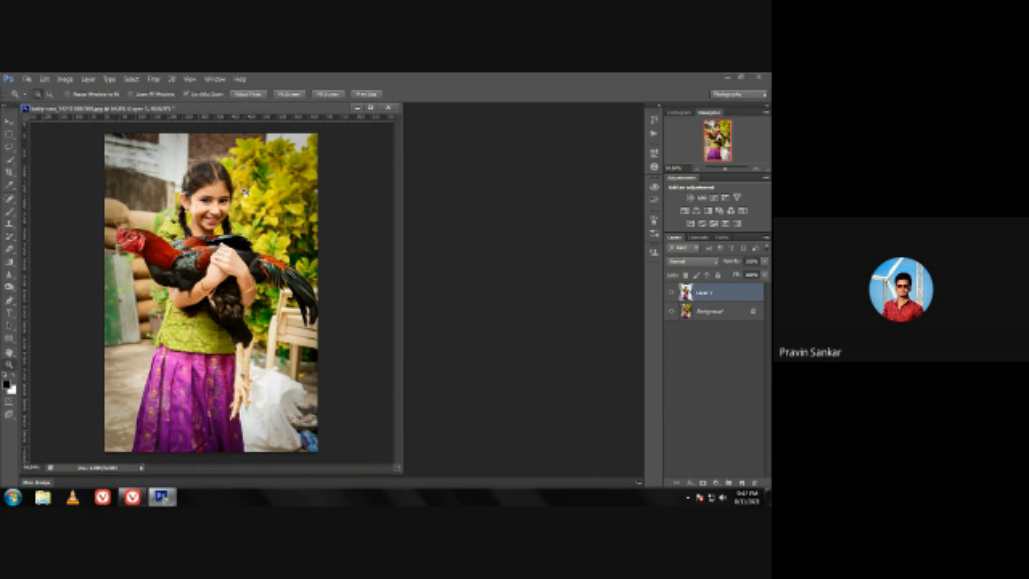
pyautogui.hotkey('ctrl', '+')
pyautogui.hotkey('ctrl', '+')
pyautogui.click(671, 295)
pyautogui.click(671, 294)
pyautogui.click(673, 294)
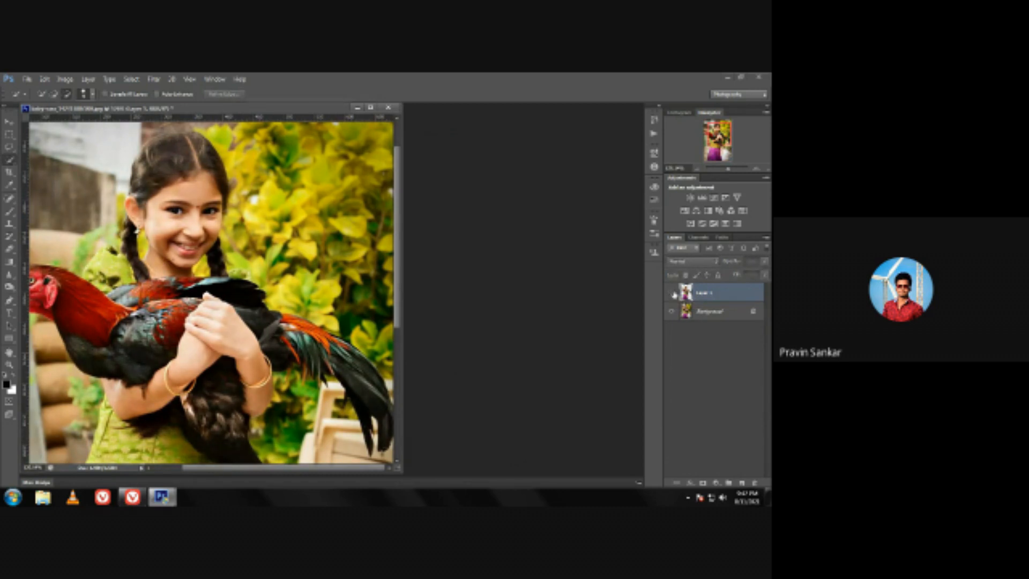
pyautogui.click(673, 293)
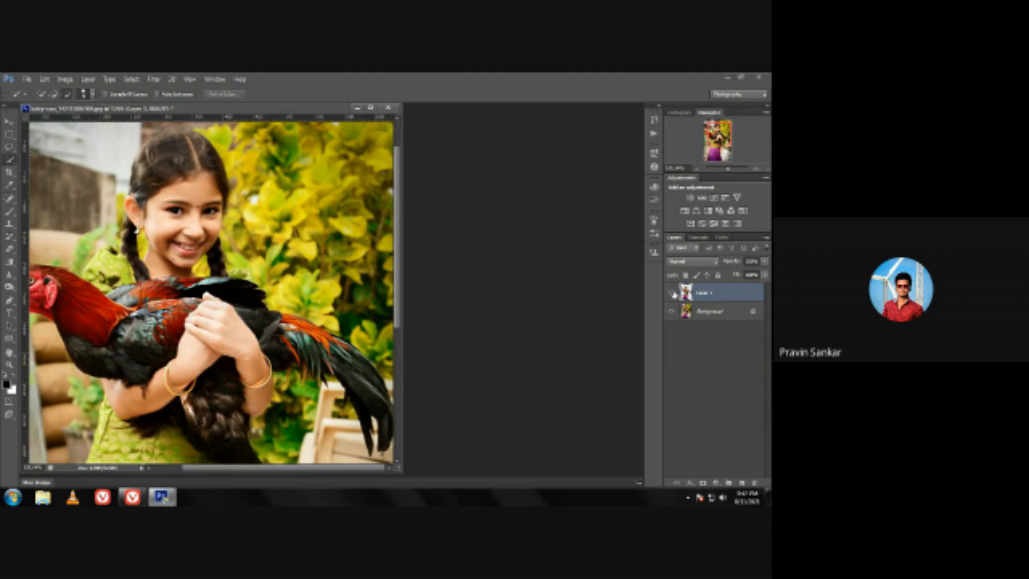
# - Merge the cutout layer down into the Background layer
pyautogui.rightClick(714, 300)
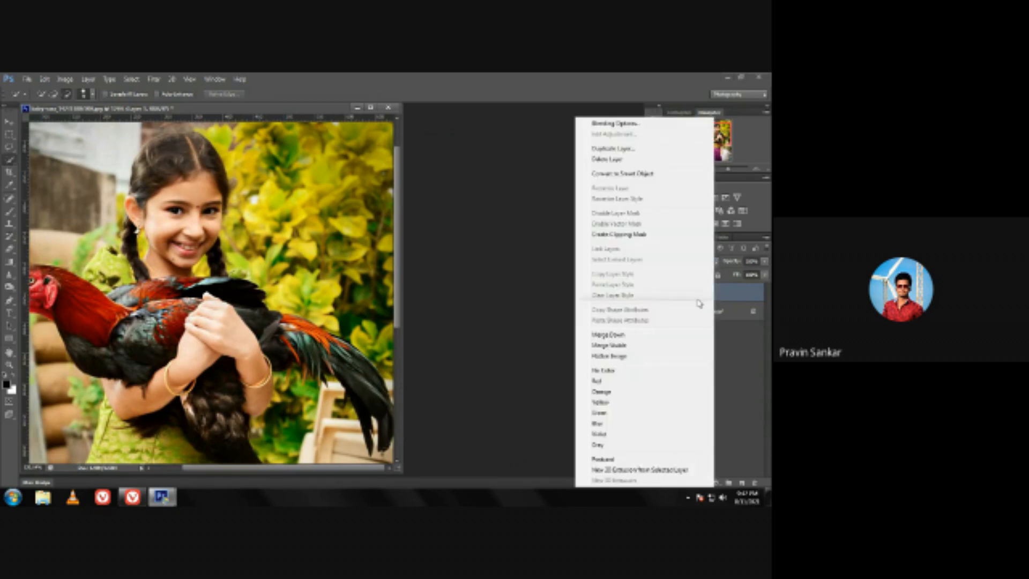
pyautogui.click(632, 338)
pyautogui.press('z')
pyautogui.moveTo(250, 199); pyautogui.dragTo(215, 206)
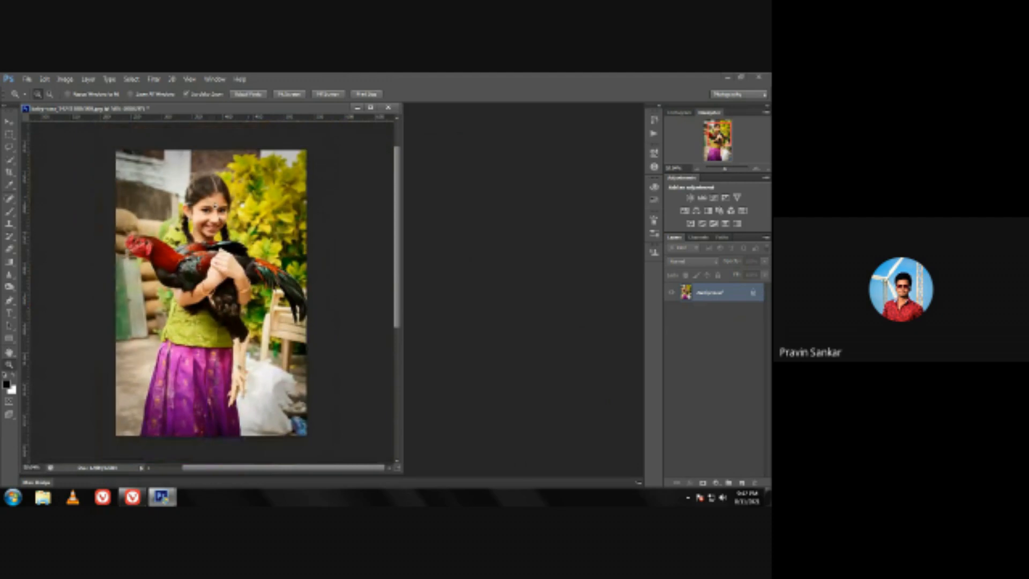
pyautogui.press('w')
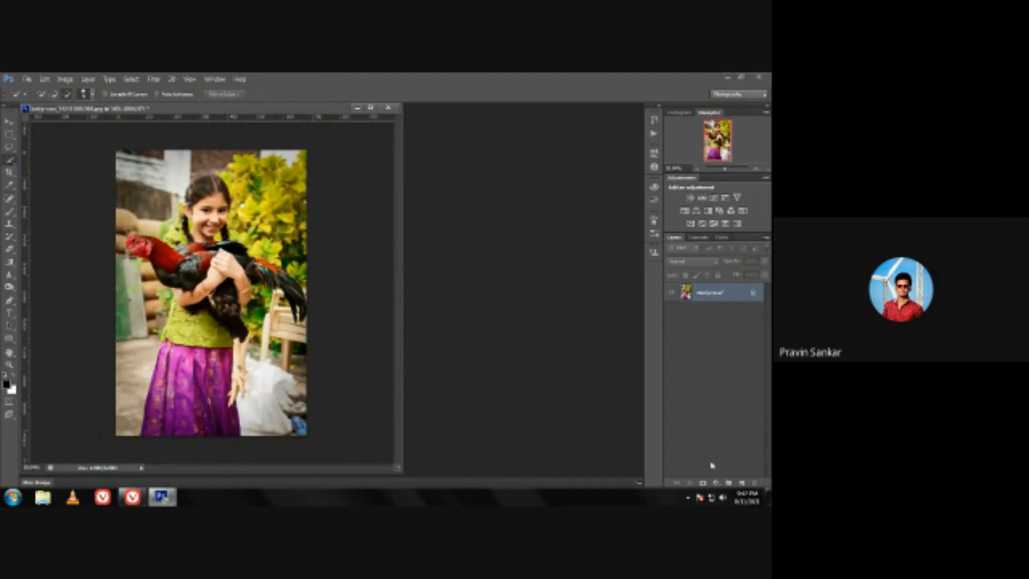
# - Add a new empty layer, hide the Background layer, and paint the whole new layer black with a large brush
pyautogui.click(742, 483)
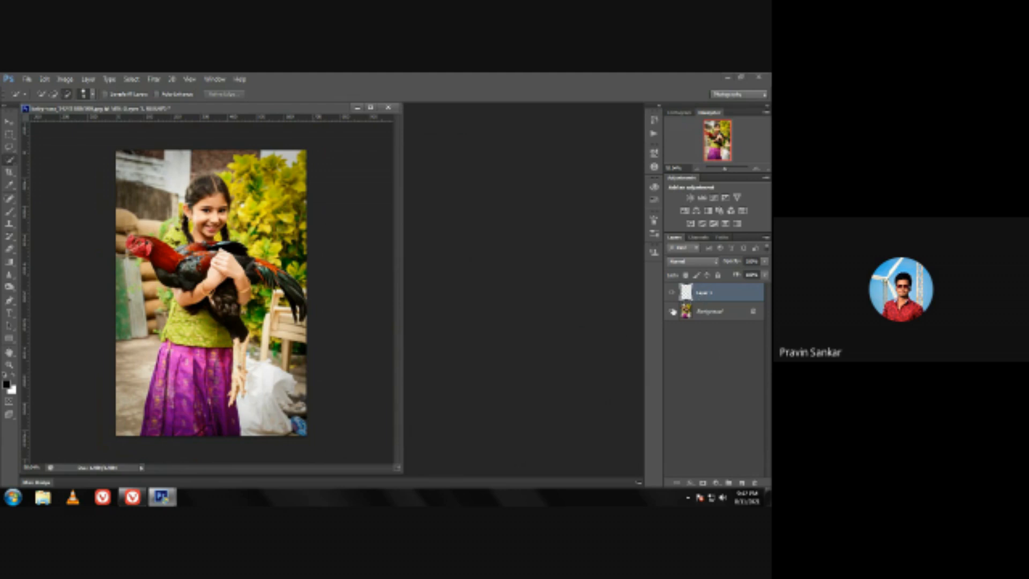
pyautogui.click(672, 311)
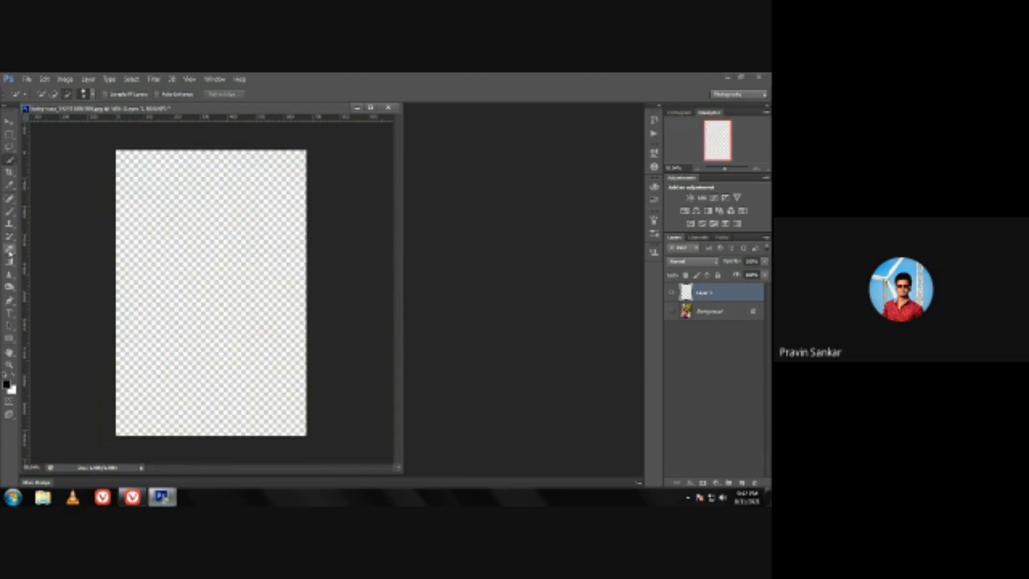
pyautogui.click(11, 212)
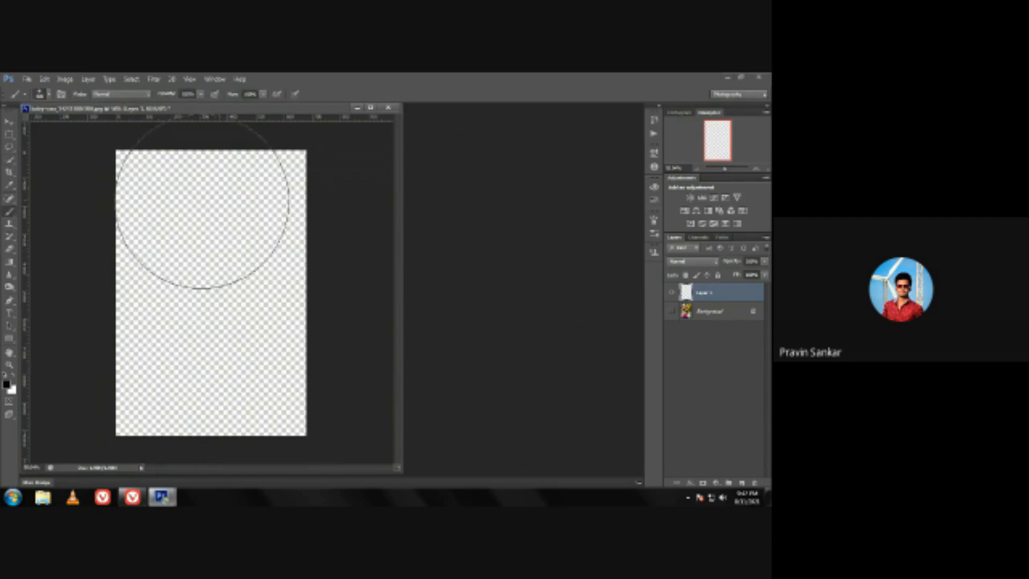
pyautogui.moveTo(207, 202)
pyautogui.mouseDown()
pyautogui.moveTo(104, 251)
pyautogui.moveTo(304, 179)
pyautogui.moveTo(202, 374)
pyautogui.moveTo(132, 152)
pyautogui.moveTo(251, 416)
pyautogui.moveTo(106, 351)
pyautogui.moveTo(40, 417)
pyautogui.moveTo(186, 429)
pyautogui.moveTo(238, 241)
pyautogui.moveTo(177, 182)
pyautogui.moveTo(85, 219)
pyautogui.moveTo(168, 281)
pyautogui.mouseUp()
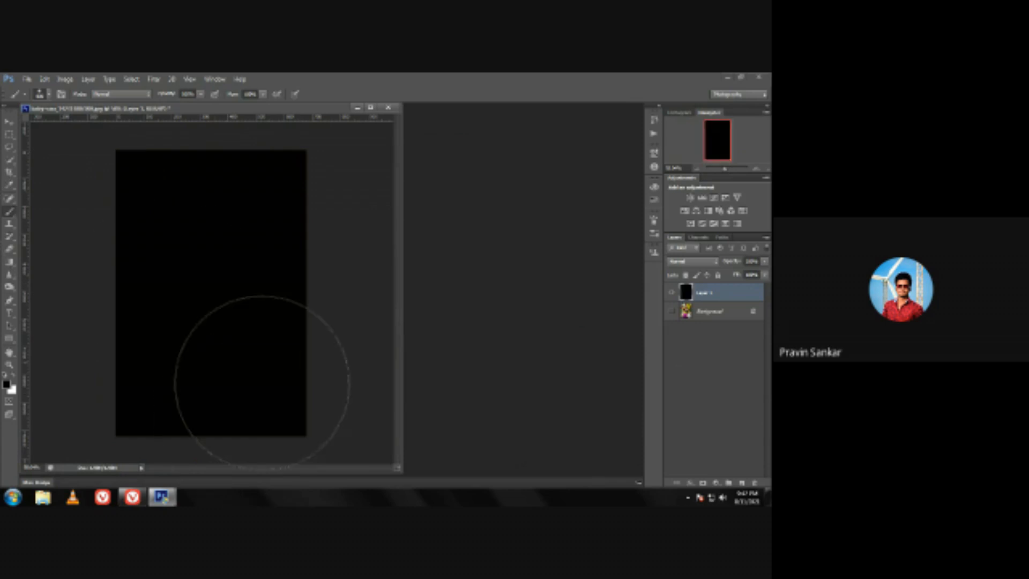
# - Open the Lens Flare filter on the black layer, try the lens types, and choose 105mm Prime
pyautogui.click(153, 79)
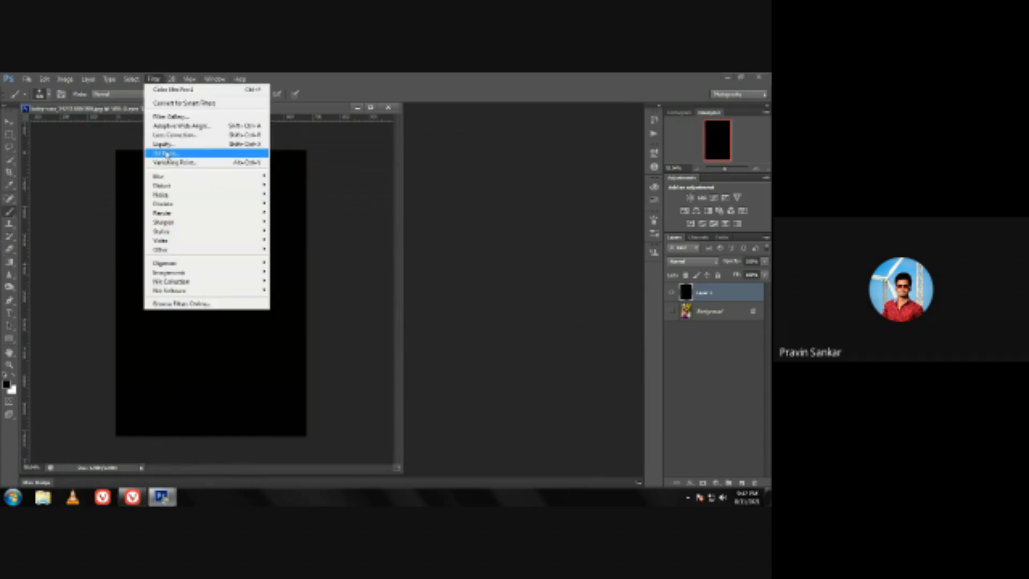
pyautogui.click(162, 81)
pyautogui.click(156, 80)
pyautogui.moveTo(257, 212)
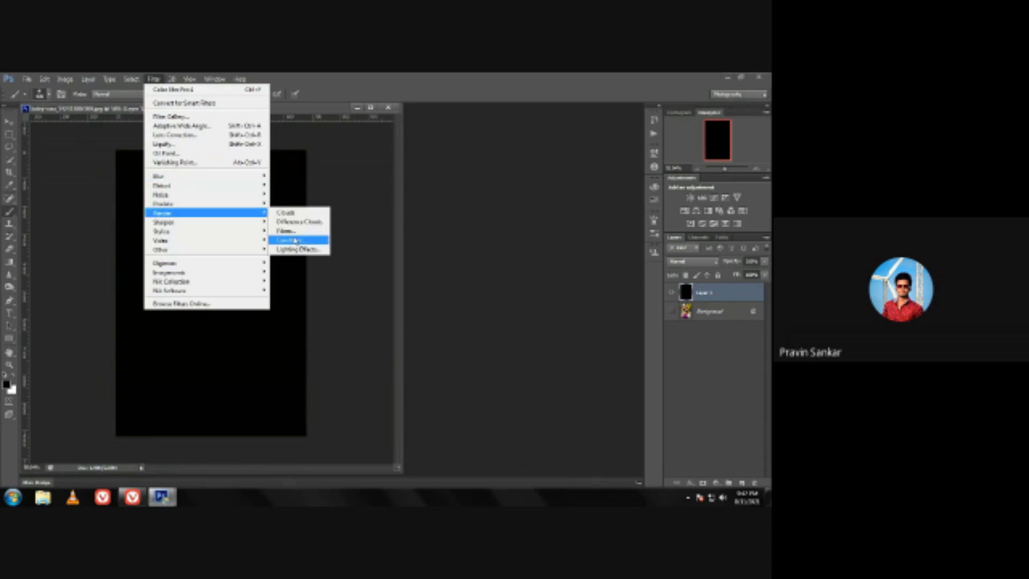
pyautogui.click(298, 241)
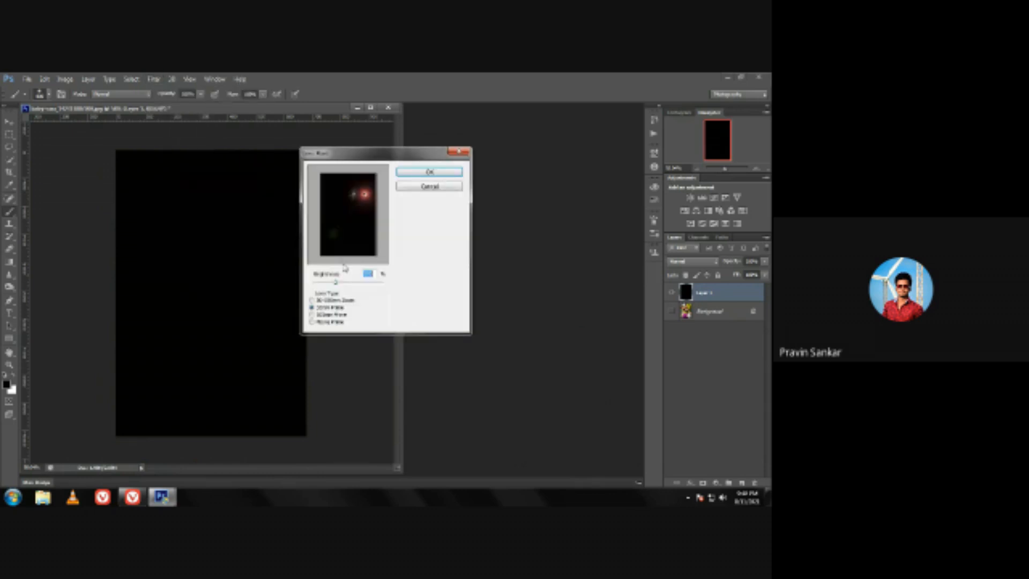
pyautogui.click(330, 301)
pyautogui.click(321, 315)
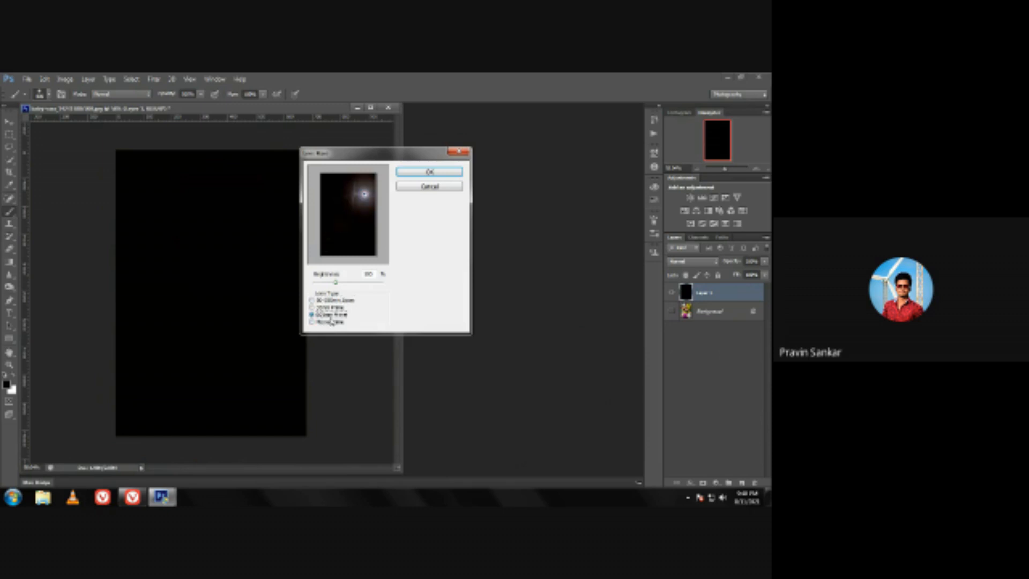
pyautogui.click(321, 323)
pyautogui.click(321, 316)
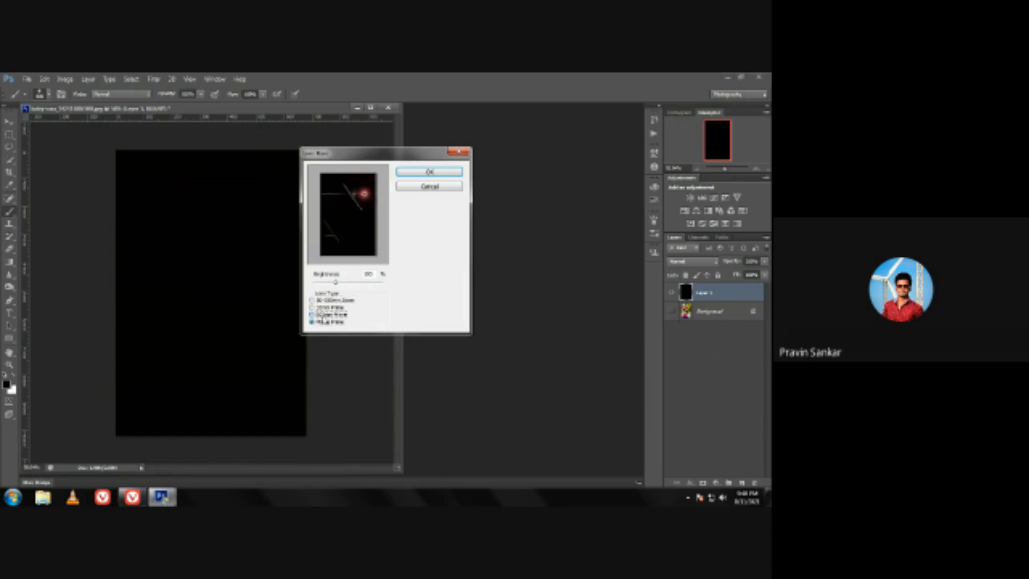
pyautogui.click(326, 308)
pyautogui.click(328, 315)
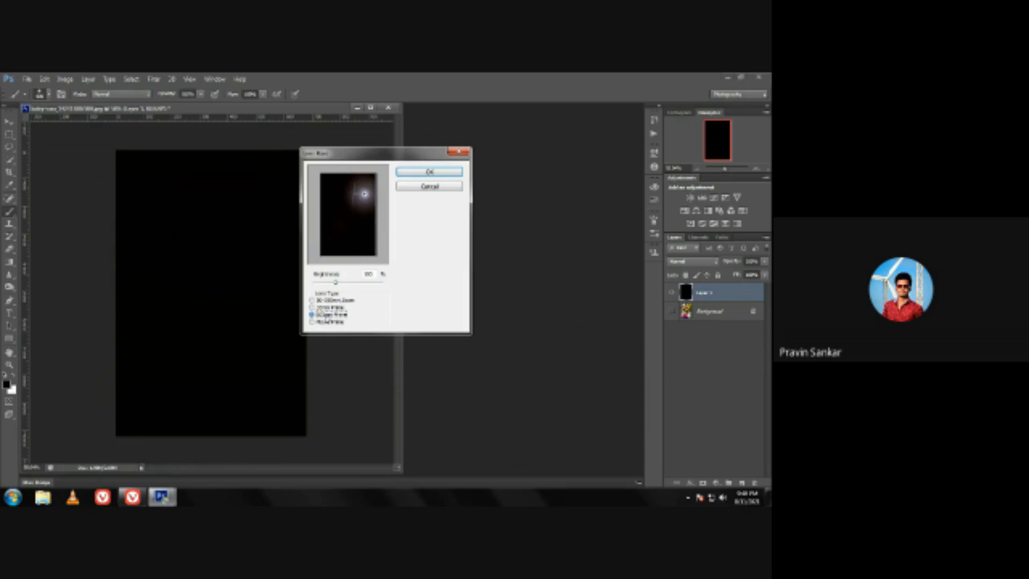
# - Position the flare centre in the upper right part of the black layer and apply the Lens Flare filter
pyautogui.click(359, 199)
pyautogui.moveTo(359, 200)
pyautogui.mouseDown()
pyautogui.moveTo(335, 218)
pyautogui.moveTo(367, 194)
pyautogui.mouseUp()
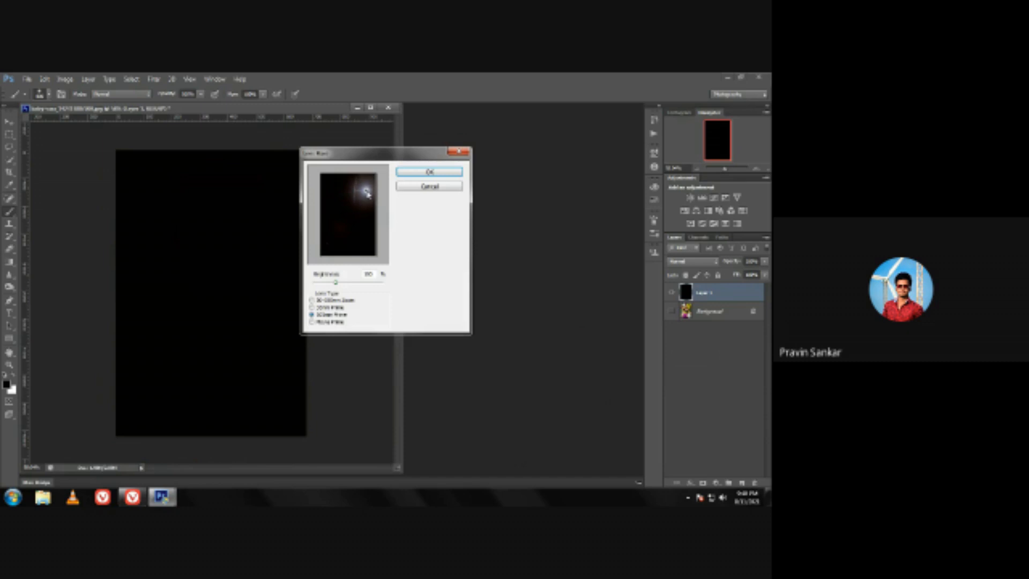
pyautogui.click(429, 172)
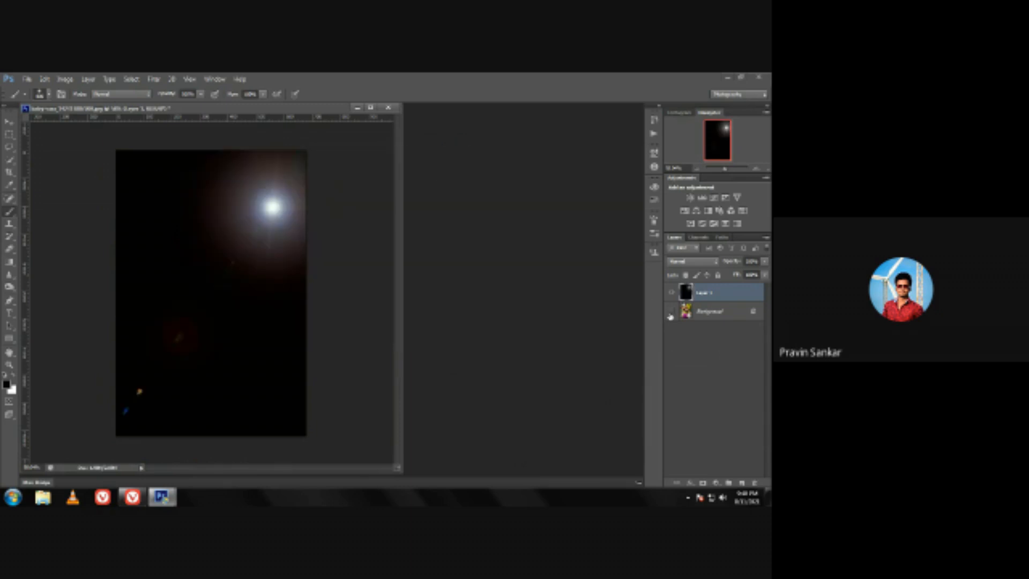
# - Set the flare layer's blend mode to Screen over the visible Background and move the flare into the photo's upper right corner
pyautogui.click(694, 263)
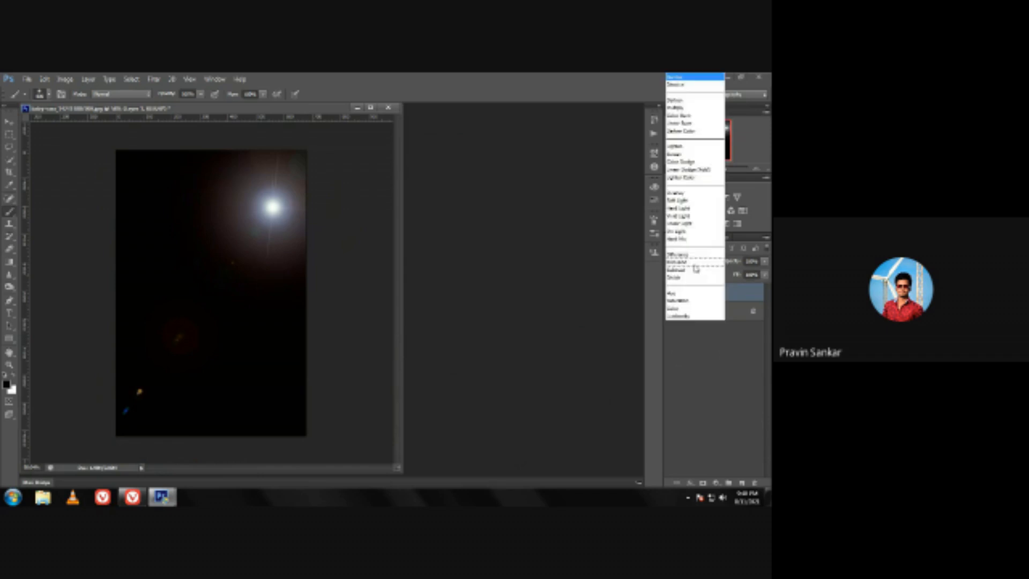
pyautogui.click(682, 155)
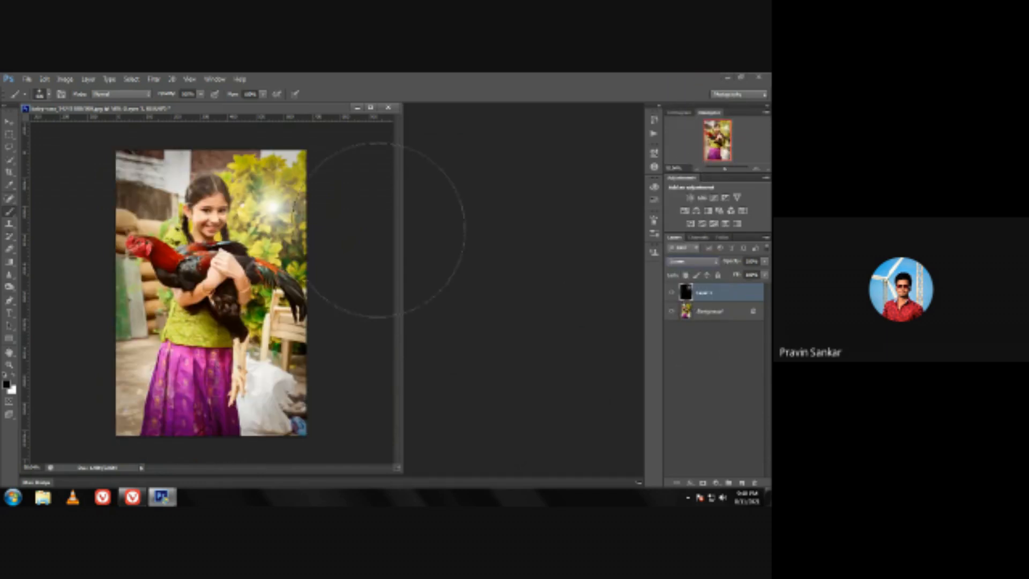
pyautogui.press('v')
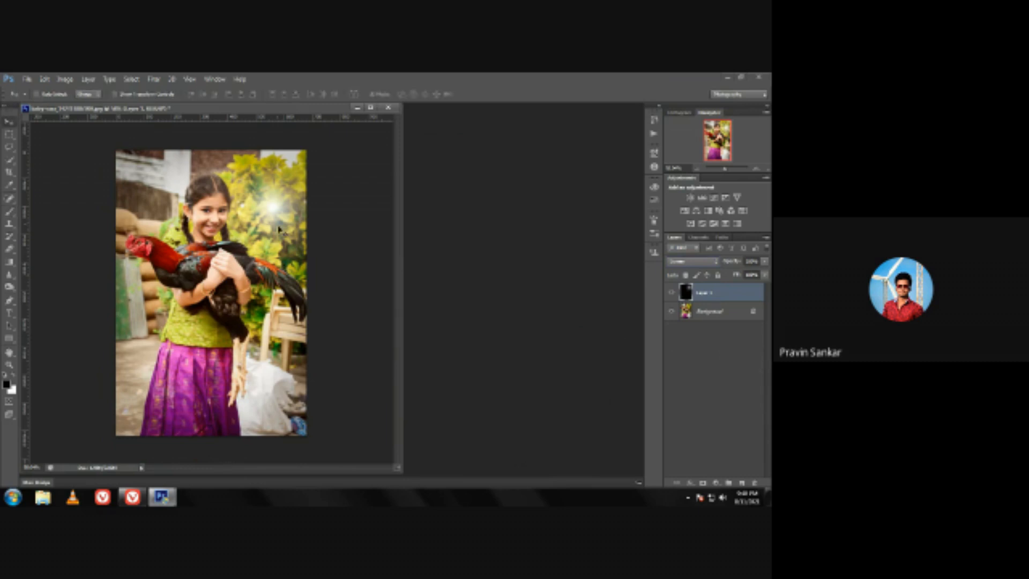
pyautogui.moveTo(272, 211); pyautogui.dragTo(298, 157)
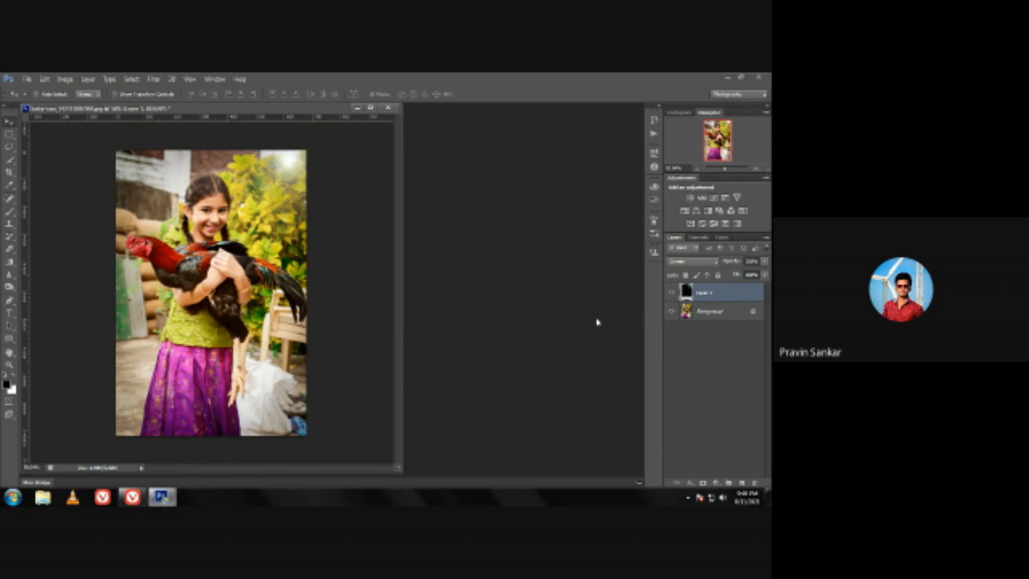
pyautogui.moveTo(287, 166); pyautogui.dragTo(177, 153)
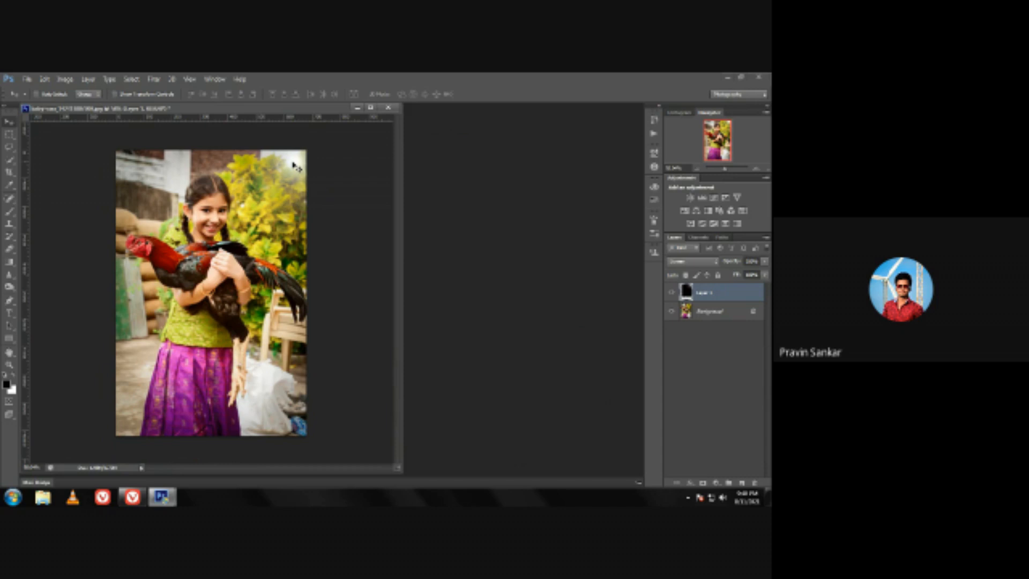
# - Enlarge the flare layer with Free Transform so it extends further down and across the photo, and apply the transformation
pyautogui.hotkey('ctrl', 't')
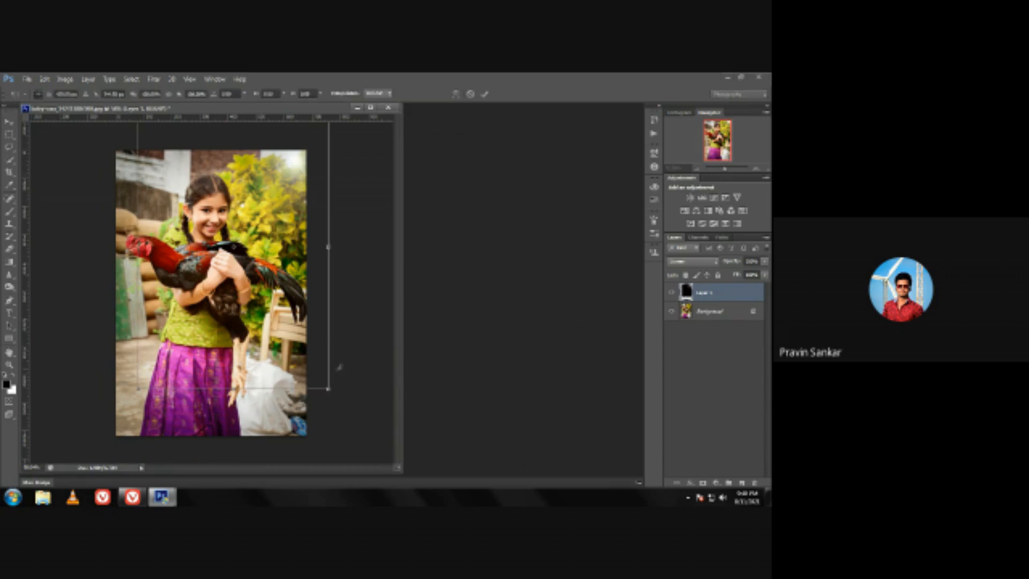
pyautogui.moveTo(328, 390); pyautogui.dragTo(326, 416)
pyautogui.moveTo(251, 254); pyautogui.dragTo(251, 254)
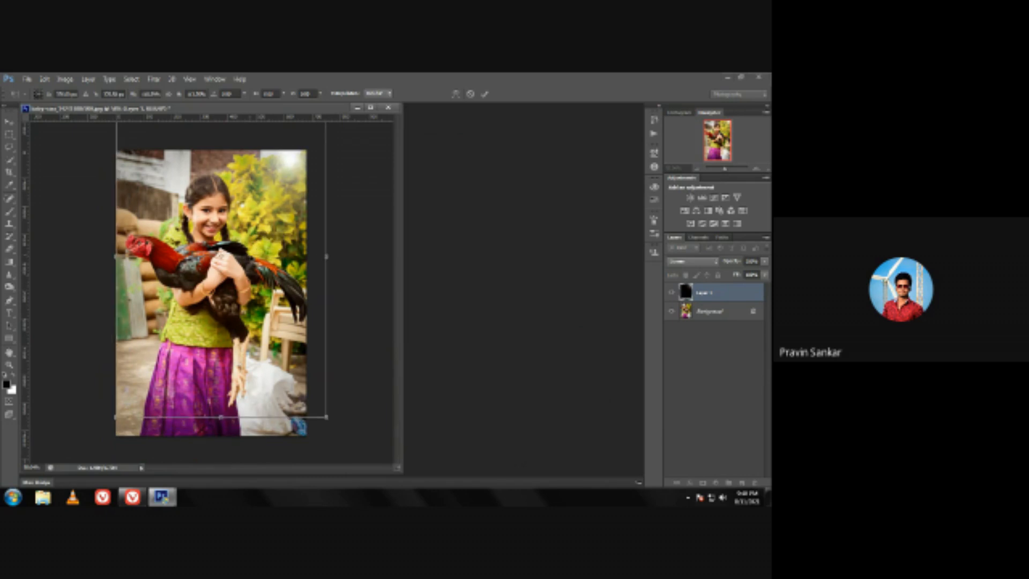
pyautogui.click(9, 132)
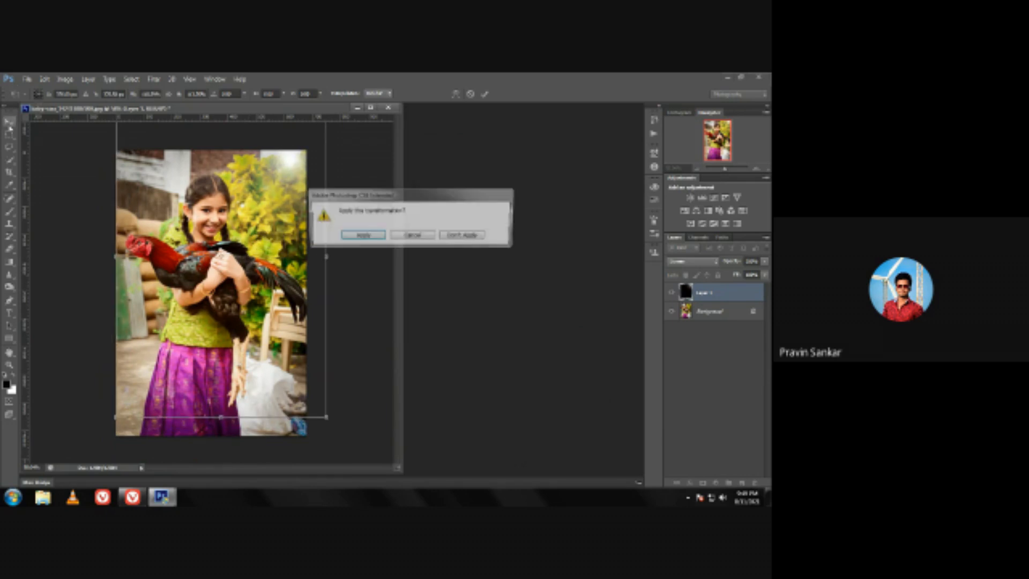
pyautogui.click(362, 237)
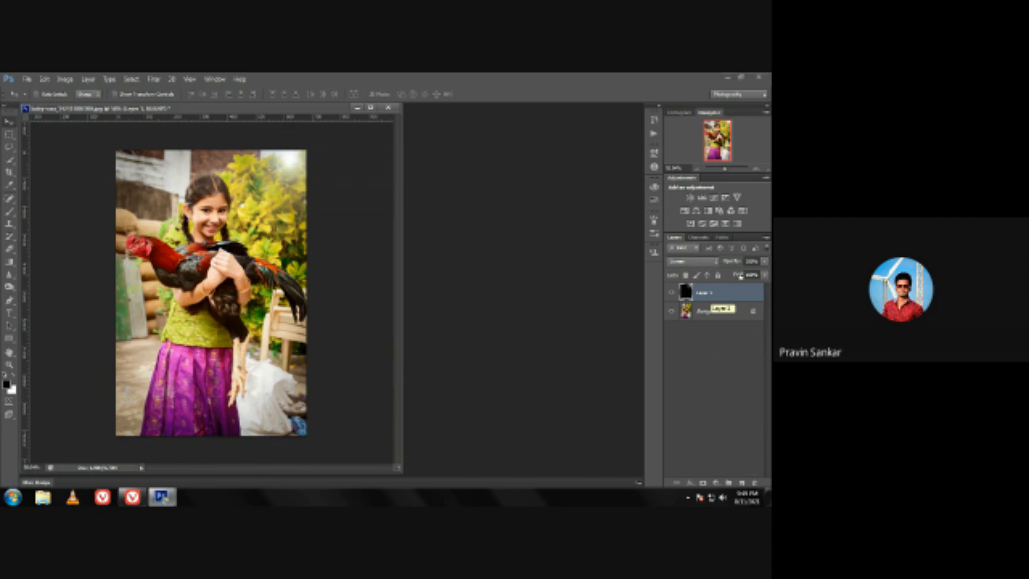
# - Lower the flare layer's opacity slightly and merge it down into the Background
pyautogui.click(765, 262)
pyautogui.moveTo(763, 274)
pyautogui.mouseDown()
pyautogui.moveTo(688, 280)
pyautogui.moveTo(765, 274)
pyautogui.mouseUp()
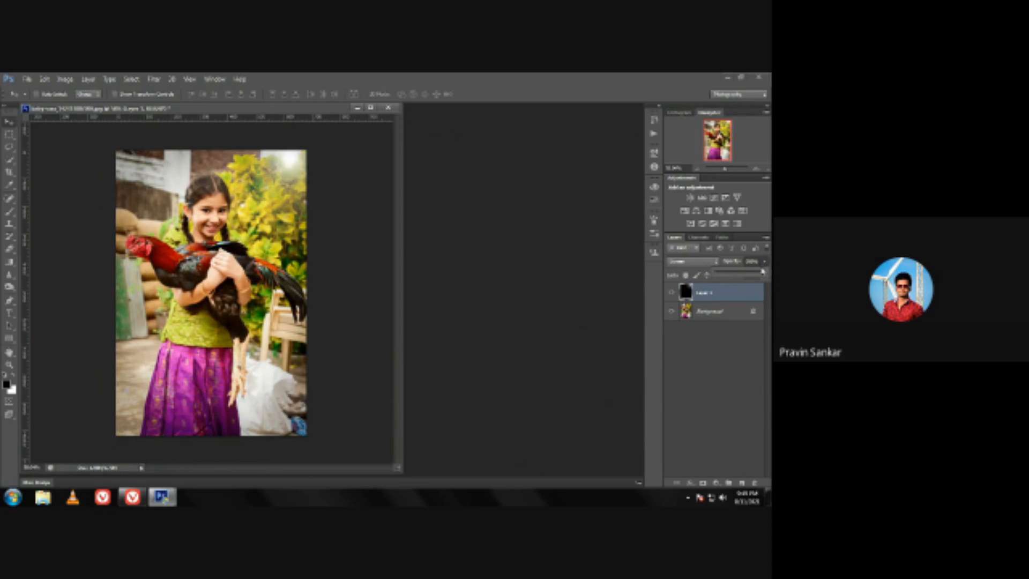
pyautogui.click(756, 274)
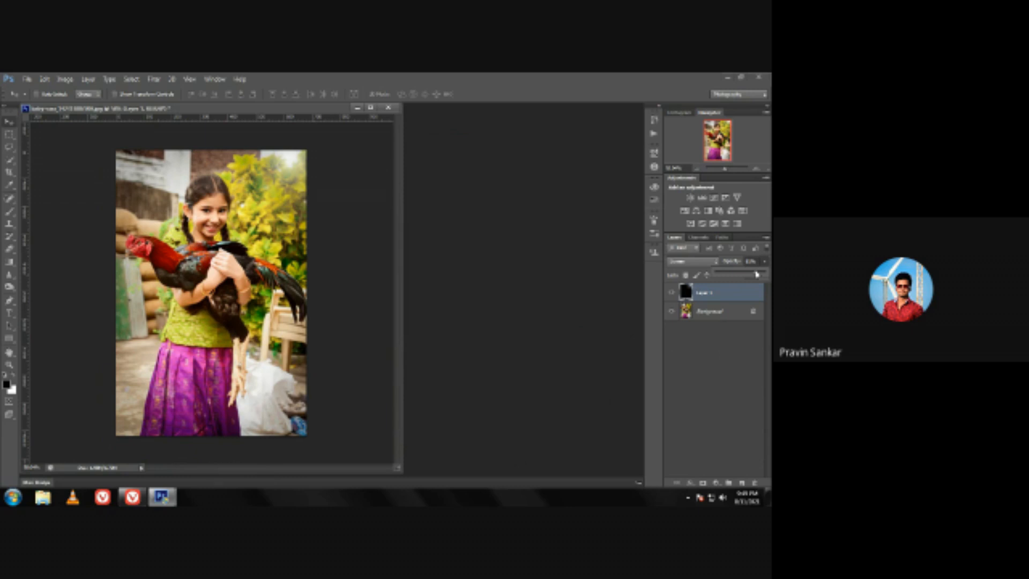
pyautogui.moveTo(756, 274)
pyautogui.mouseDown()
pyautogui.moveTo(744, 274)
pyautogui.moveTo(760, 275)
pyautogui.mouseUp()
pyautogui.rightClick(732, 299)
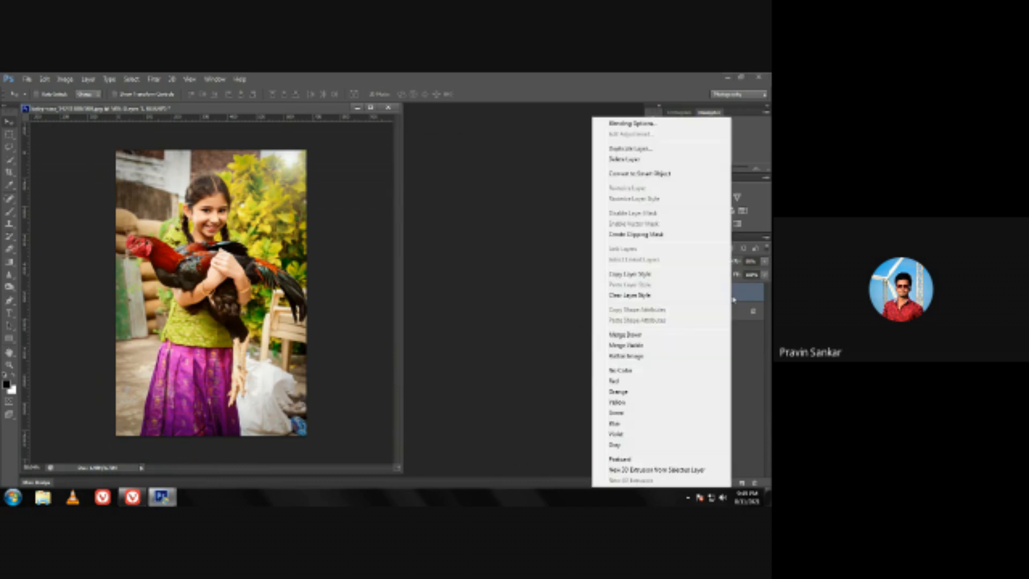
pyautogui.click(653, 336)
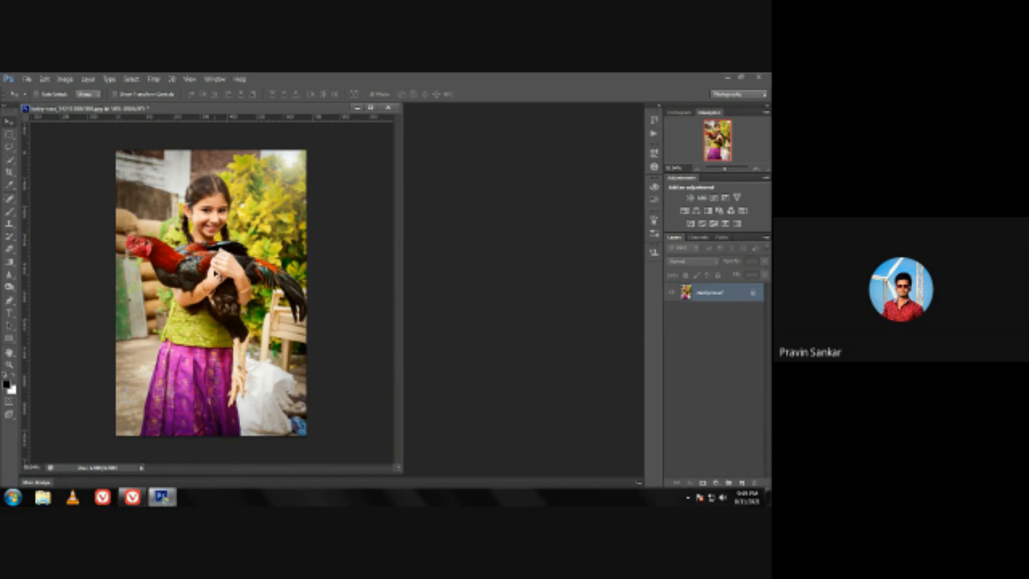
# - Open the Color Efex Pro 4 filter from the Nik Collection on the merged Background layer
pyautogui.press('z')
pyautogui.click(211, 224)
pyautogui.click(225, 259)
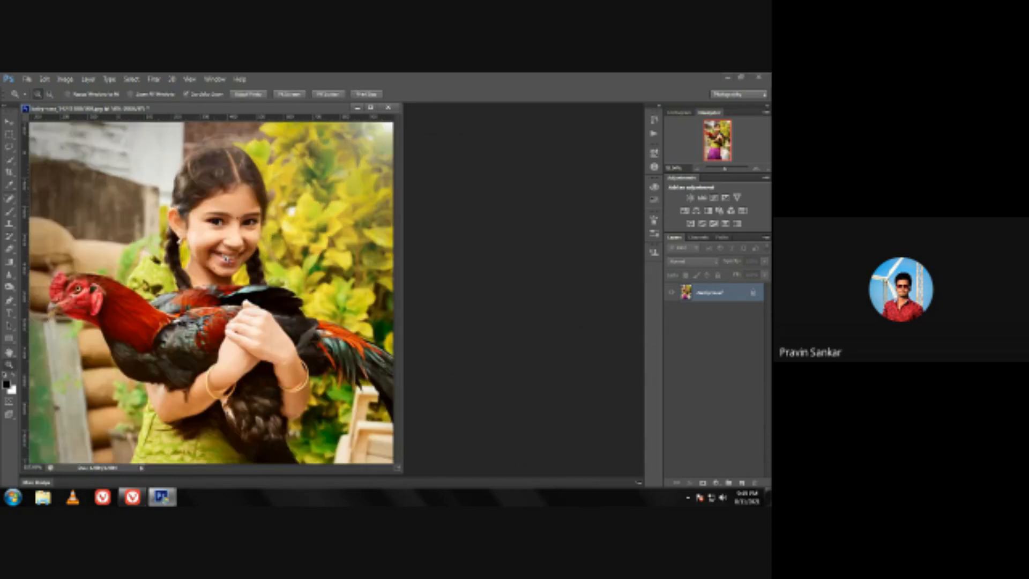
pyautogui.press('v')
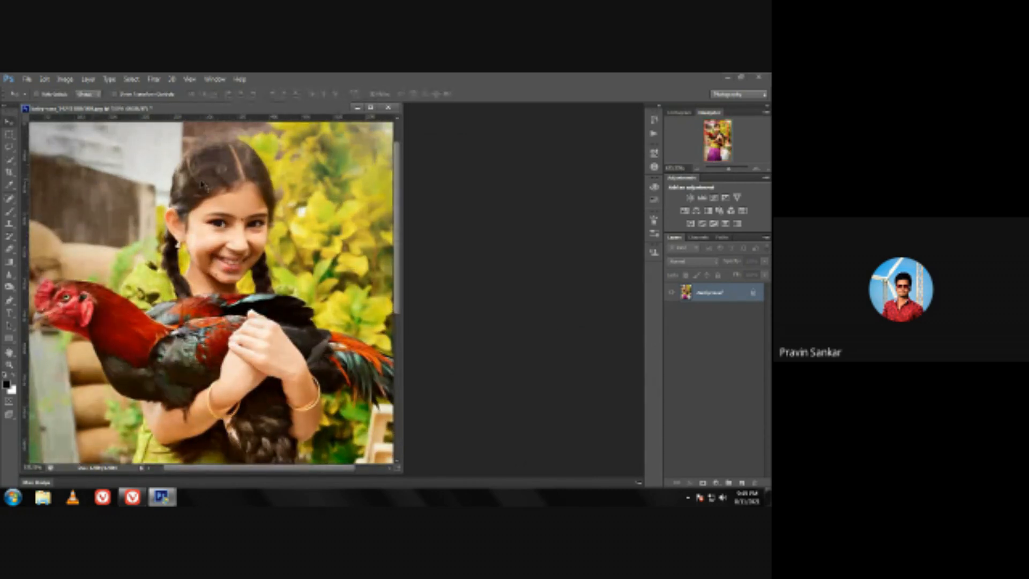
pyautogui.hotkey('ctrl', '0')
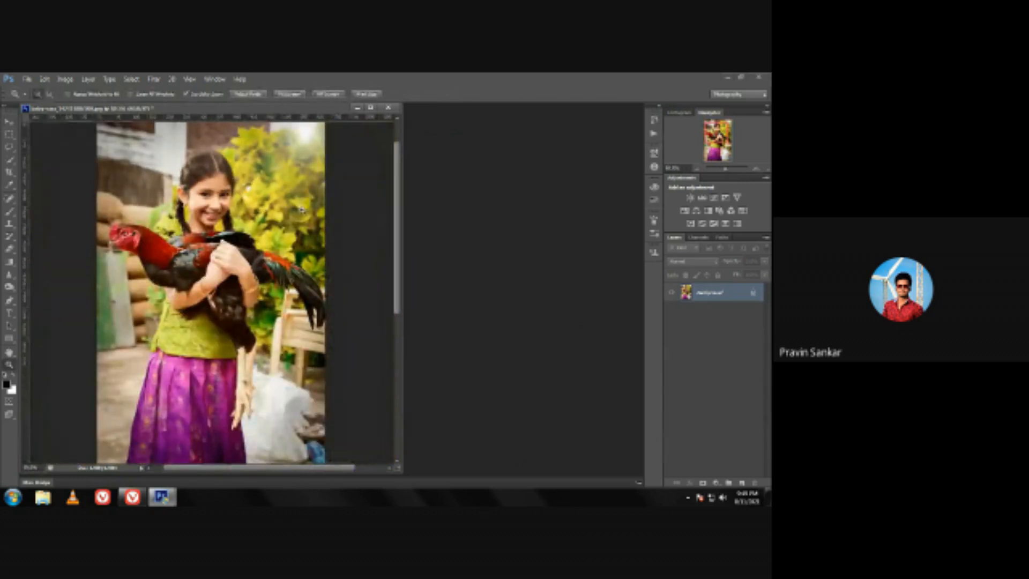
pyautogui.click(153, 79)
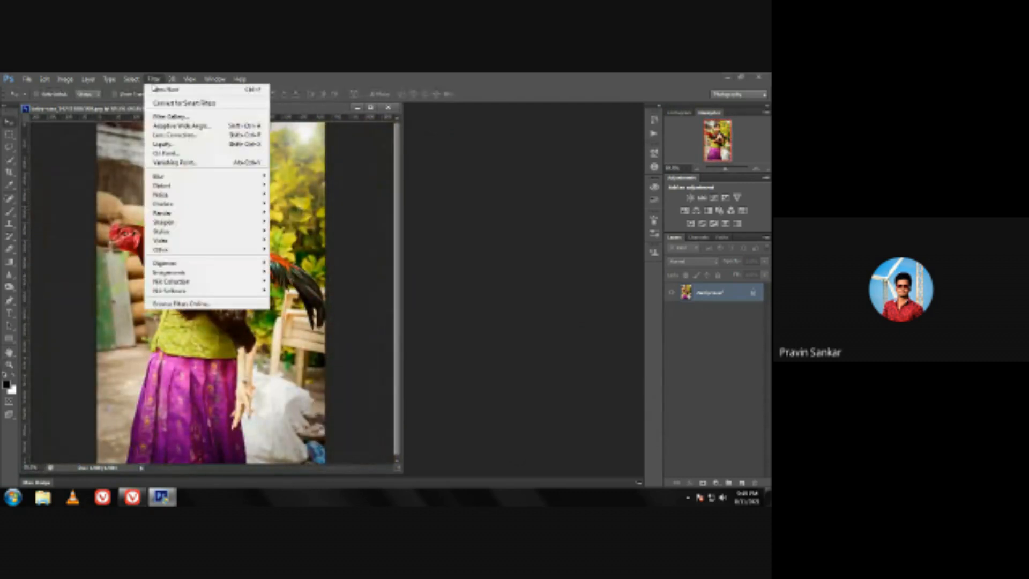
pyautogui.moveTo(169, 178)
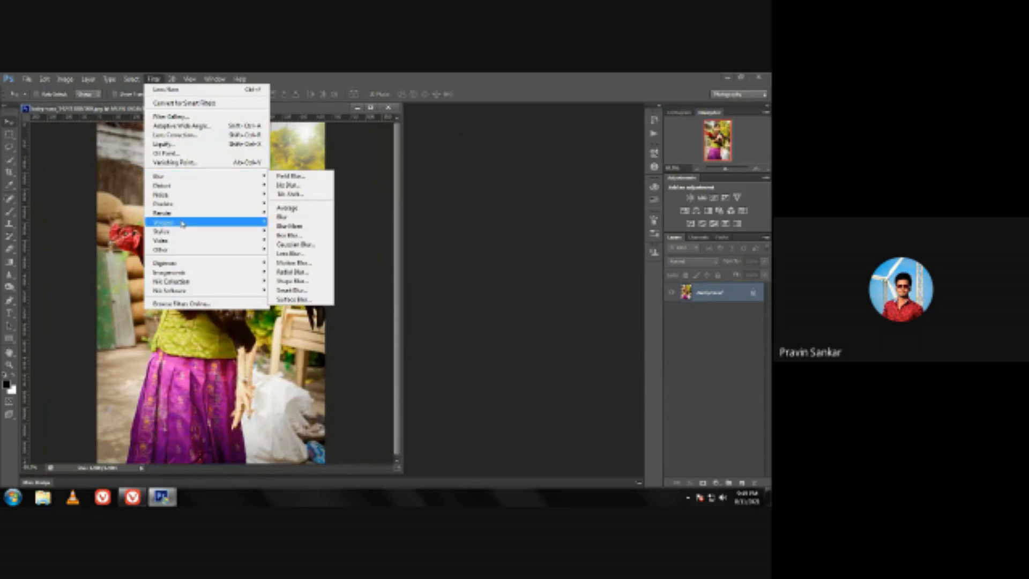
pyautogui.moveTo(230, 282)
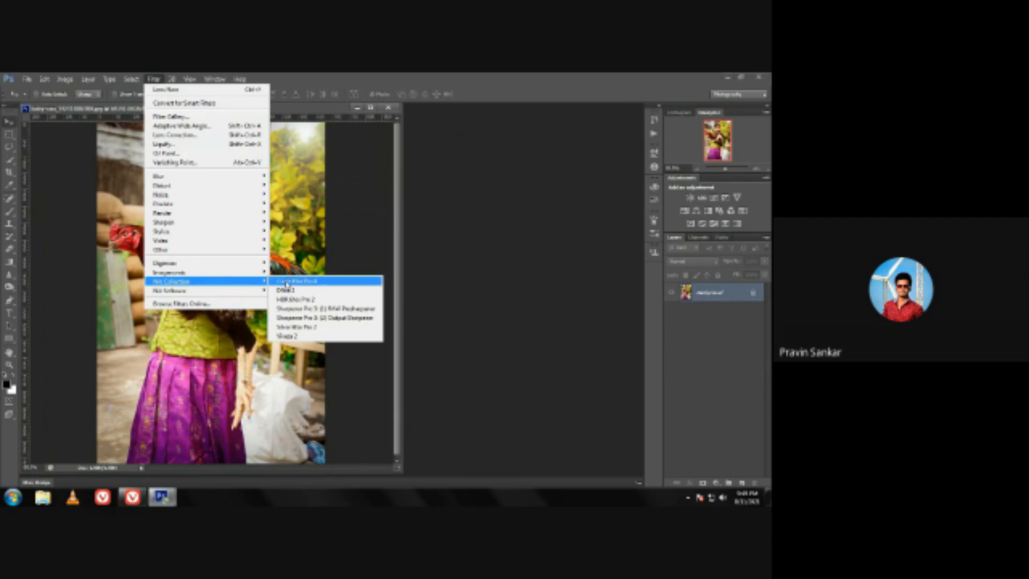
pyautogui.click(309, 282)
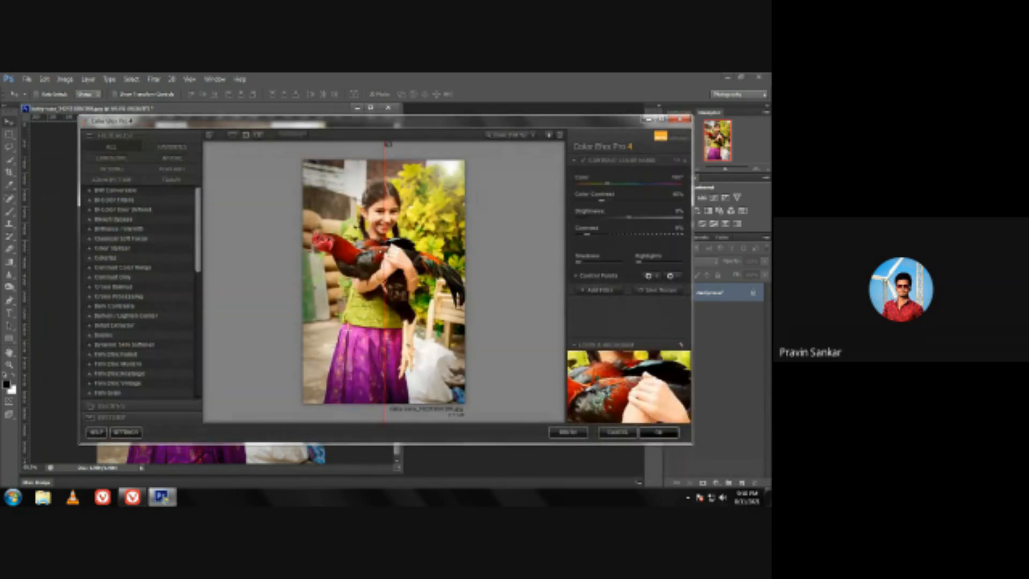
# - Try the Contrast Only and Dark Contrasts filters on the photo, comparing Dark Contrasts with the original in split view
pyautogui.click(134, 354)
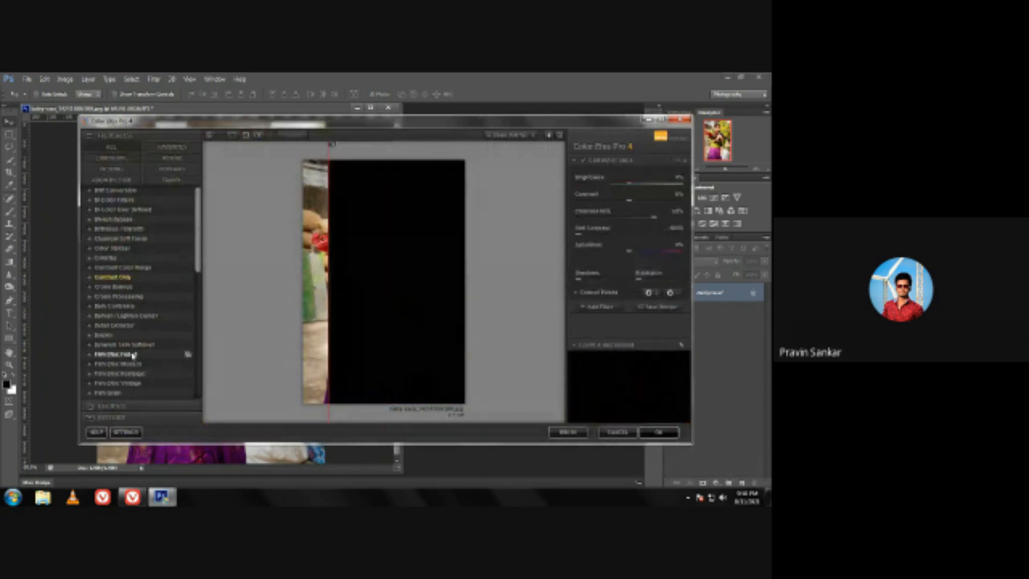
pyautogui.click(121, 306)
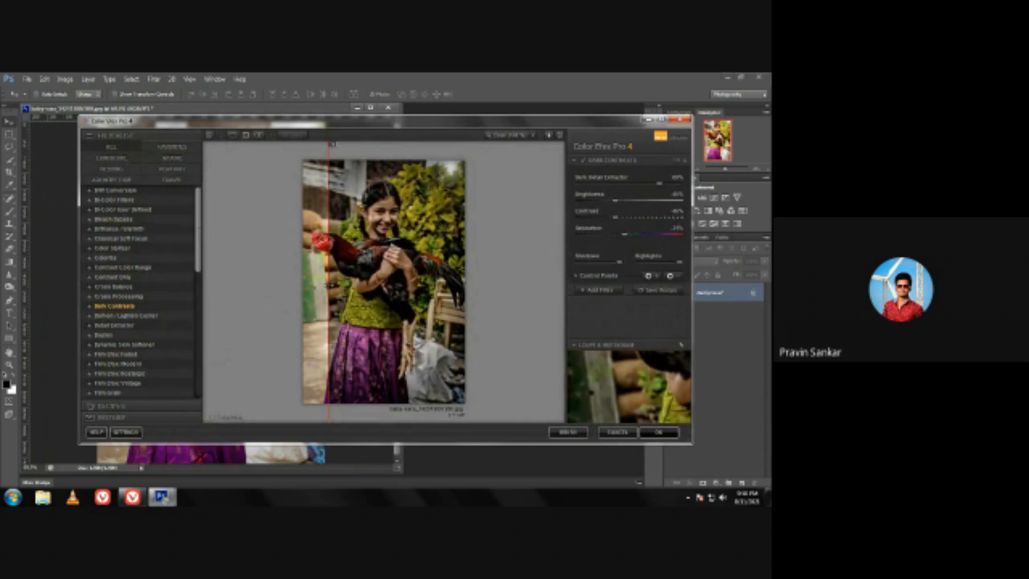
pyautogui.moveTo(329, 285); pyautogui.dragTo(385, 300)
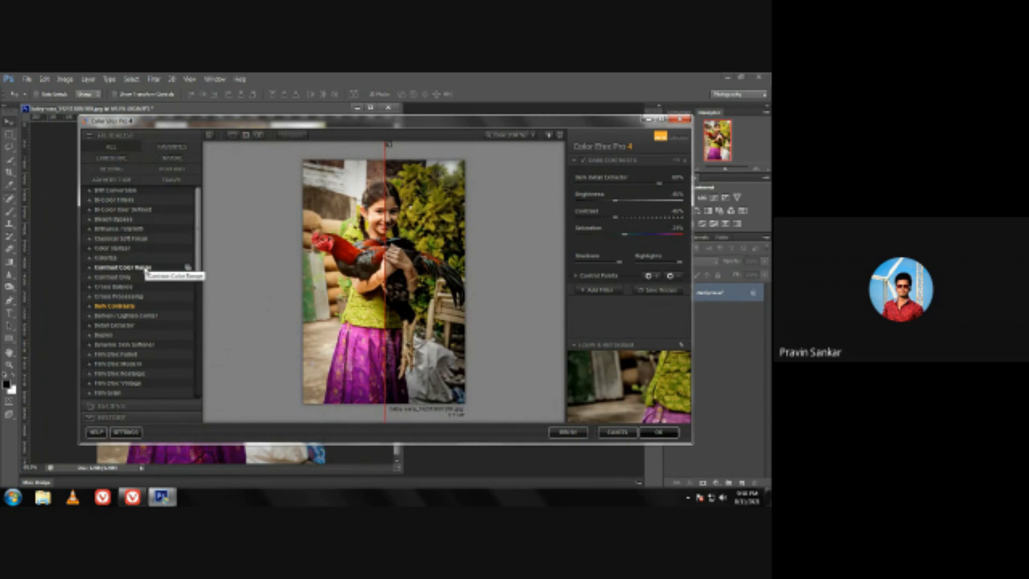
# - Choose the Contrast Color Range filter, shift Color toward yellow-green, set Color Contrast to about 40%, and reduce Contrast
pyautogui.click(123, 267)
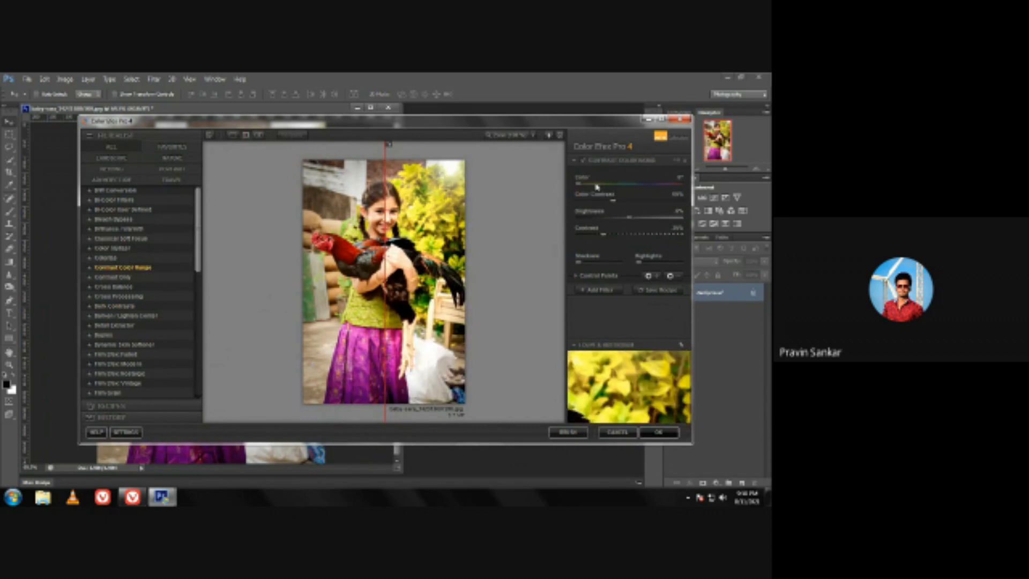
pyautogui.moveTo(387, 216); pyautogui.dragTo(295, 219)
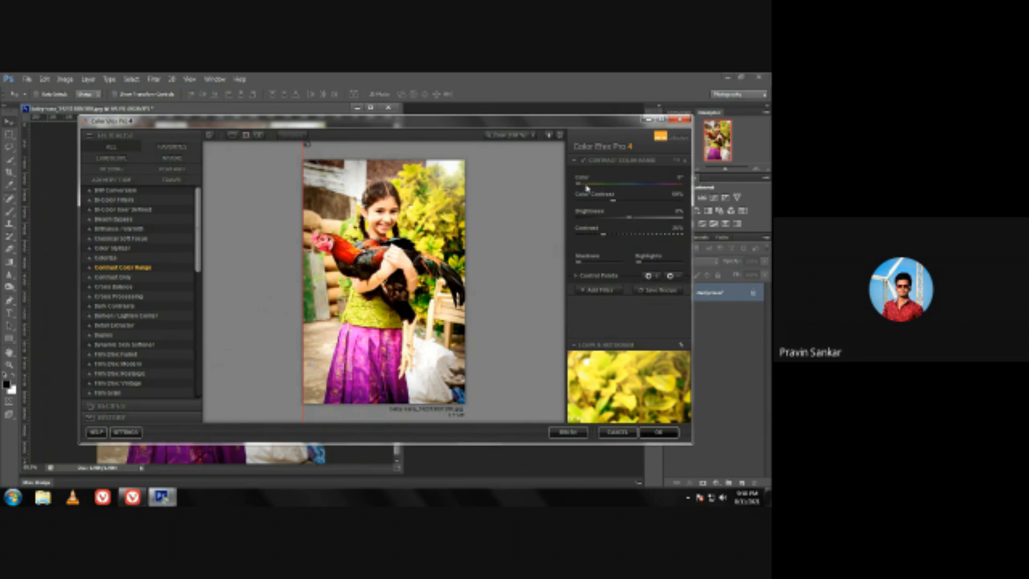
pyautogui.moveTo(587, 187); pyautogui.dragTo(609, 186)
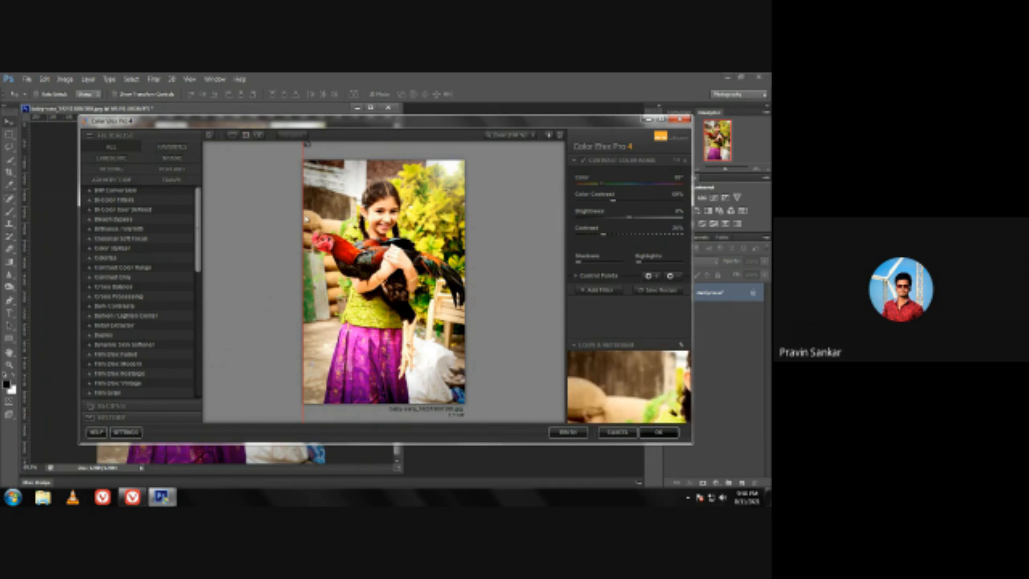
pyautogui.moveTo(302, 220)
pyautogui.mouseDown()
pyautogui.moveTo(464, 214)
pyautogui.moveTo(304, 214)
pyautogui.mouseUp()
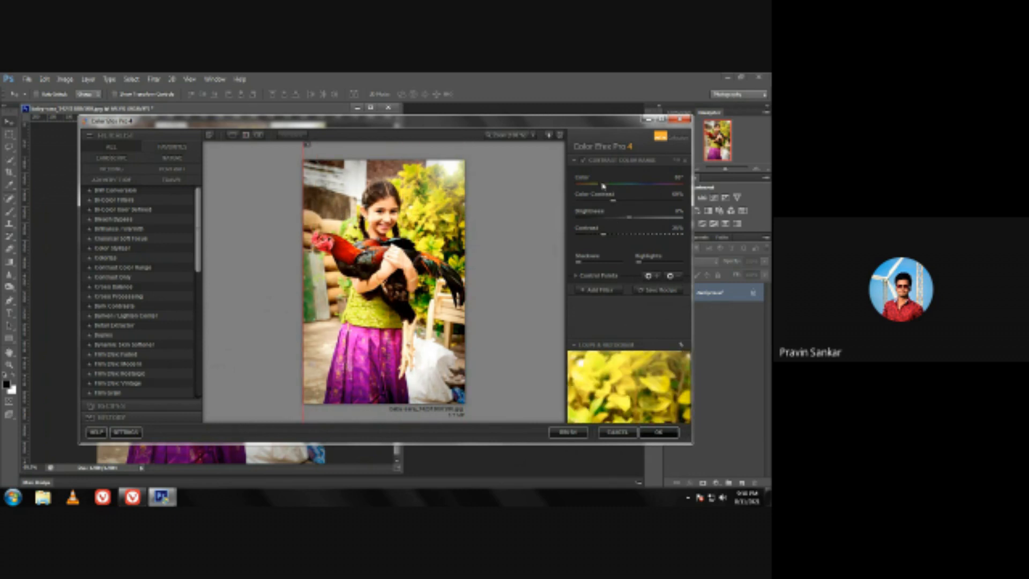
pyautogui.moveTo(612, 200)
pyautogui.mouseDown()
pyautogui.moveTo(596, 204)
pyautogui.moveTo(657, 204)
pyautogui.moveTo(604, 211)
pyautogui.moveTo(623, 209)
pyautogui.mouseUp()
pyautogui.moveTo(622, 204); pyautogui.dragTo(603, 203)
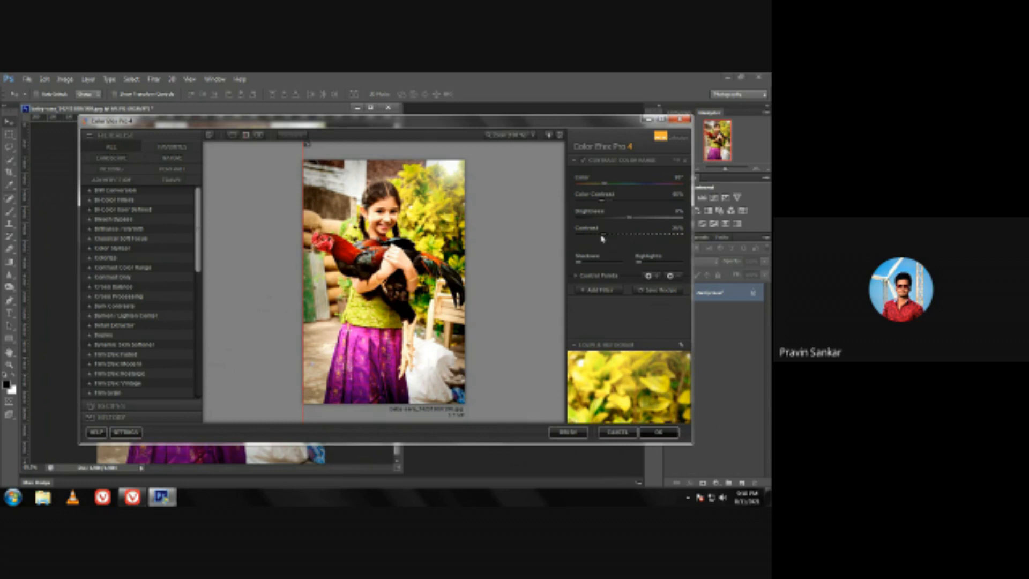
pyautogui.moveTo(600, 236)
pyautogui.mouseDown()
pyautogui.moveTo(577, 239)
pyautogui.moveTo(592, 239)
pyautogui.mouseUp()
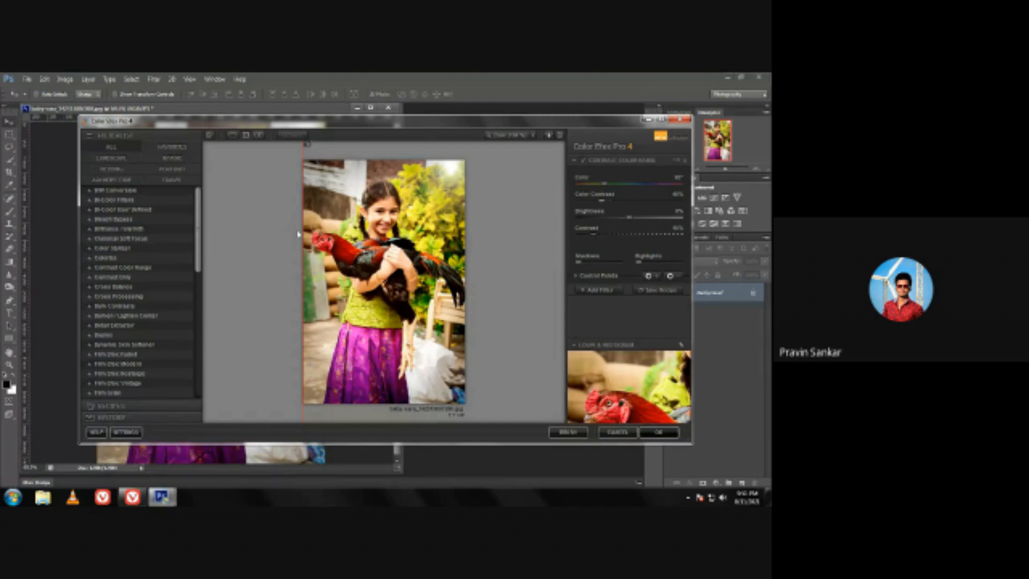
# - Compare the photo before and after across the split preview and apply the Contrast Color Range filter
pyautogui.moveTo(306, 144); pyautogui.dragTo(408, 144)
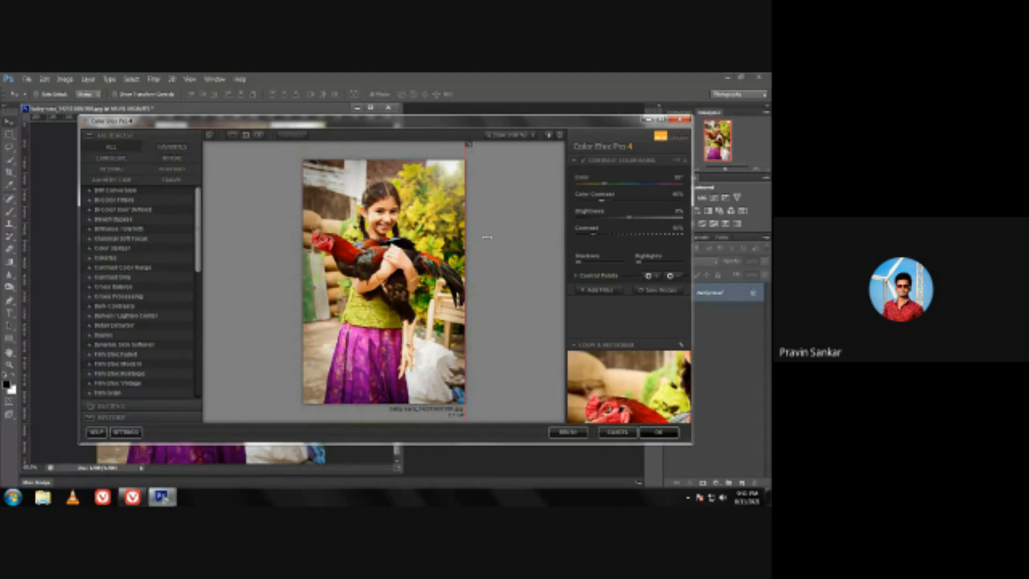
pyautogui.moveTo(487, 237); pyautogui.dragTo(240, 240)
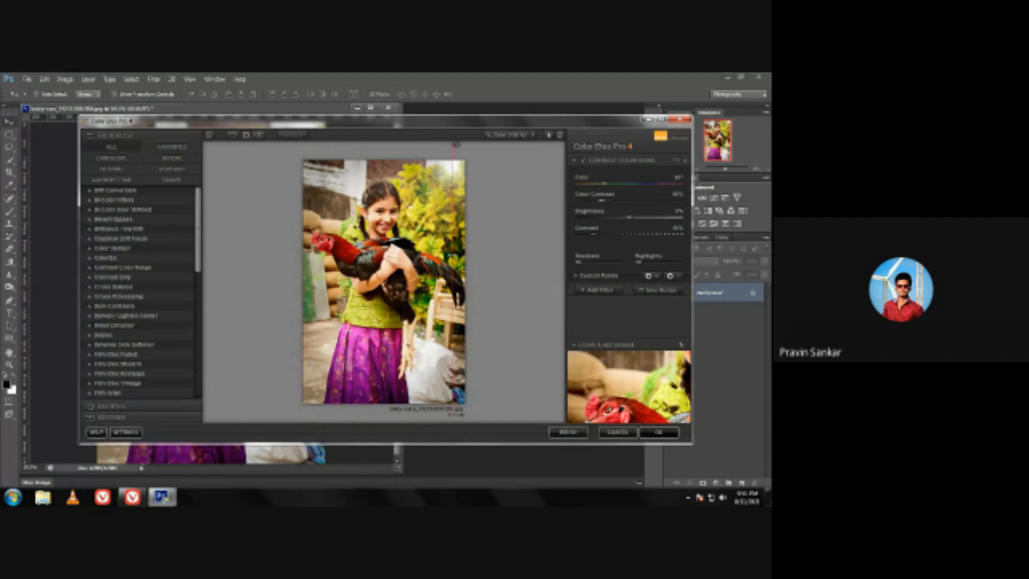
pyautogui.click(659, 432)
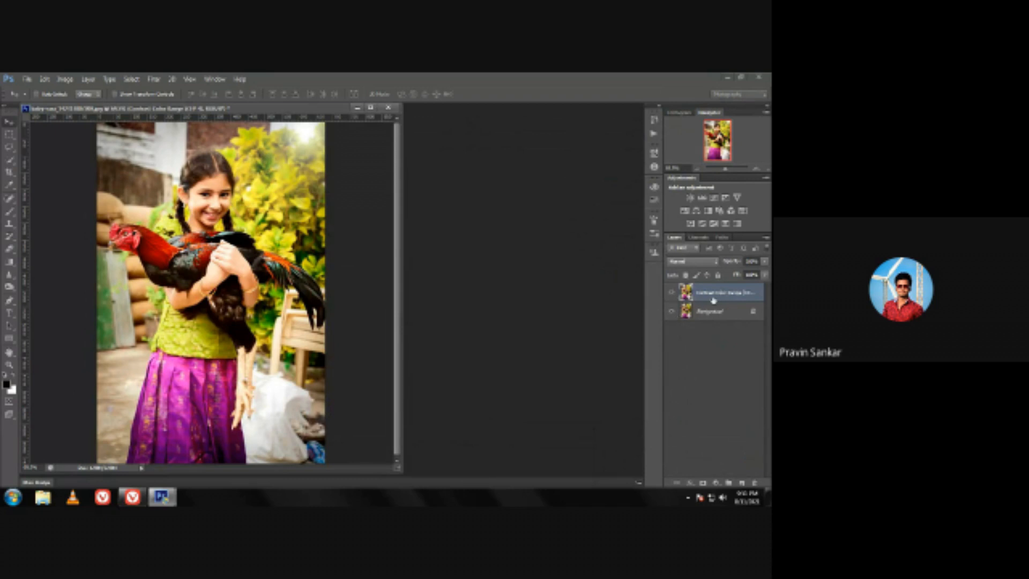
# - Toggle the Contrast Color Range layer's visibility to compare the effect, and merge it down into the Background
pyautogui.click(672, 293)
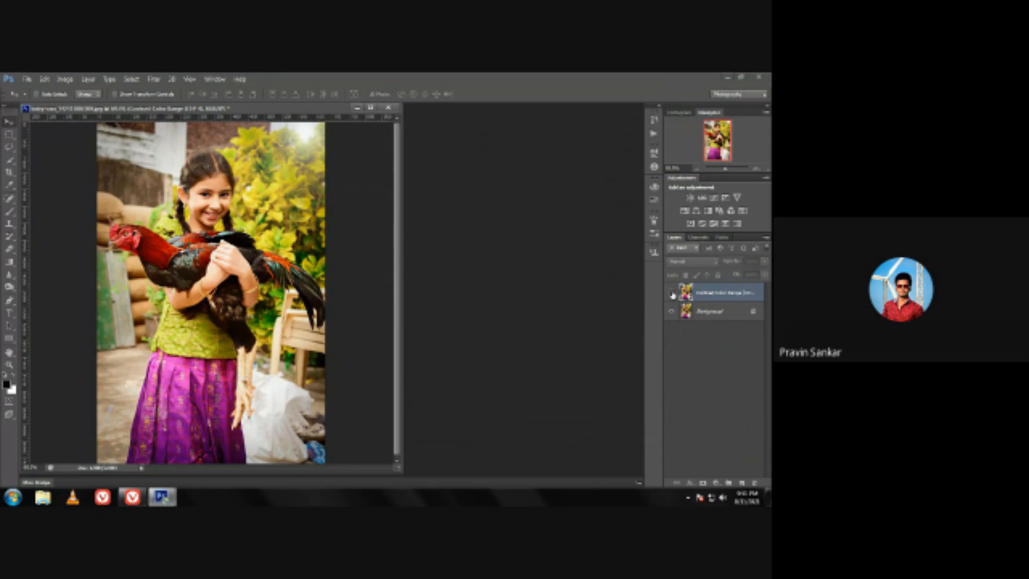
pyautogui.click(672, 293)
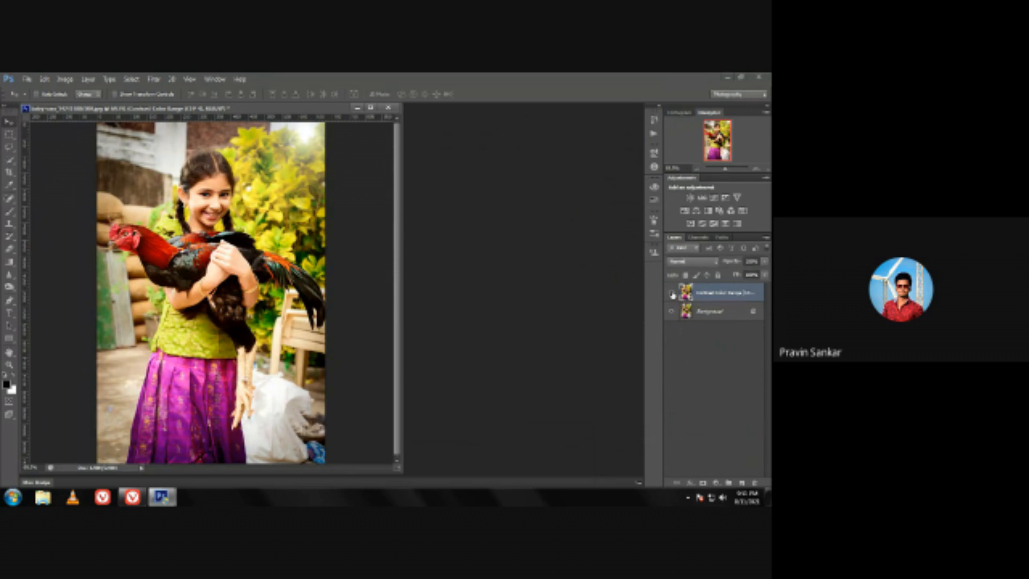
pyautogui.rightClick(715, 294)
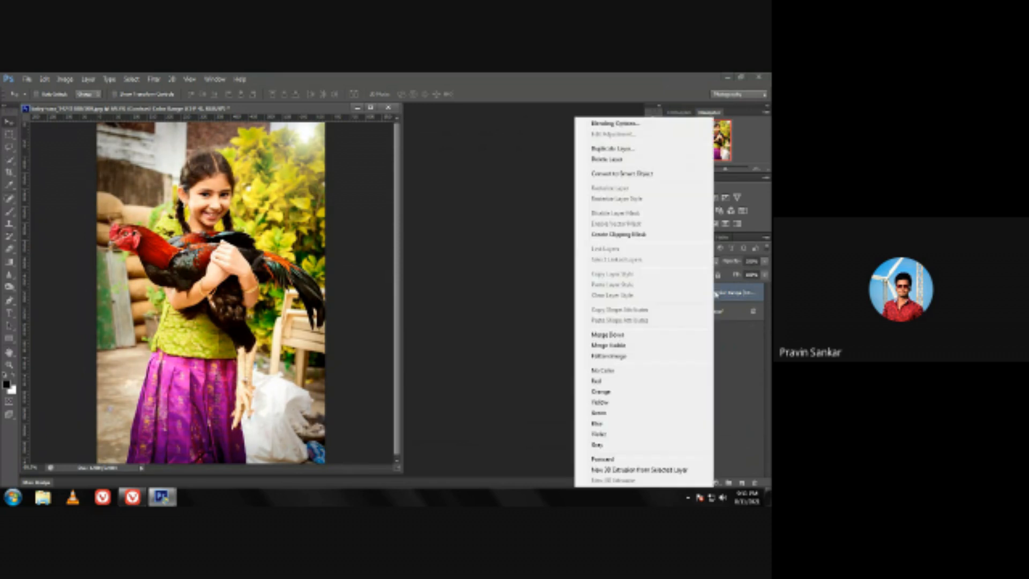
pyautogui.click(650, 335)
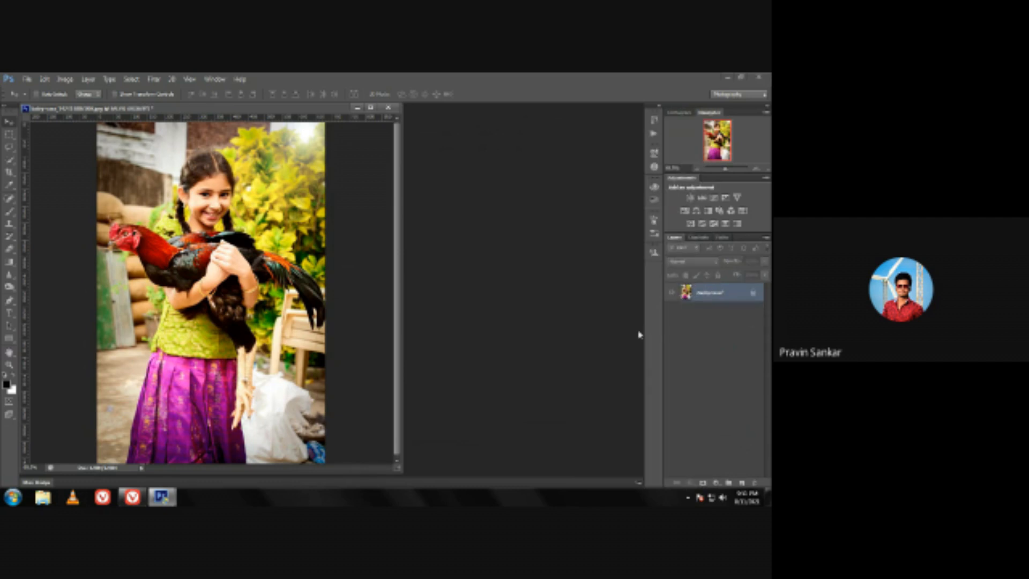
# - Start saving the finished photo as a new file on the Desktop and name it pic123
pyautogui.hotkey('ctrl', 'space')
pyautogui.moveTo(252, 217); pyautogui.dragTo(235, 233)
pyautogui.hotkey('ctrl', 'space')
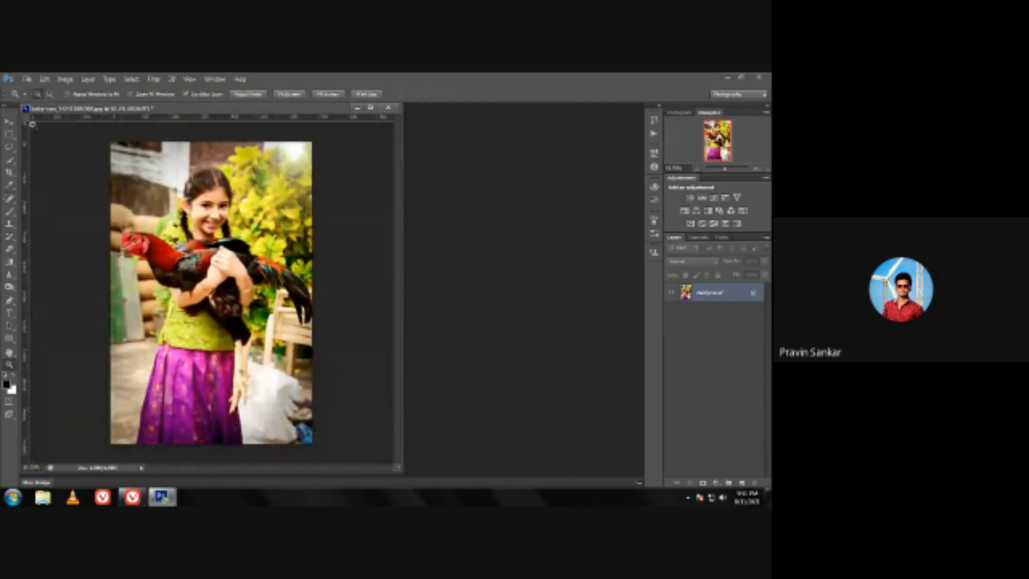
pyautogui.click(25, 79)
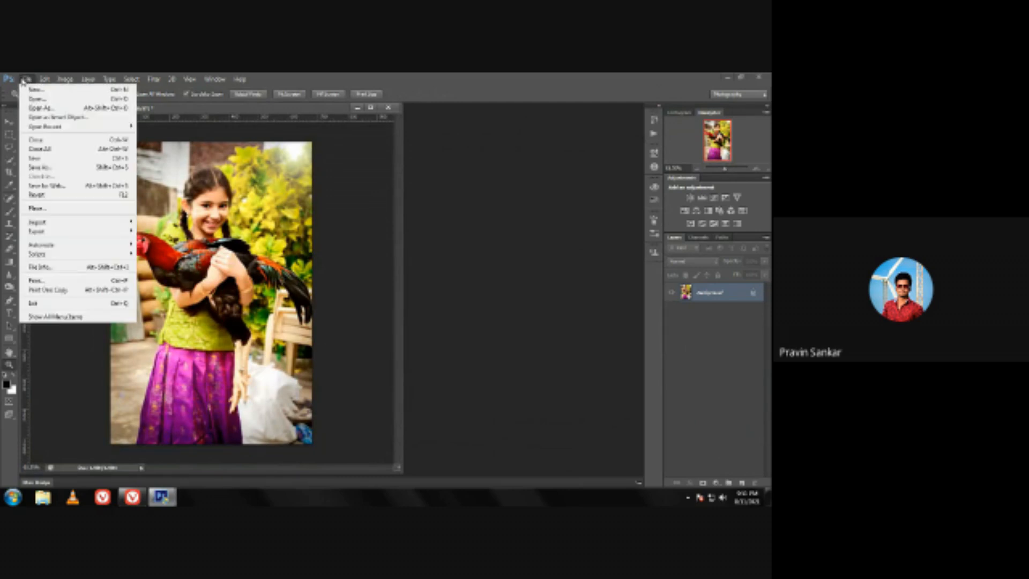
pyautogui.click(40, 167)
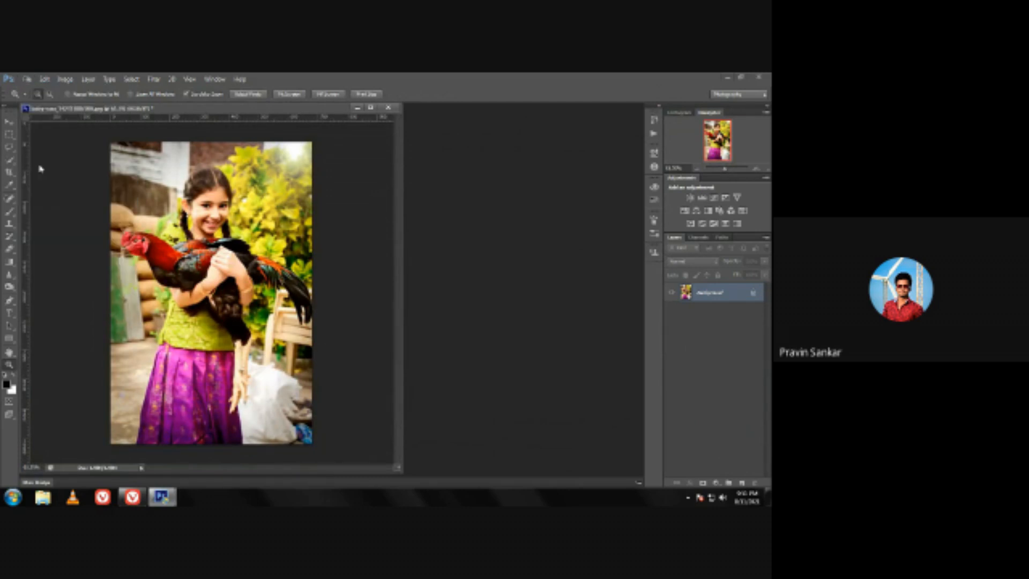
pyautogui.click(412, 310)
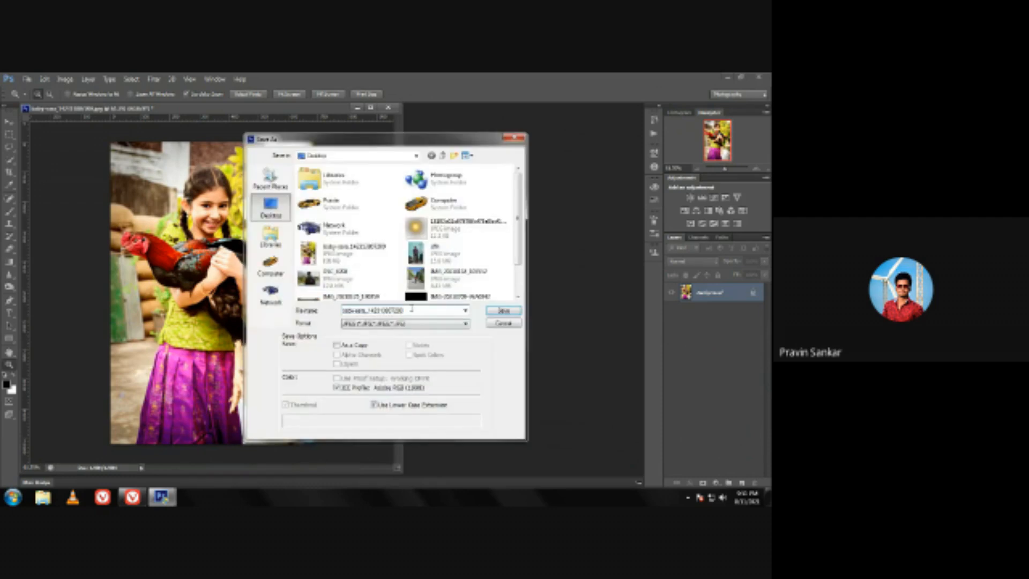
pyautogui.press('BackSpace')
pyautogui.press('BackSpace')
pyautogui.press('BackSpace')
pyautogui.press('BackSpace')
pyautogui.press('BackSpace')
pyautogui.press('BackSpace')
pyautogui.press('BackSpace')
pyautogui.press('BackSpace')
pyautogui.press('BackSpace')
pyautogui.press('BackSpace')
pyautogui.press('BackSpace')
pyautogui.press('BackSpace')
pyautogui.press('BackSpace')
pyautogui.press('BackSpace')
pyautogui.press('BackSpace')
pyautogui.press('BackSpace')
pyautogui.press('BackSpace')
pyautogui.press('BackSpace')
pyautogui.press('BackSpace')
pyautogui.write('pic123')
pyautogui.press('BackSpace')
pyautogui.write('3')
# - Choose the JPEG format and save the file at Maximum image quality
pyautogui.click(371, 324)
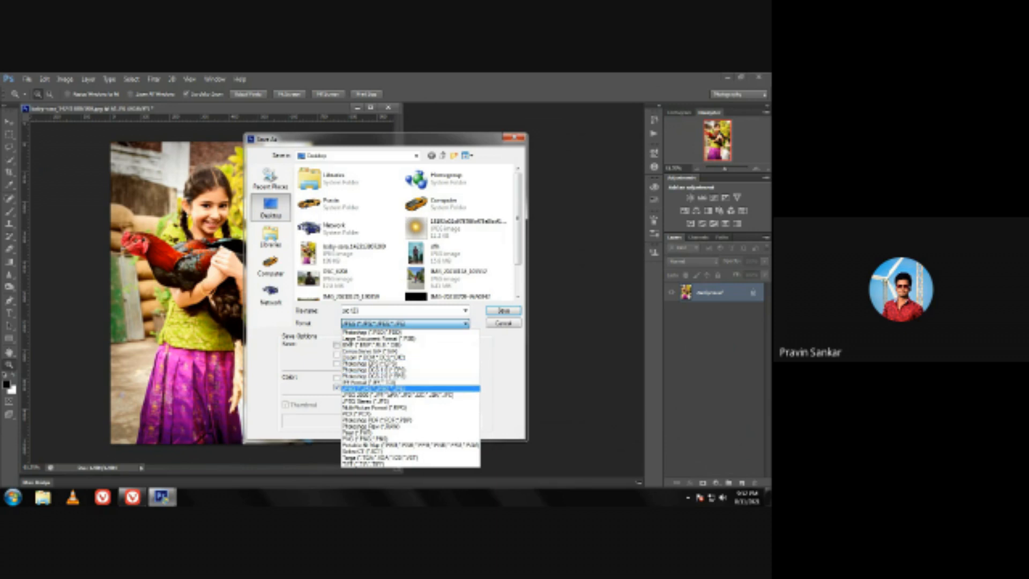
pyautogui.click(387, 389)
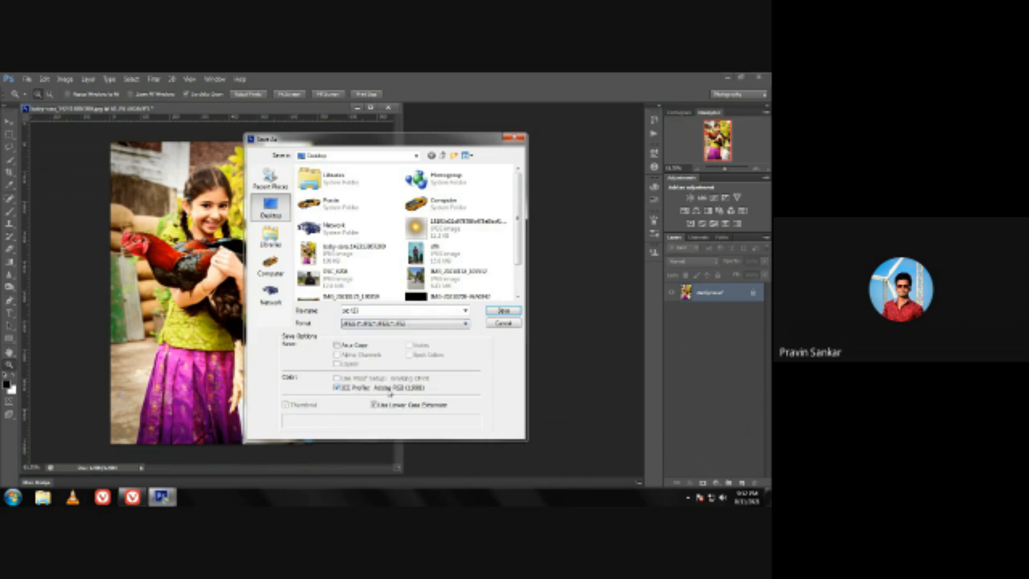
pyautogui.click(501, 313)
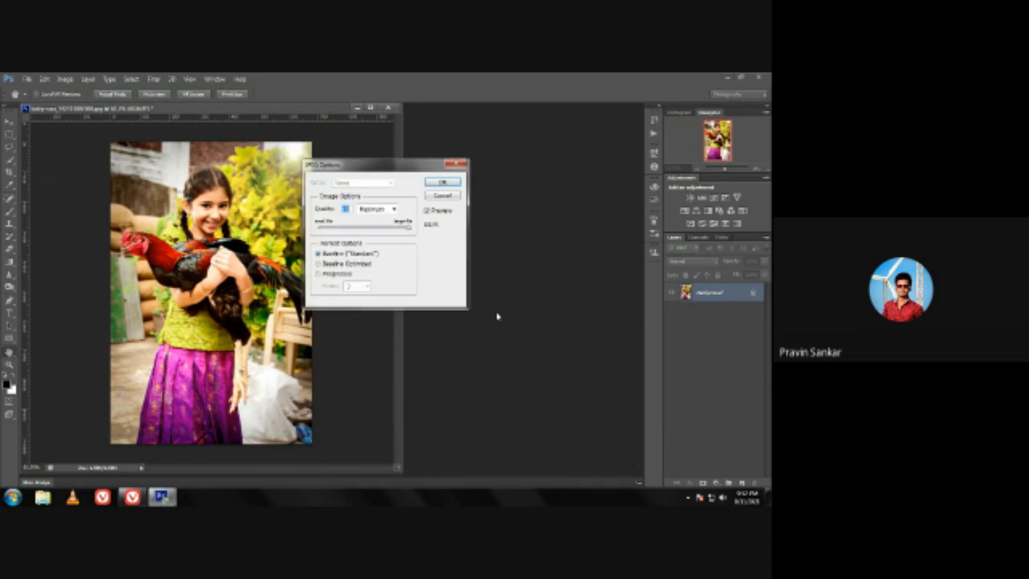
pyautogui.moveTo(407, 230)
pyautogui.mouseDown()
pyautogui.moveTo(306, 230)
pyautogui.moveTo(420, 239)
pyautogui.mouseUp()
pyautogui.click(442, 182)
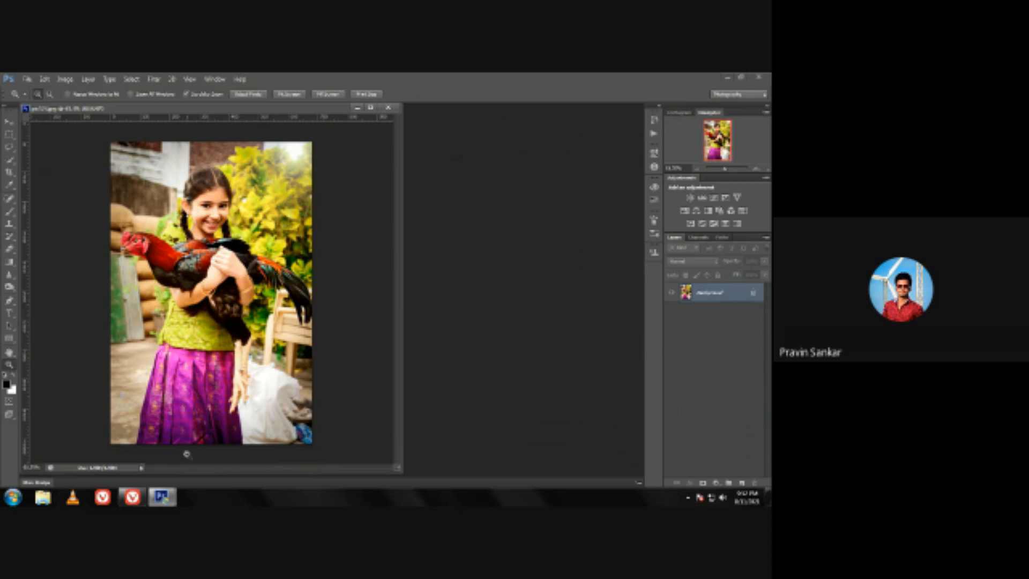
pyautogui.moveTo(138, 501)
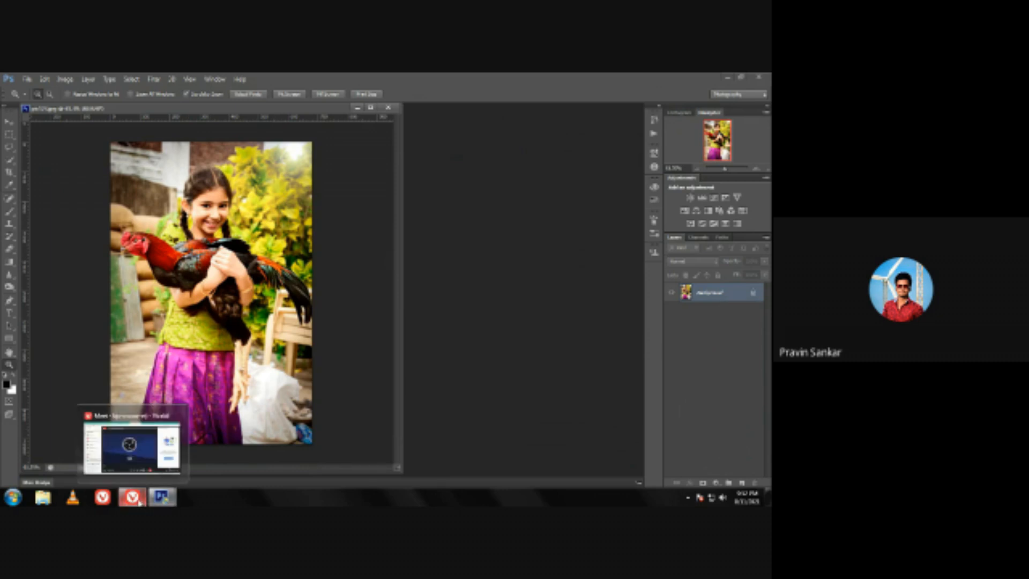